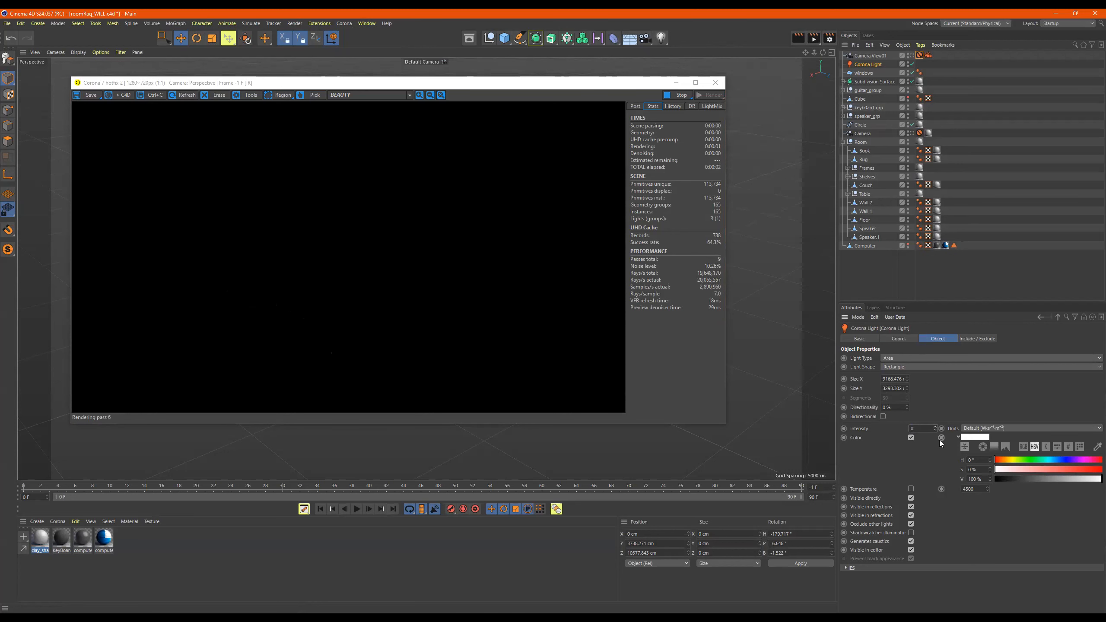
# Set the Corona area light's intensity to 1.8
pyautogui.click(935, 426)
pyautogui.click(935, 426)
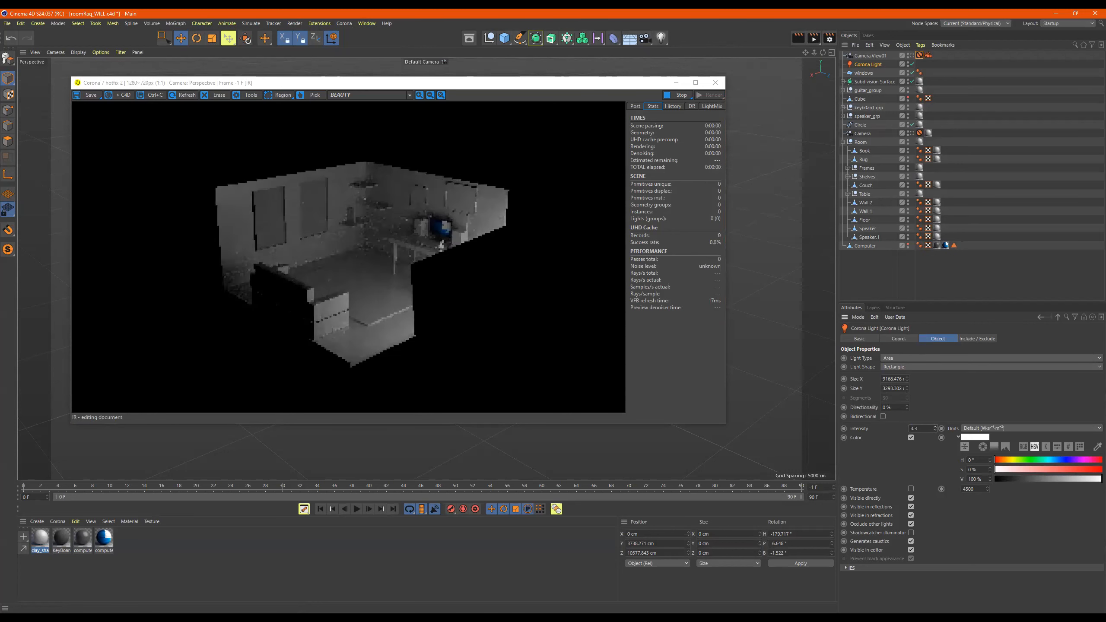
pyautogui.moveTo(935, 429); pyautogui.dragTo(935, 430)
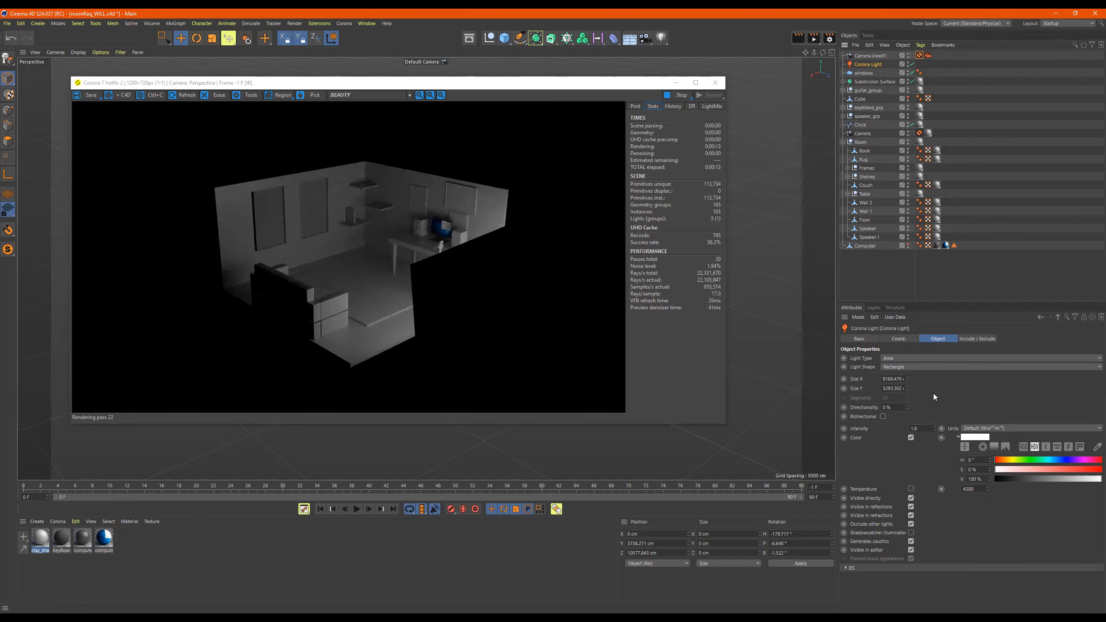
# Toggle the area light's direct visibility to compare the render, and leave Visible directly switched off
pyautogui.click(911, 498)
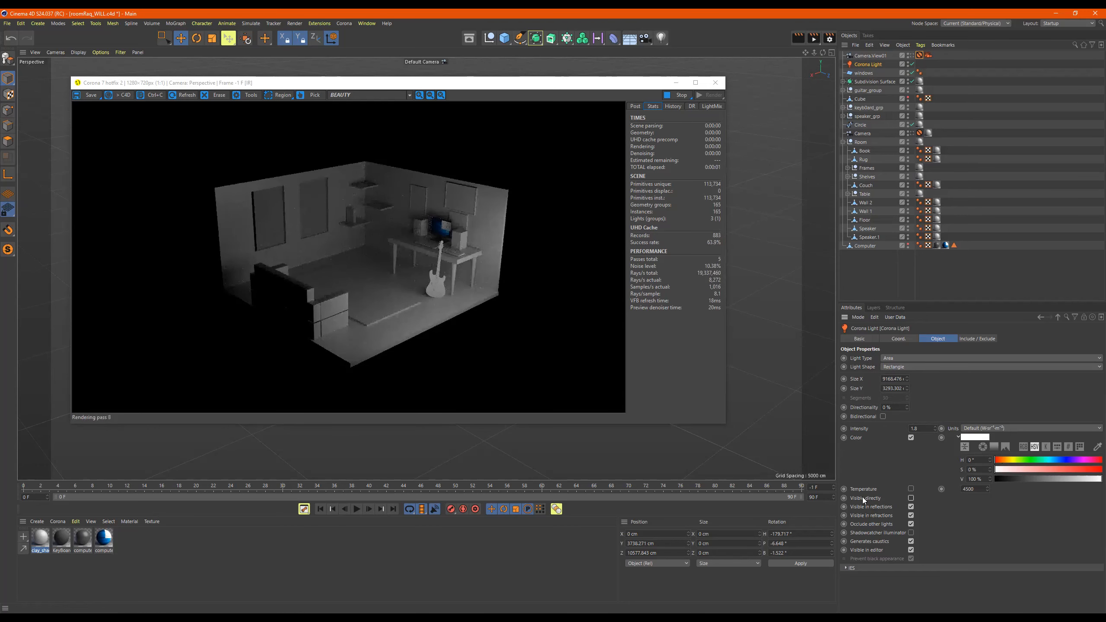
pyautogui.click(911, 499)
pyautogui.click(911, 499)
pyautogui.click(911, 499)
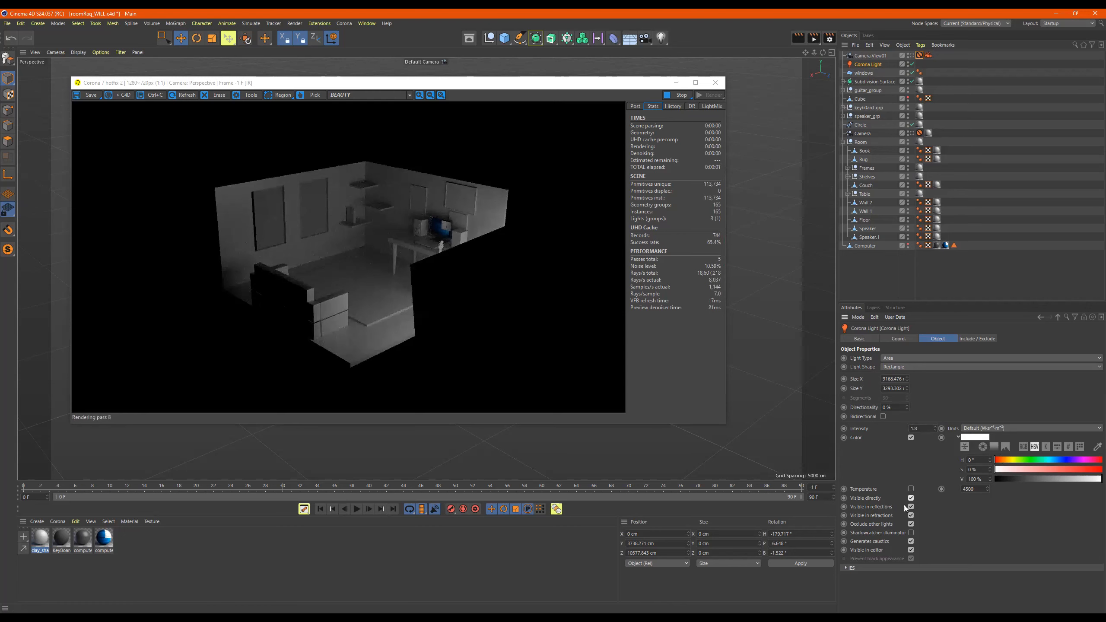
pyautogui.click(911, 498)
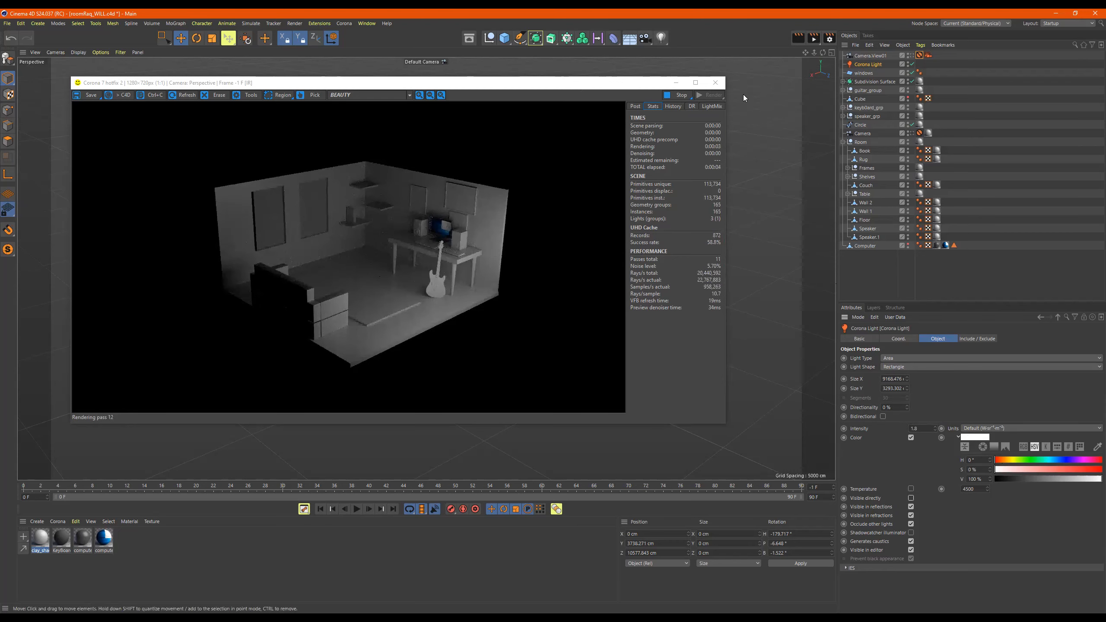
# Move the render window aside, then raise and shift the area light to about X 633 cm, Y 4438 cm
pyautogui.moveTo(511, 82); pyautogui.dragTo(448, 215)
pyautogui.keyDown('alt'); pyautogui.moveTo(574, 129); pyautogui.dragTo(505, 174); pyautogui.keyUp('alt')
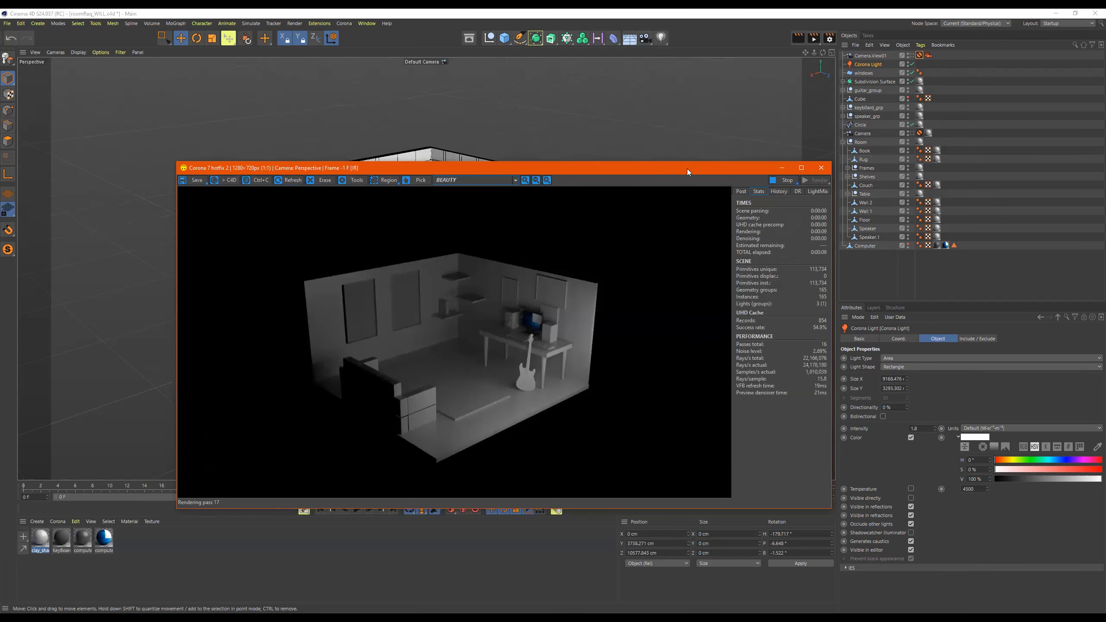
pyautogui.moveTo(687, 169); pyautogui.dragTo(391, 106)
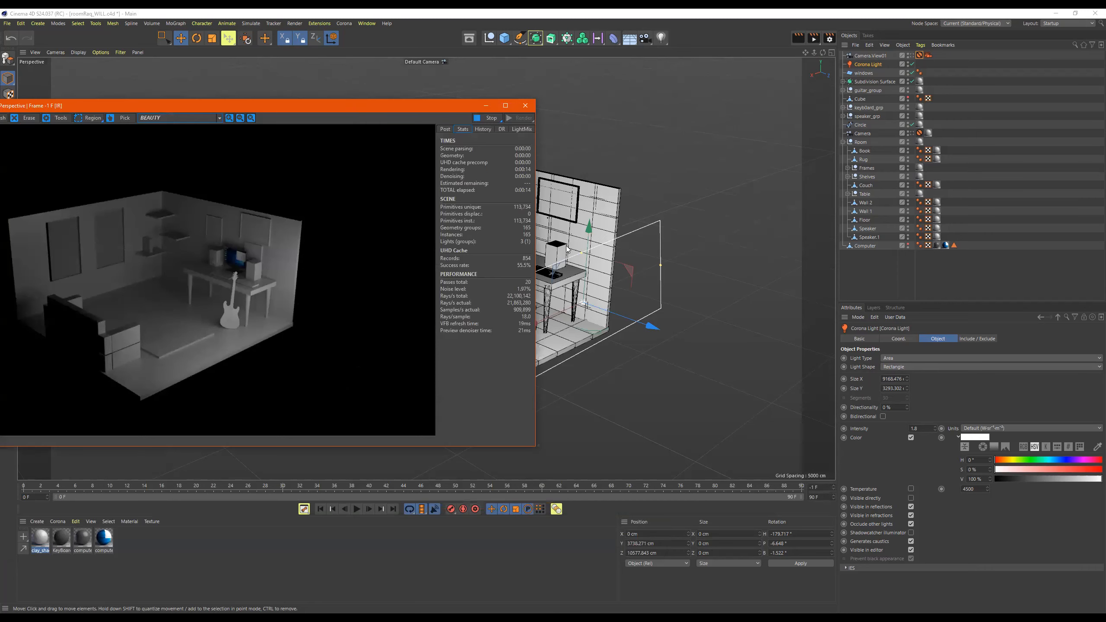
pyautogui.moveTo(588, 229)
pyautogui.mouseDown()
pyautogui.moveTo(575, 201)
pyautogui.moveTo(576, 210)
pyautogui.mouseUp()
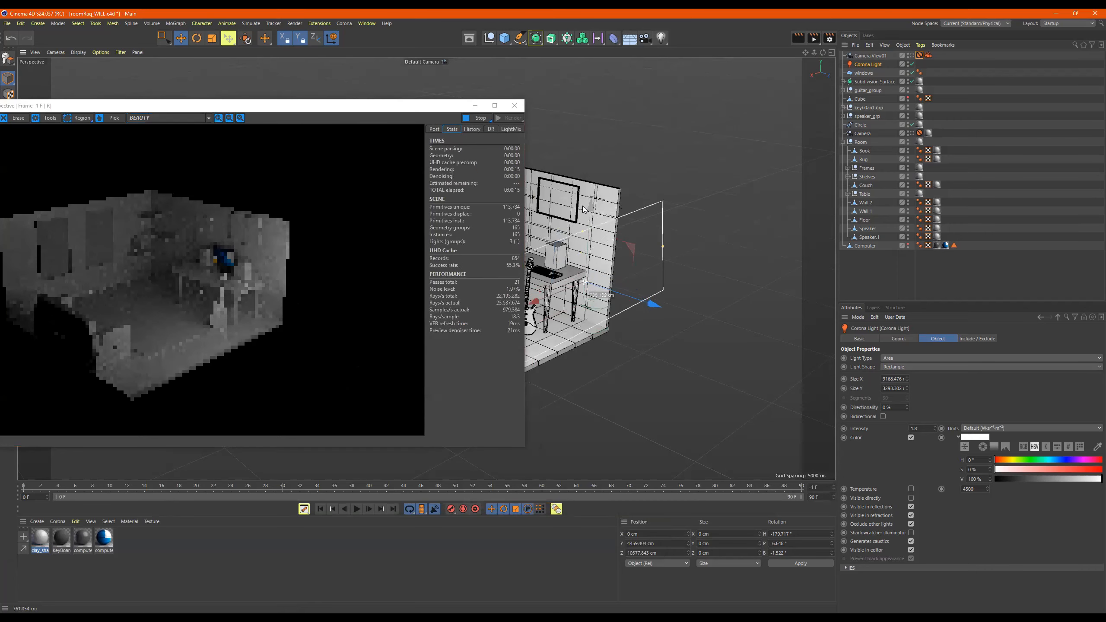
pyautogui.moveTo(557, 294); pyautogui.dragTo(572, 310)
pyautogui.moveTo(613, 281); pyautogui.dragTo(608, 279)
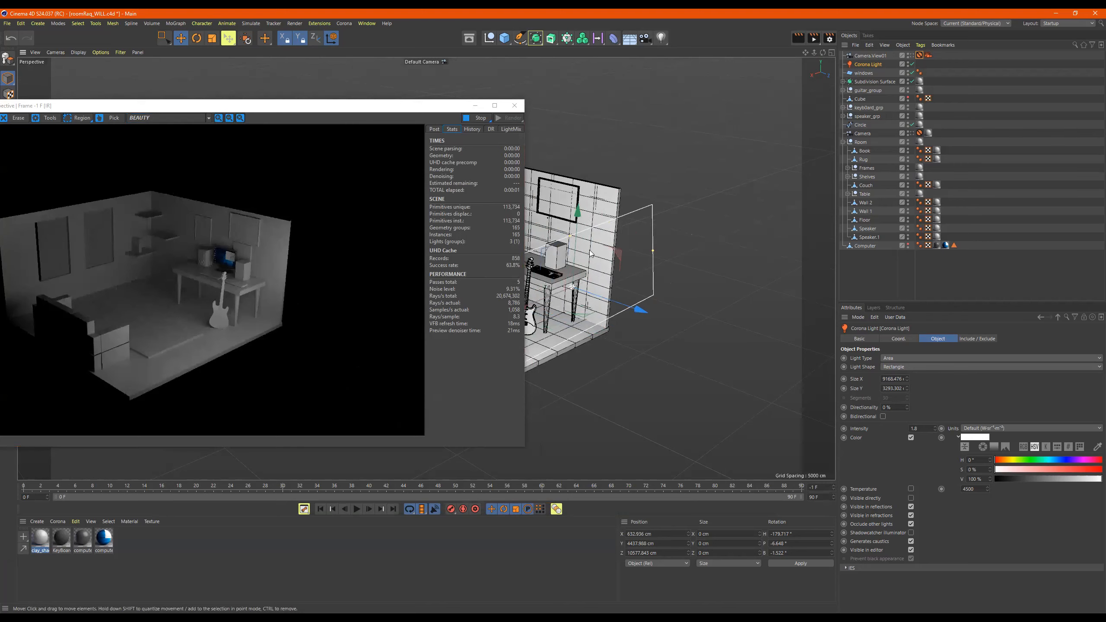
# Rotate the area light to about H -179.7°, P -5.5°, and narrow it to about 7421 cm wide
pyautogui.press('r')
pyautogui.moveTo(596, 254); pyautogui.dragTo(571, 232)
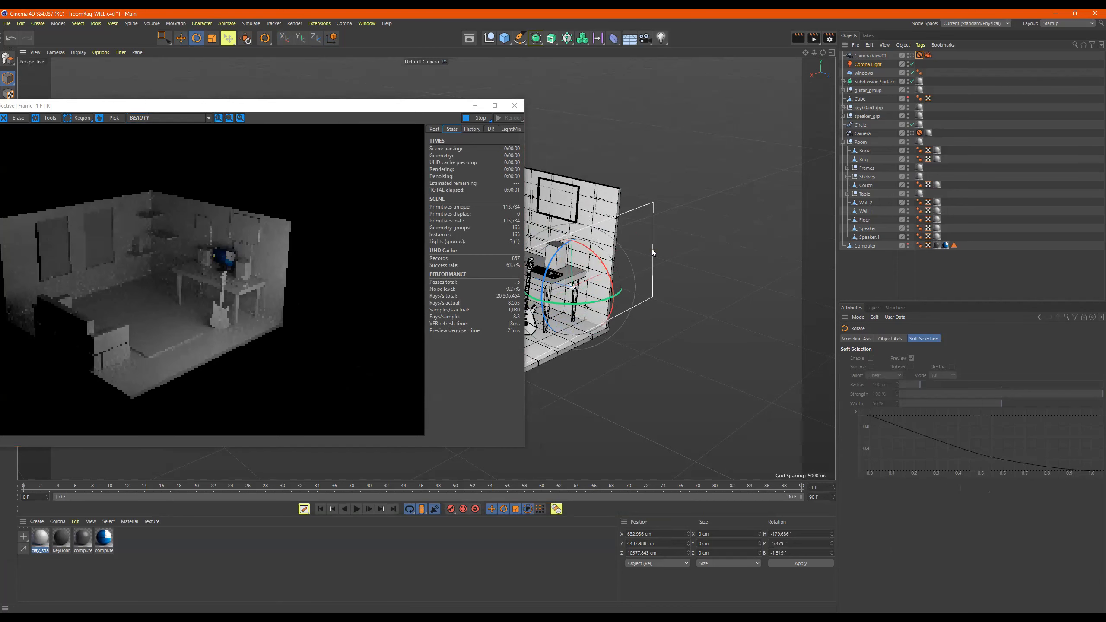
pyautogui.moveTo(642, 253); pyautogui.dragTo(635, 255)
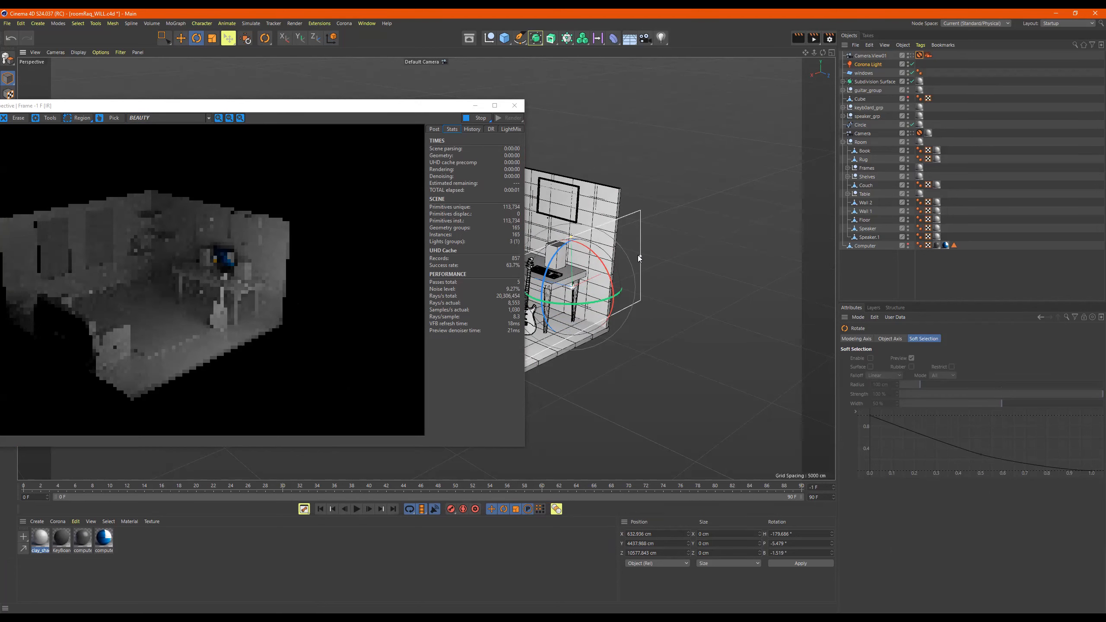
pyautogui.press('e')
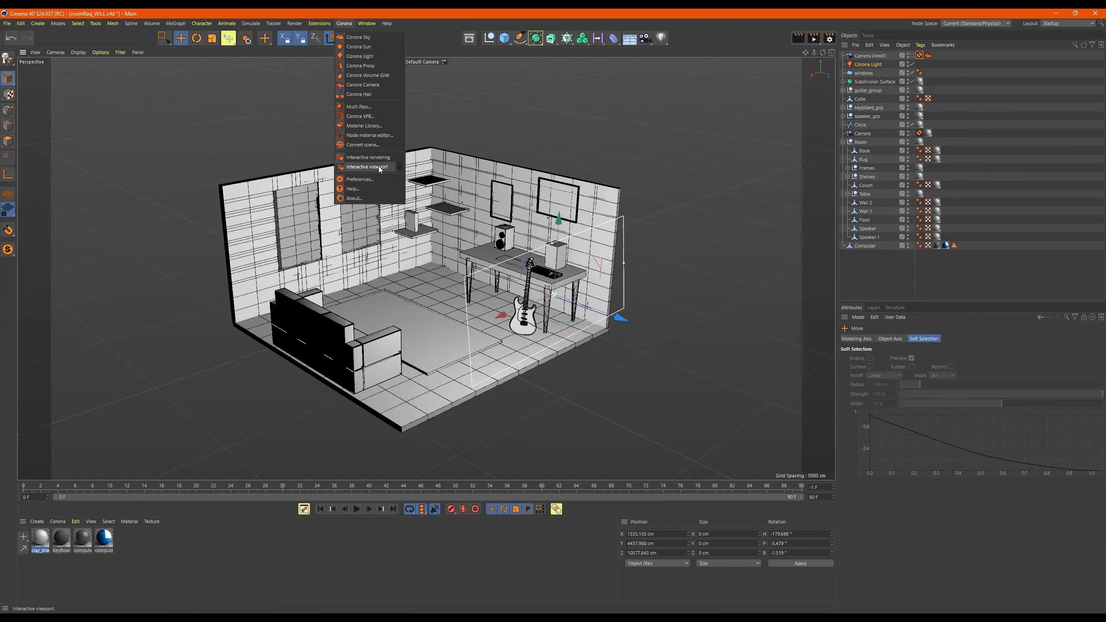
# Enable Corona's interactive viewport and move the area light to about X 2857 cm, Y 5234 cm
pyautogui.click(379, 166)
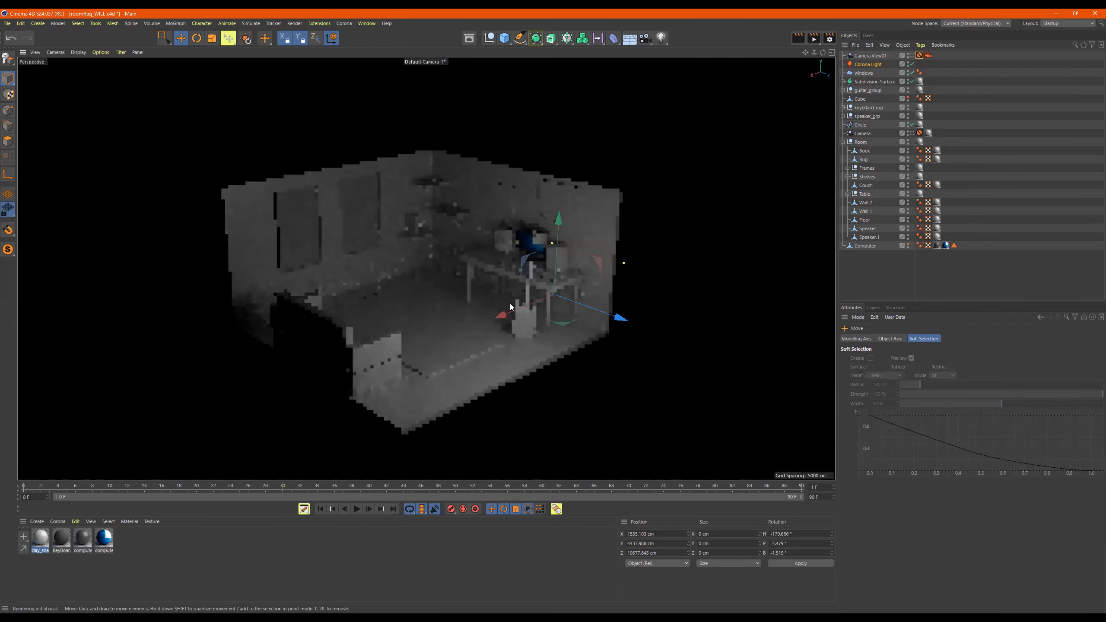
pyautogui.moveTo(474, 329); pyautogui.dragTo(473, 330)
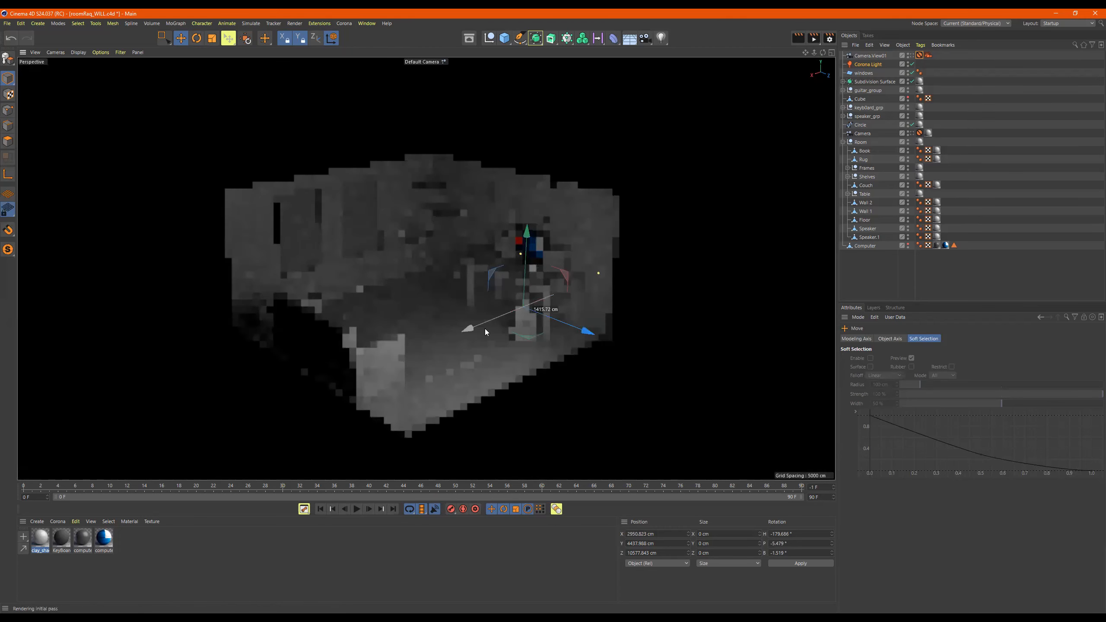
pyautogui.moveTo(538, 231); pyautogui.dragTo(528, 204)
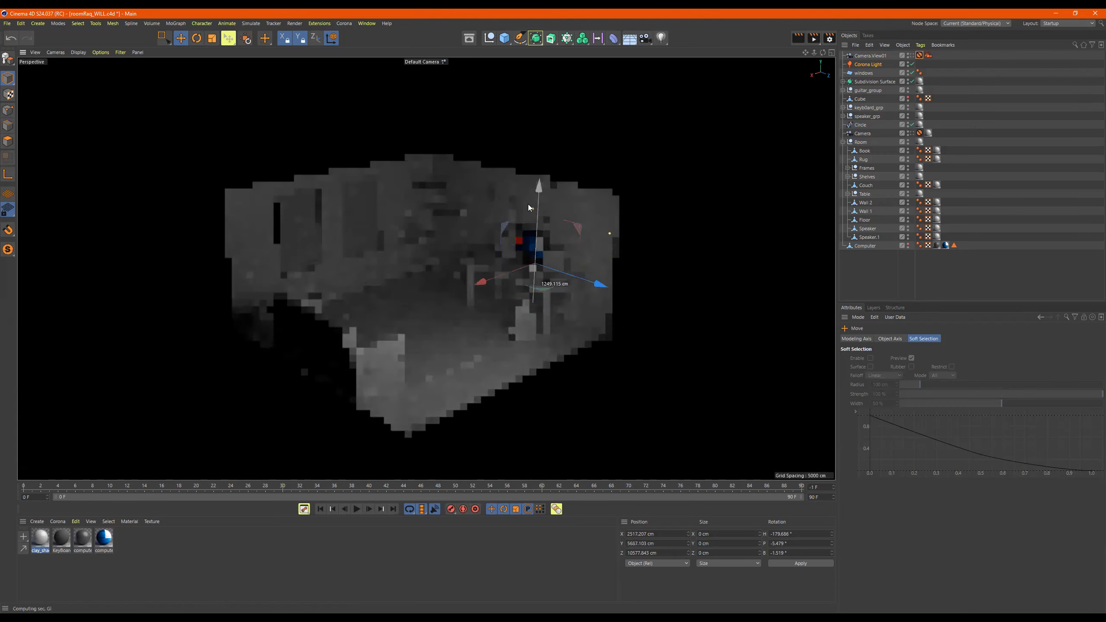
pyautogui.moveTo(482, 301); pyautogui.dragTo(472, 303)
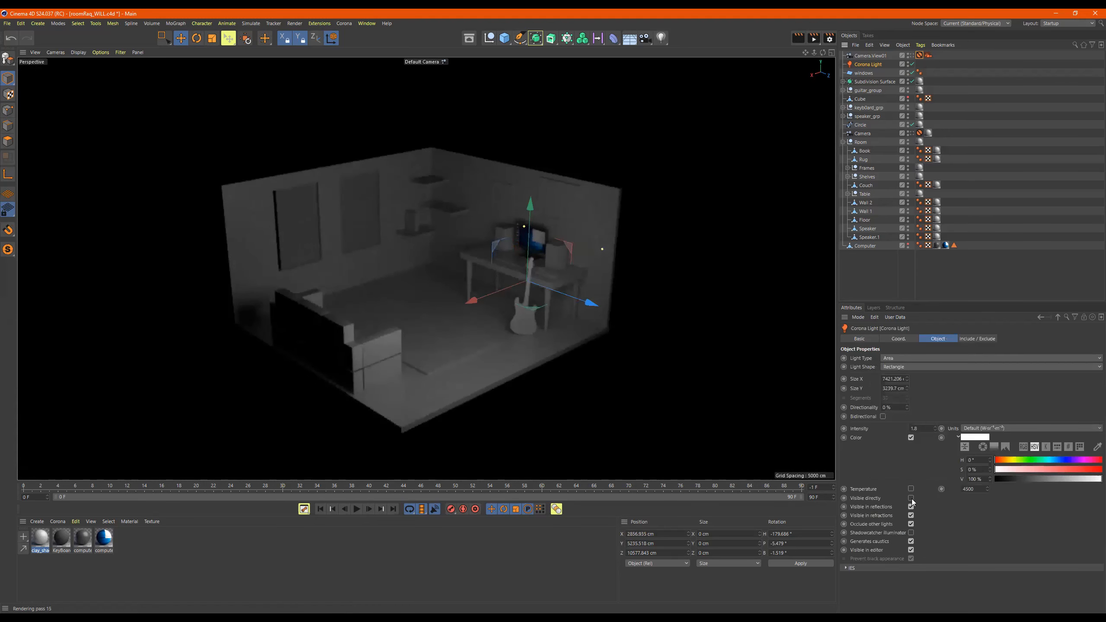
# Move the area light to about X 3196 cm with direct visibility briefly enabled, leaving Visible directly off and the light deselected
pyautogui.click(911, 498)
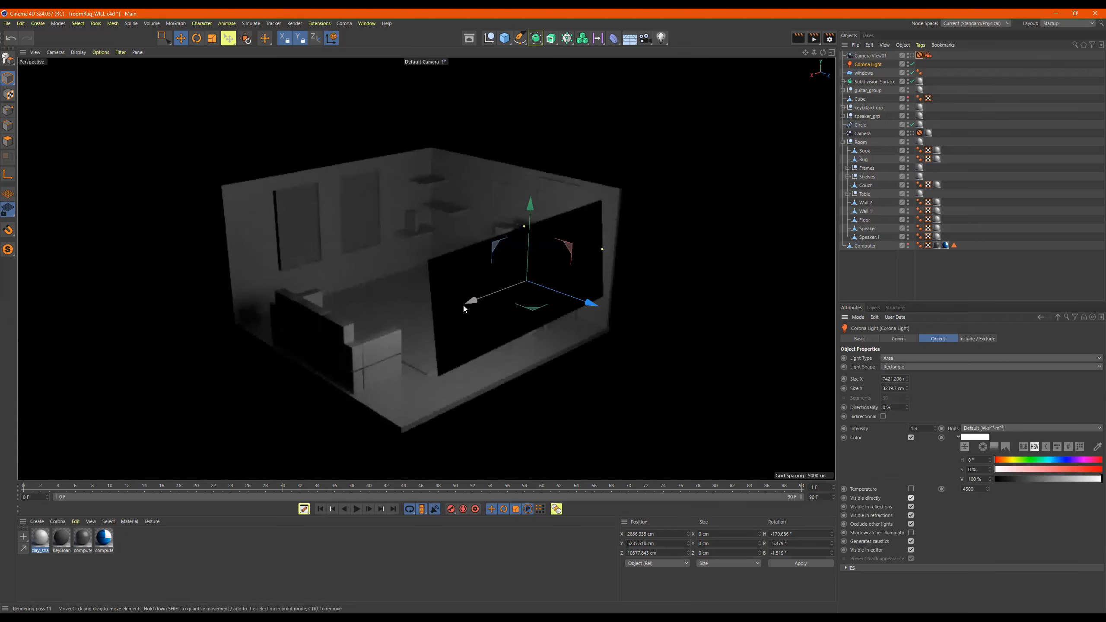
pyautogui.moveTo(469, 302); pyautogui.dragTo(464, 304)
pyautogui.click(911, 498)
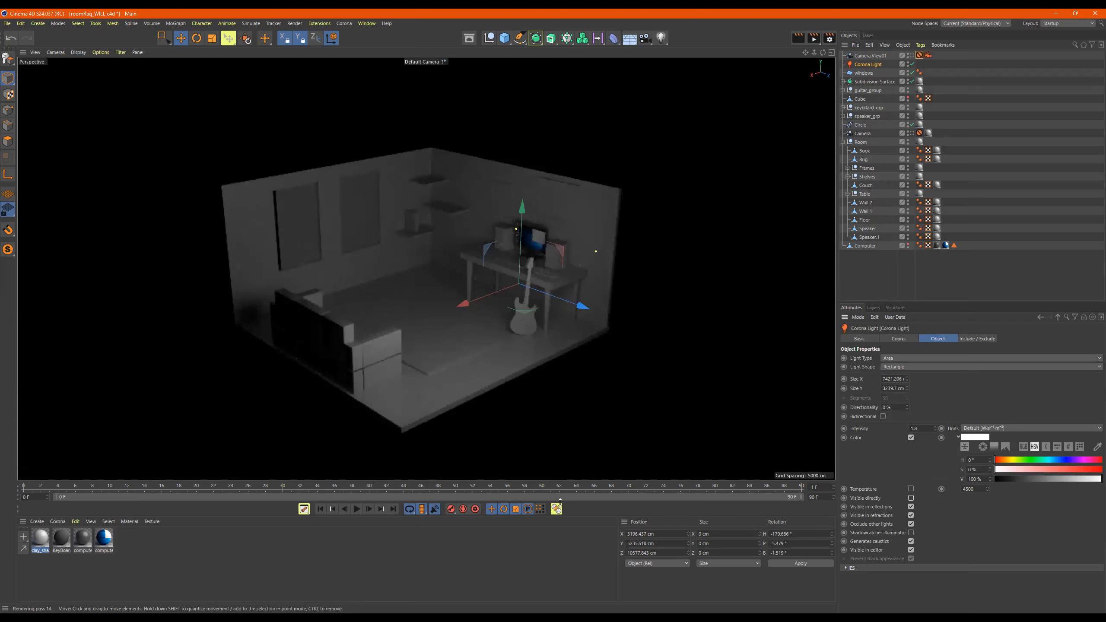
pyautogui.click(825, 185)
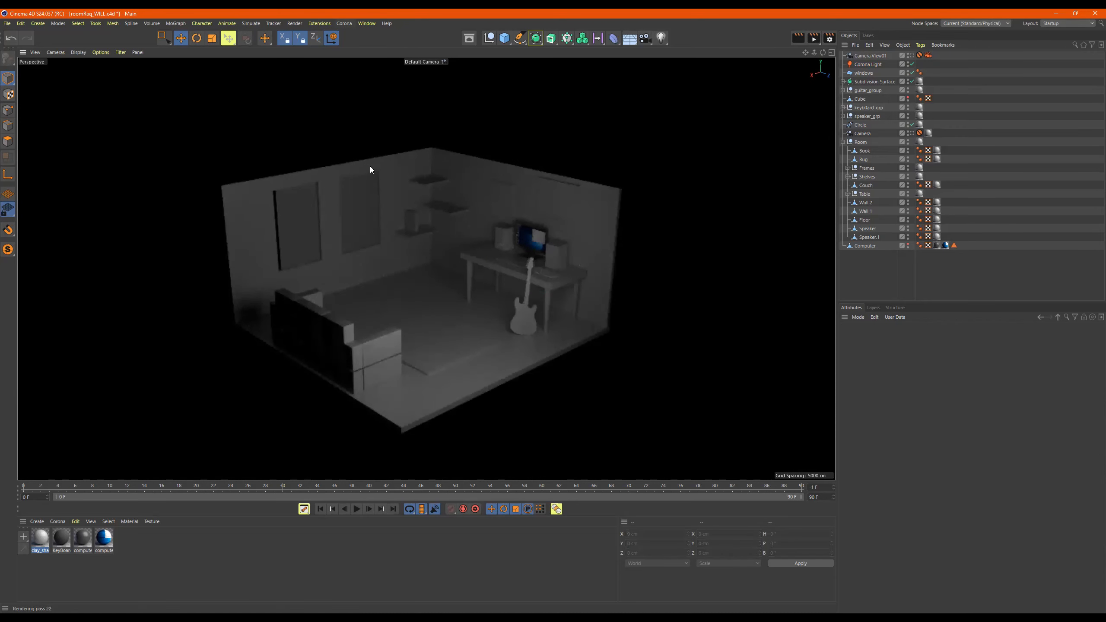
# Switch from the interactive viewport to Corona interactive rendering in a separate window
pyautogui.click(332, 27)
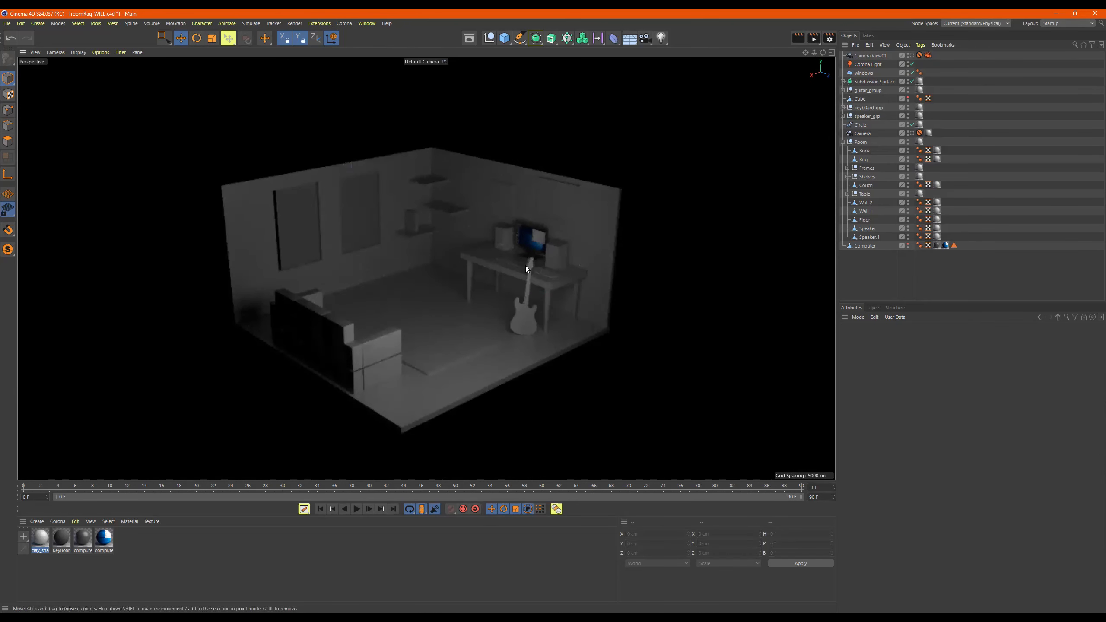
pyautogui.click(344, 23)
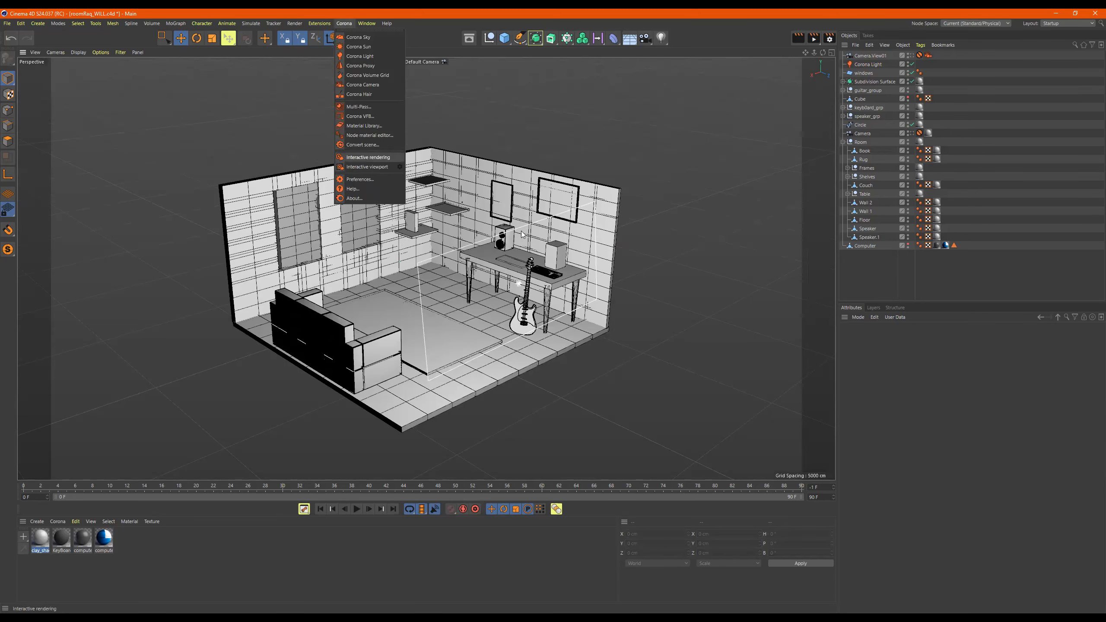
pyautogui.click(368, 157)
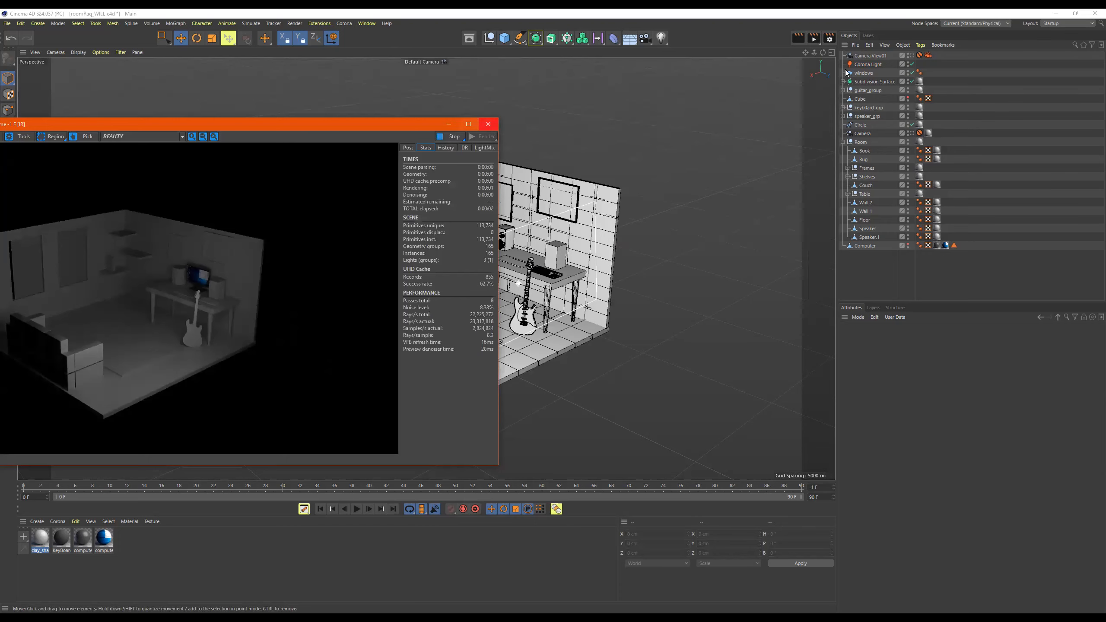
# Duplicate the area light and rotate the copy to about H -267°, P 6° so it faces the room from the couch side
pyautogui.click(866, 65)
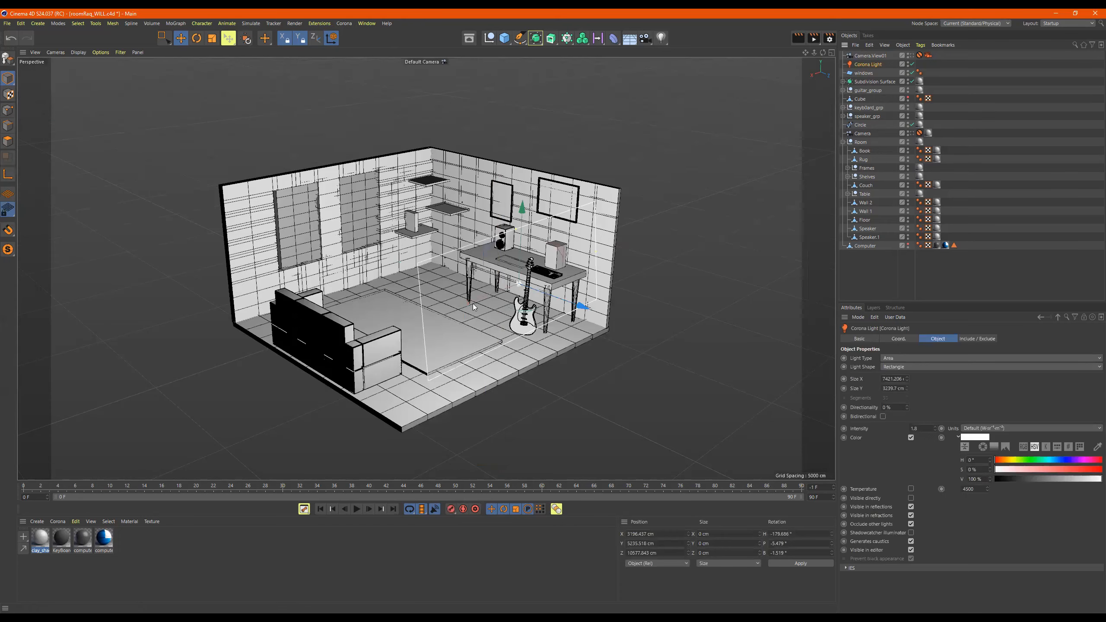
pyautogui.keyDown('ctrl'); pyautogui.moveTo(465, 303); pyautogui.dragTo(382, 346); pyautogui.keyUp('ctrl')
pyautogui.keyDown('alt'); pyautogui.moveTo(471, 360); pyautogui.dragTo(410, 236); pyautogui.keyUp('alt')
pyautogui.press('r')
pyautogui.press('w')
pyautogui.press('e')
pyautogui.press('r')
pyautogui.keyDown('alt'); pyautogui.moveTo(514, 192); pyautogui.dragTo(436, 217); pyautogui.keyUp('alt')
# Position the duplicated light behind the couch at about X 8210 cm, Y 4176 cm, Z 4650 cm
pyautogui.press('e')
pyautogui.moveTo(410, 181); pyautogui.dragTo(459, 229)
pyautogui.scroll(3, 345, 240)
pyautogui.scroll(1, 384, 241)
pyautogui.scroll(2, 440, 223)
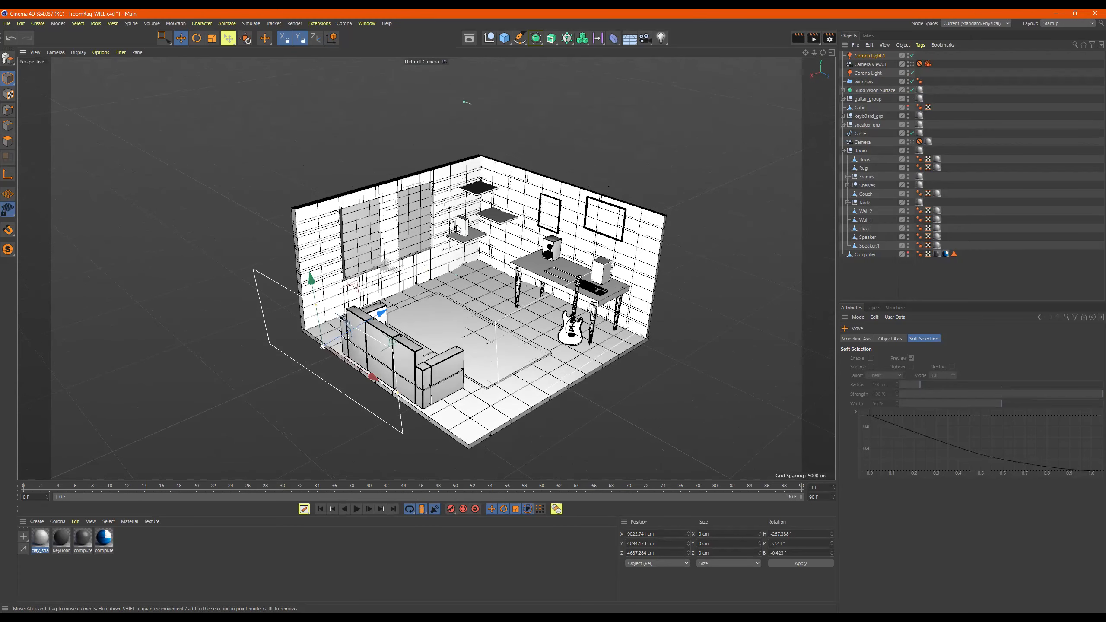
pyautogui.keyDown('alt'); pyautogui.moveTo(447, 284); pyautogui.dragTo(280, 265); pyautogui.keyUp('alt')
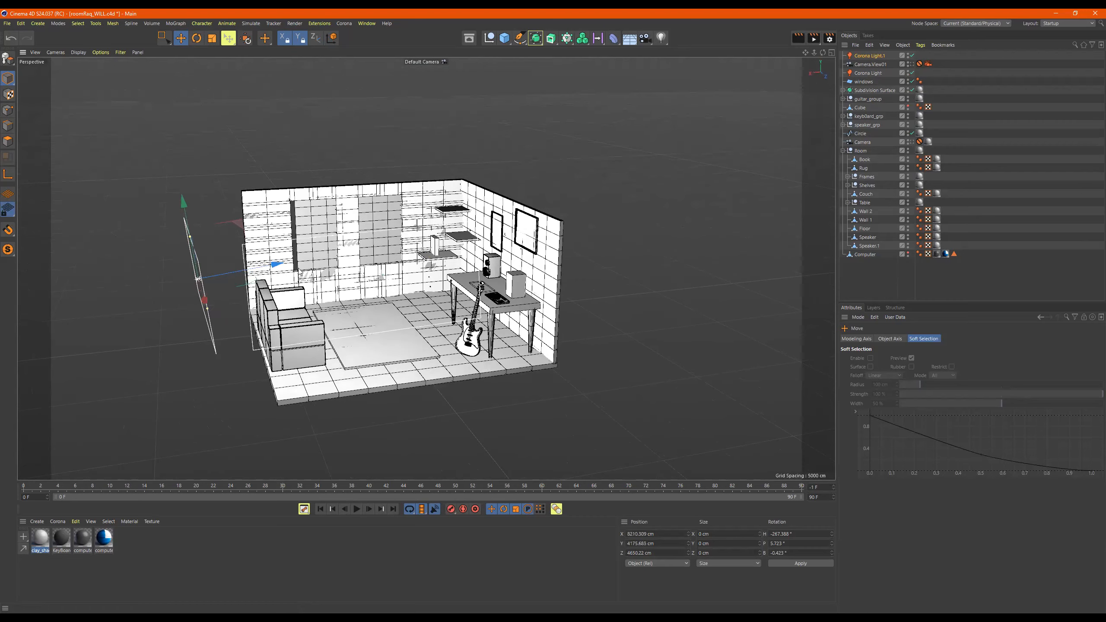
pyautogui.keyDown('alt'); pyautogui.moveTo(521, 182); pyautogui.dragTo(584, 185); pyautogui.keyUp('alt')
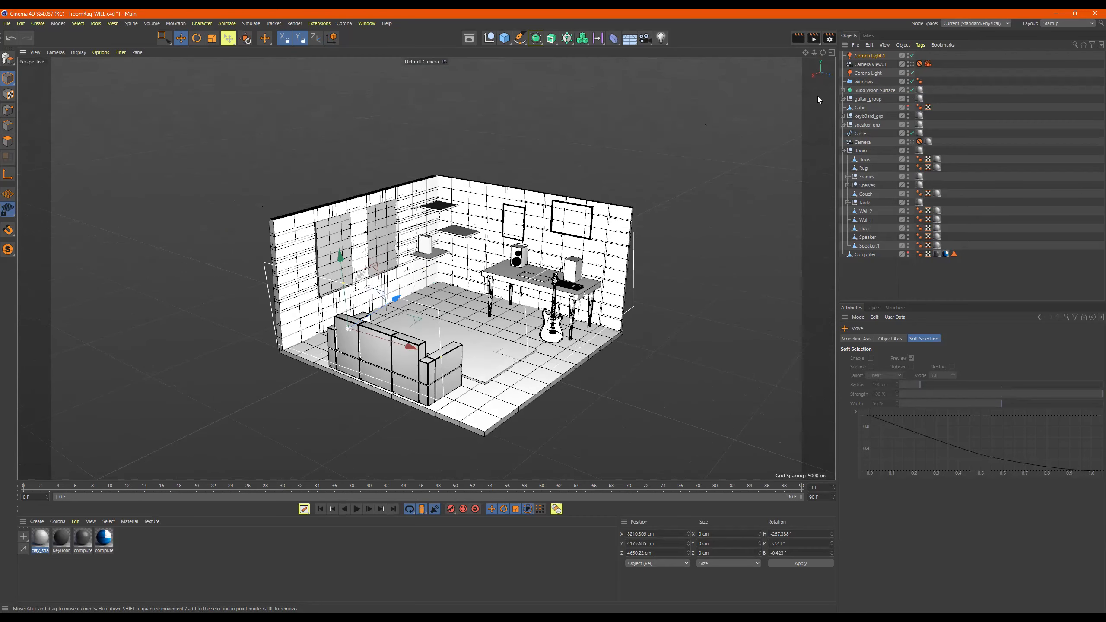
# Look through Camera.View01 and start an interactive Corona render of that view
pyautogui.click(911, 64)
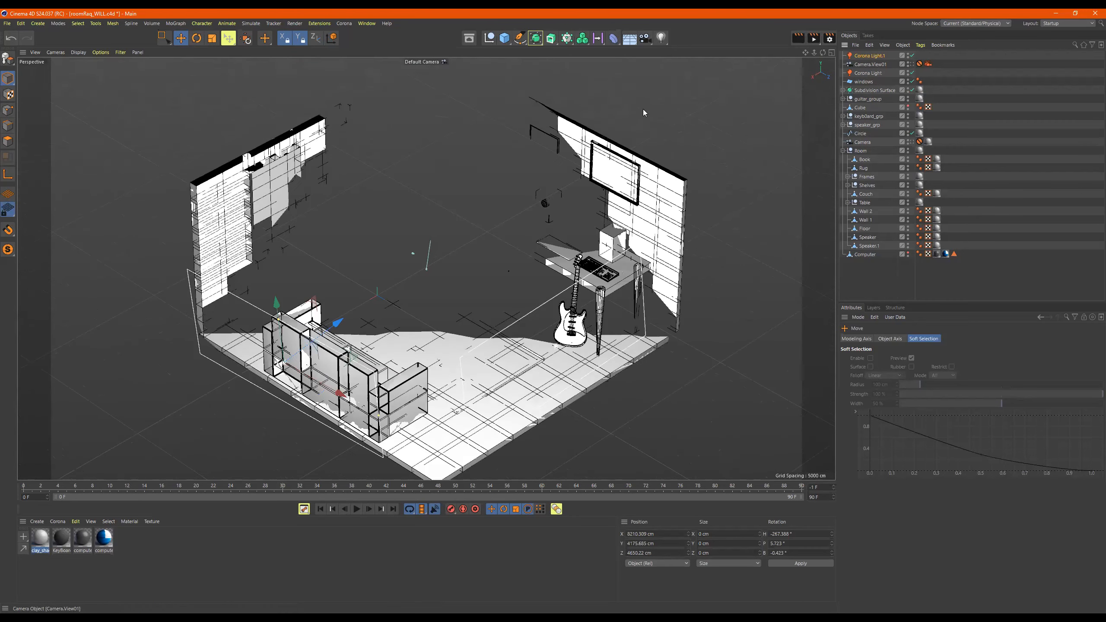
pyautogui.click(348, 23)
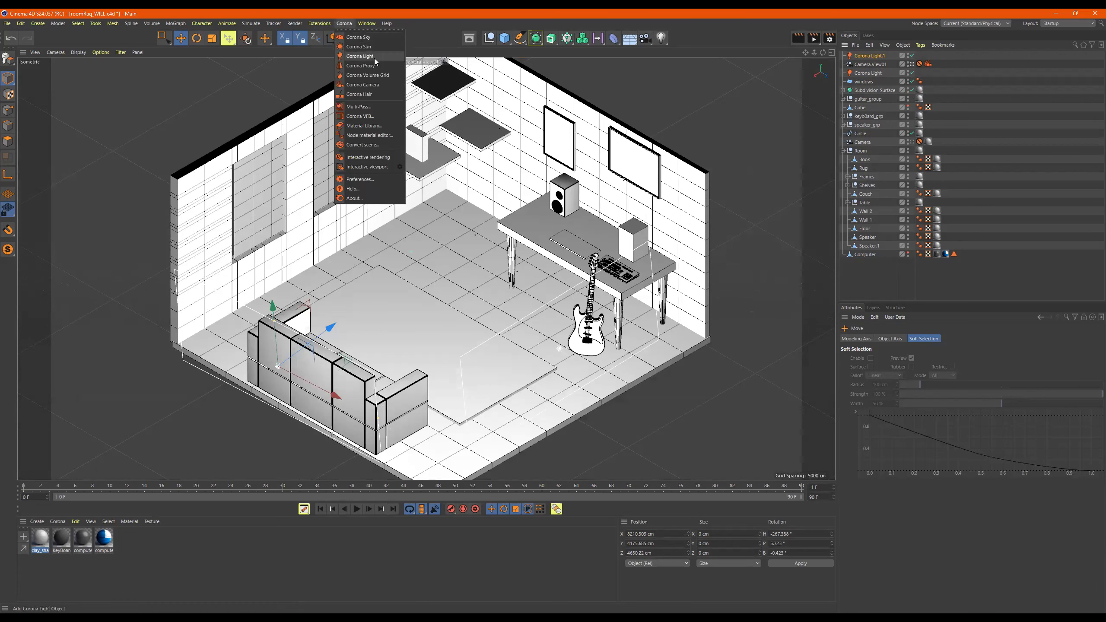
pyautogui.click(368, 157)
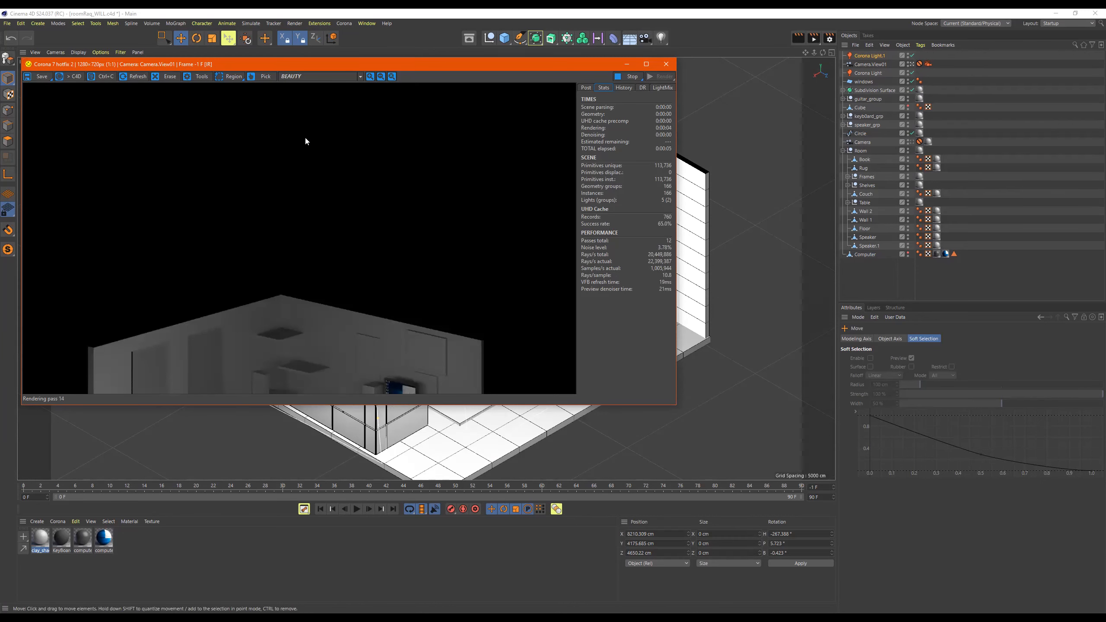
# Stop the interactive render, enlarge its window downward and close it
pyautogui.click(639, 77)
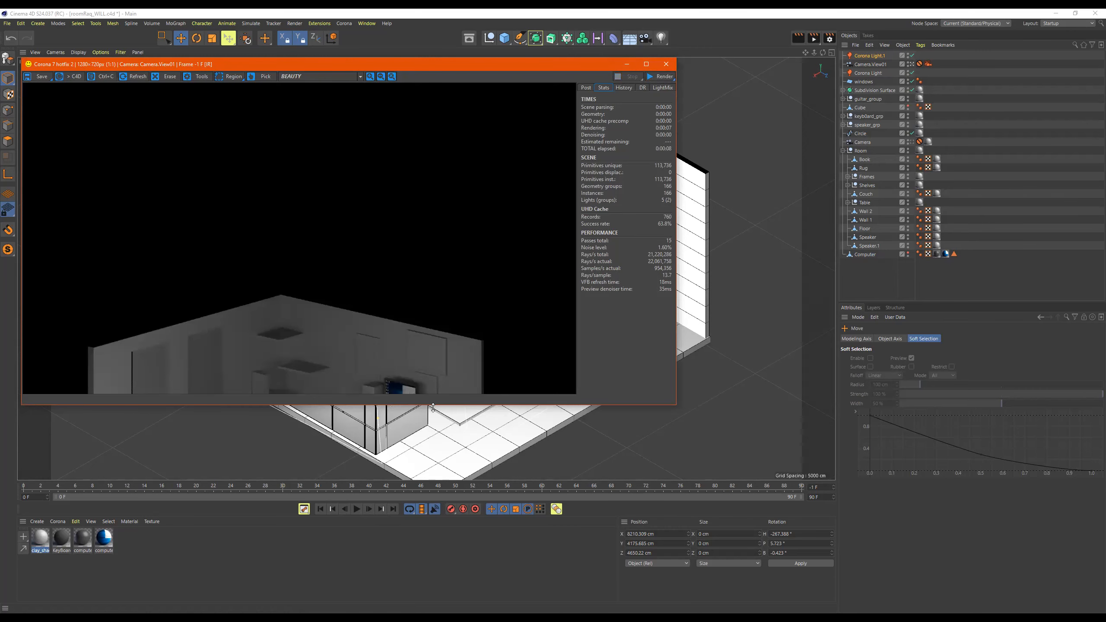
pyautogui.moveTo(433, 407); pyautogui.dragTo(433, 438)
pyautogui.click(666, 65)
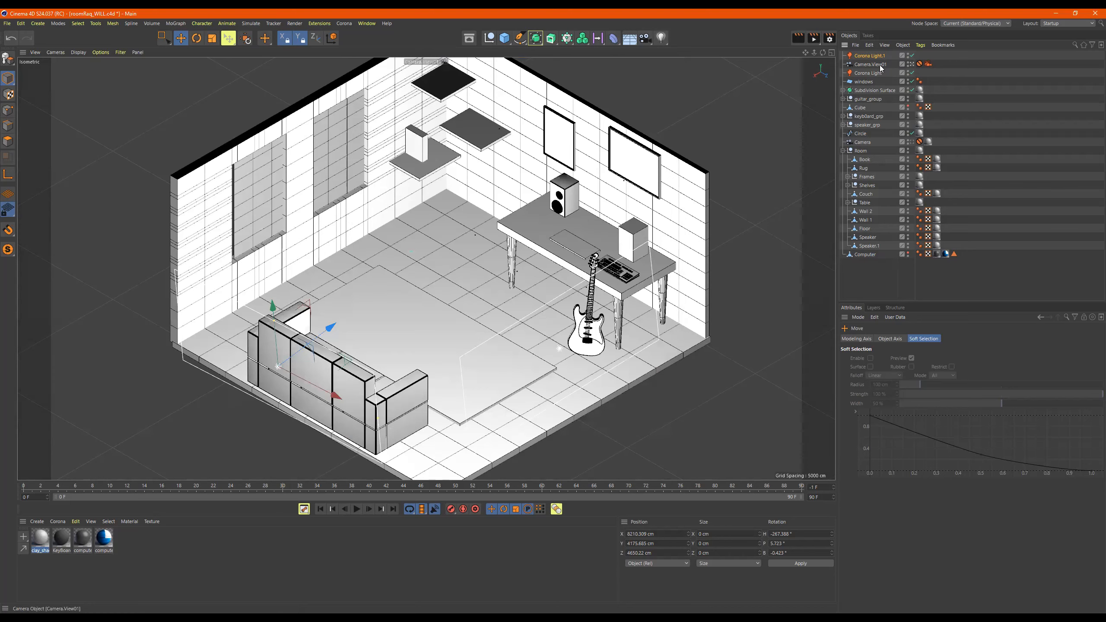
# Start the interactive viewport for Camera.View01 and open the settings of its Protection and Corona Camera tags
pyautogui.click(878, 65)
pyautogui.click(345, 24)
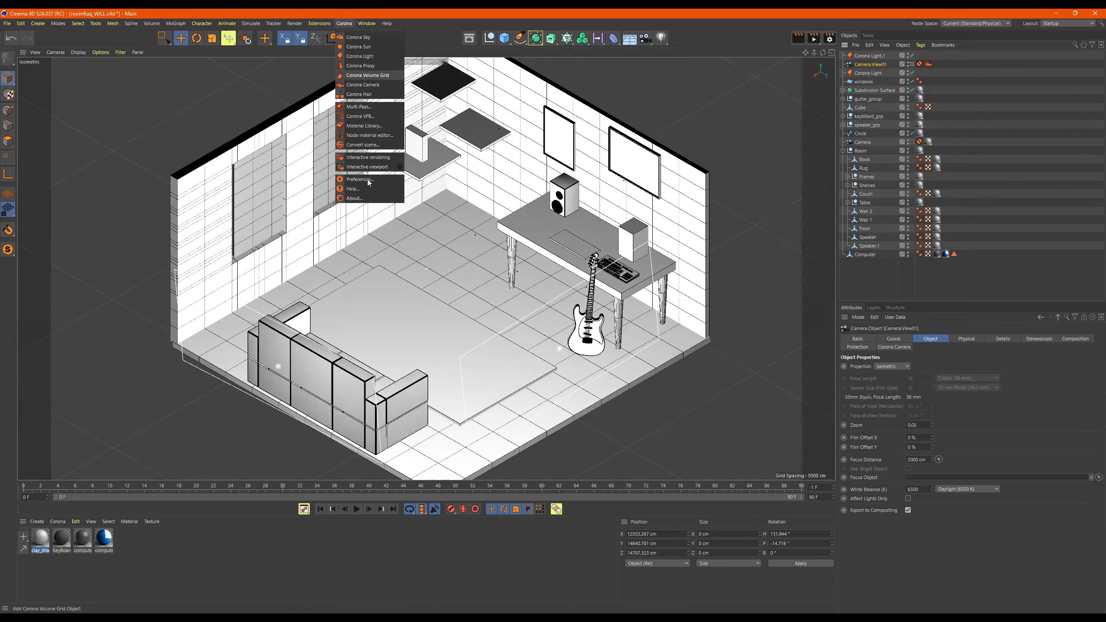
pyautogui.click(361, 168)
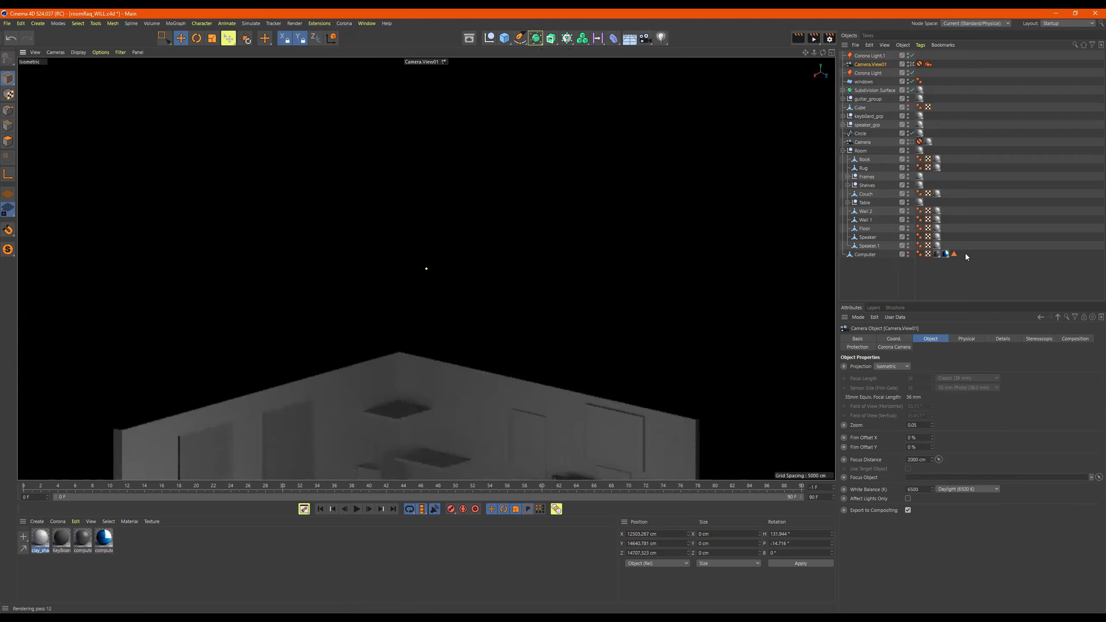
pyautogui.click(920, 64)
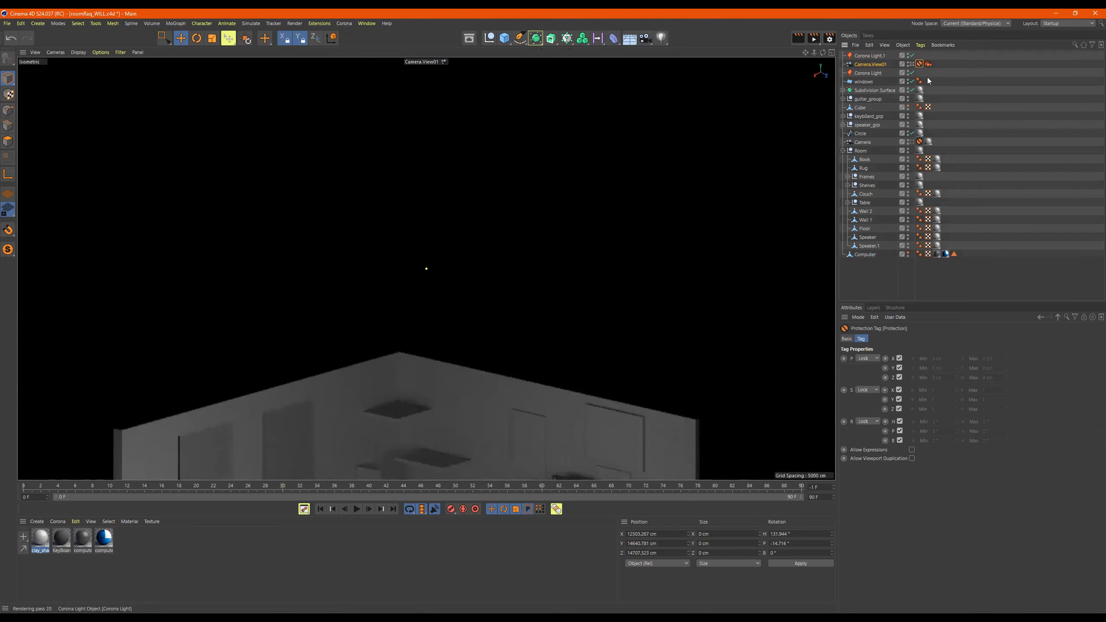
pyautogui.click(927, 64)
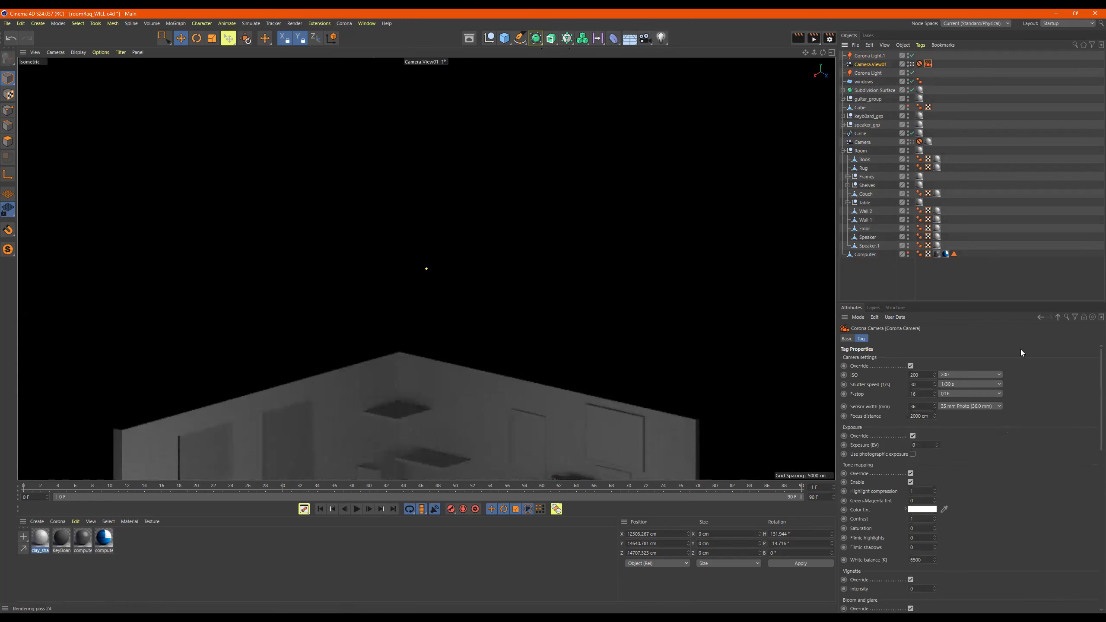
# Add a Protection tag to Camera.View01 to lock its position, scale and rotation
pyautogui.scroll(-10, 1042, 414)
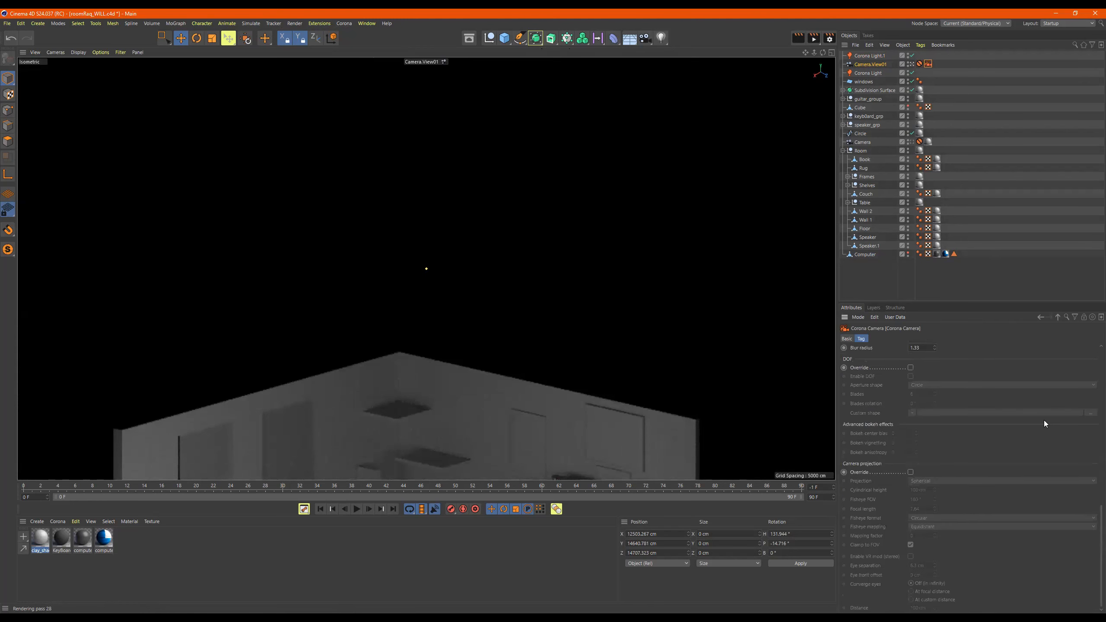
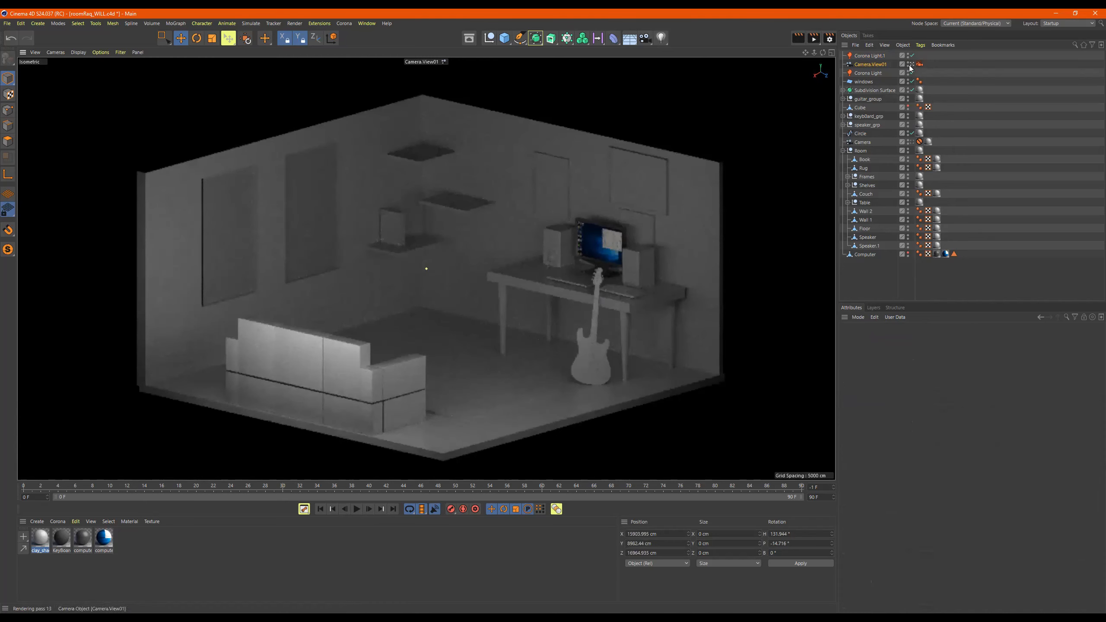
pyautogui.click(878, 65)
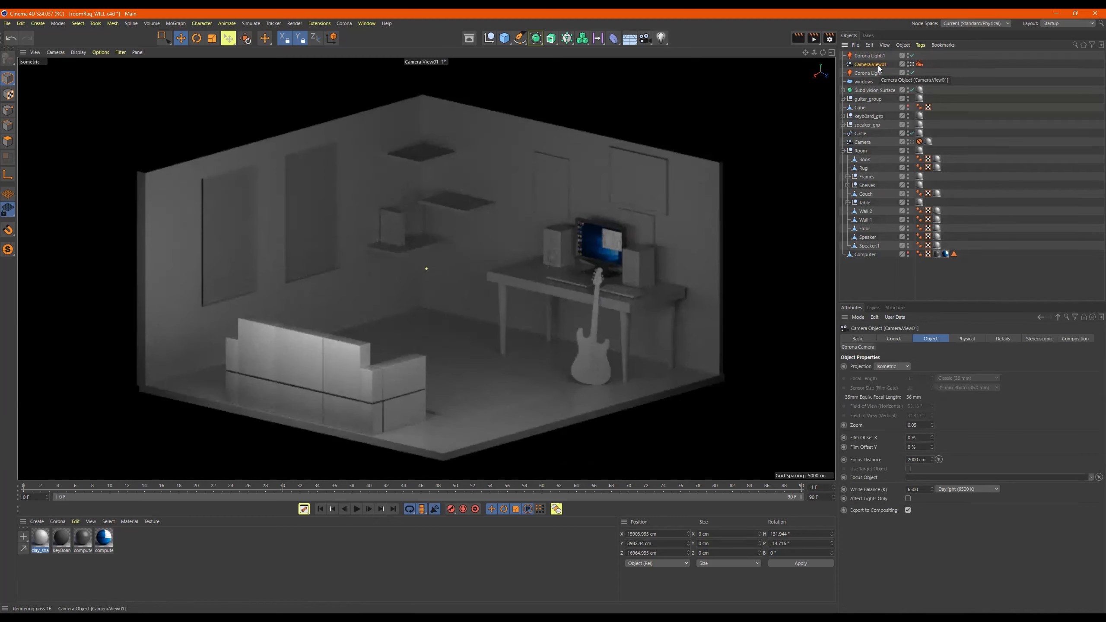
pyautogui.rightClick(879, 67)
pyautogui.moveTo(958, 166)
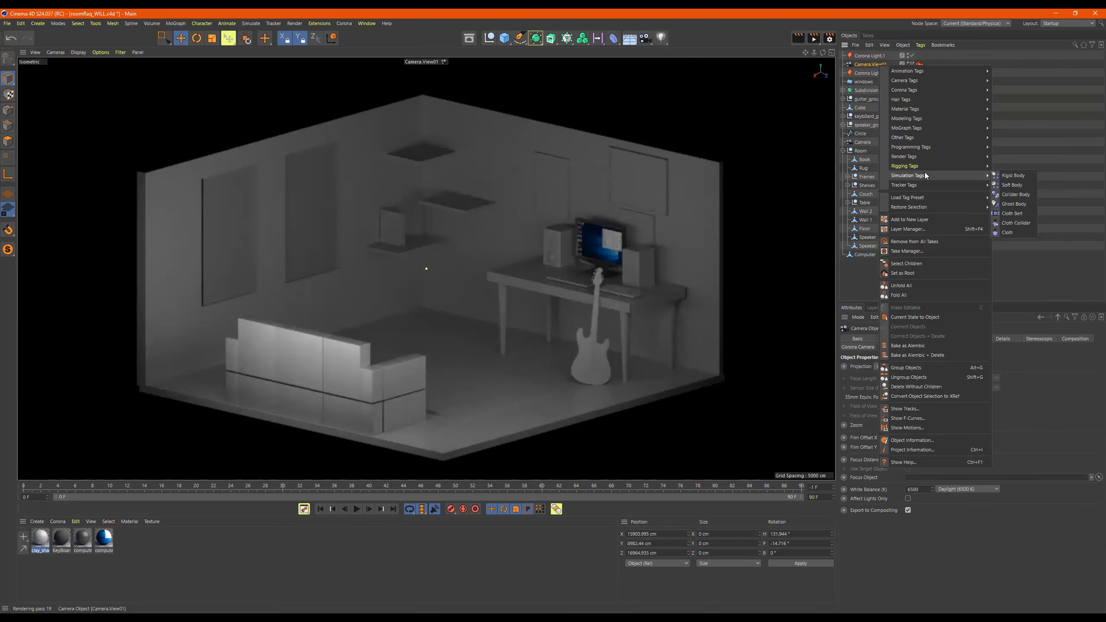
pyautogui.click(1011, 271)
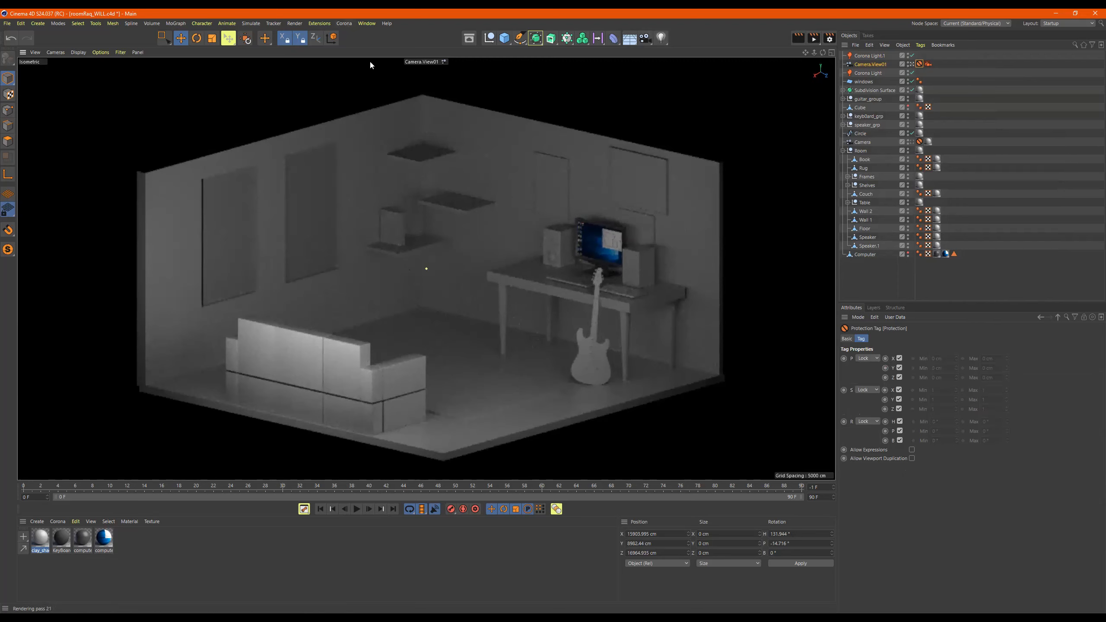
# Leave the rendered Camera.View01 view and return to the default perspective camera
pyautogui.click(344, 23)
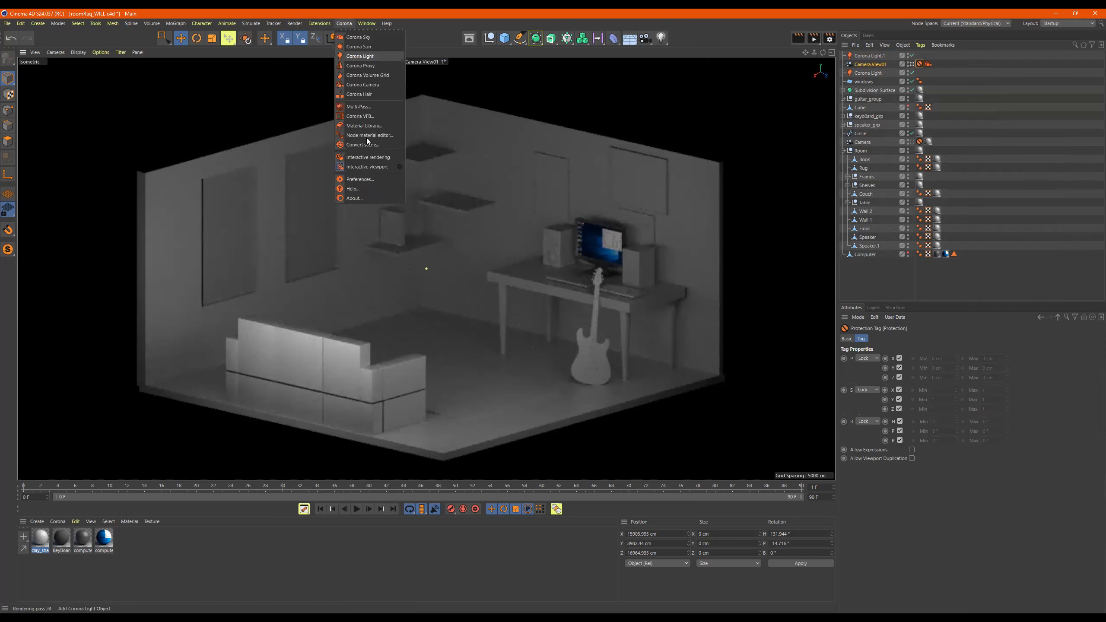
pyautogui.click(434, 187)
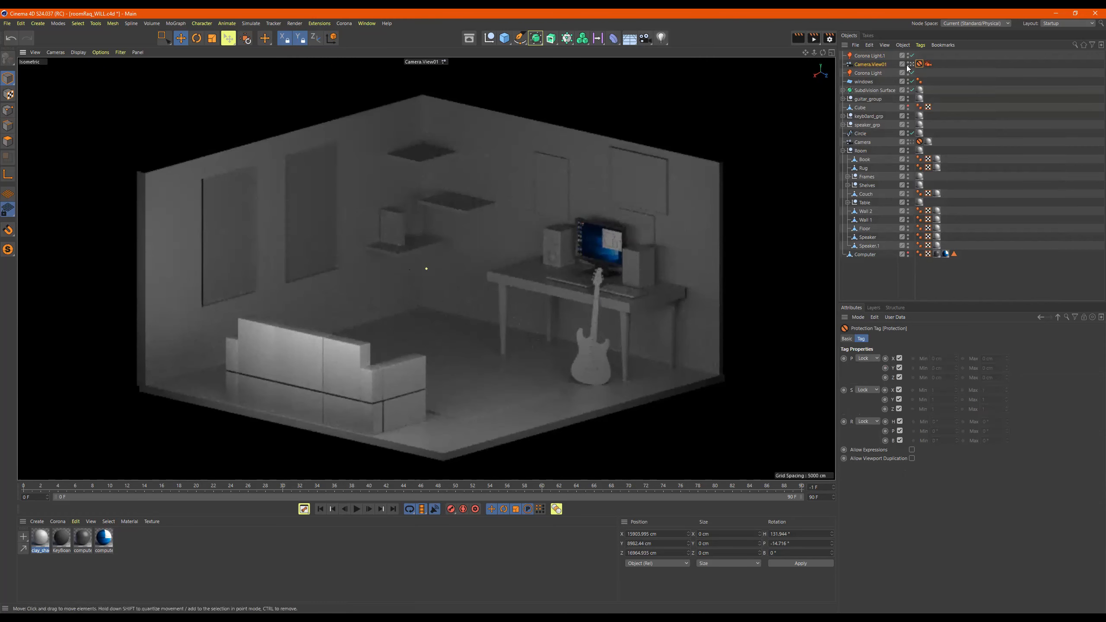
pyautogui.click(911, 64)
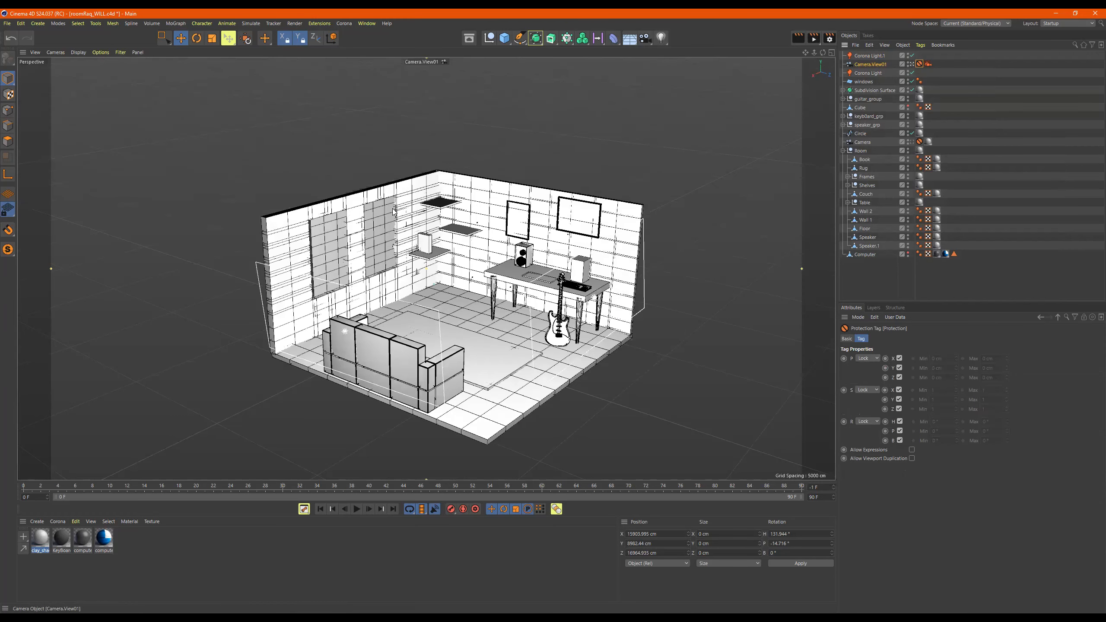
# Raise the light behind the couch to about Y 5760 cm and tilt its pitch to about -4°
pyautogui.keyDown('alt'); pyautogui.moveTo(294, 197); pyautogui.dragTo(194, 220); pyautogui.keyUp('alt')
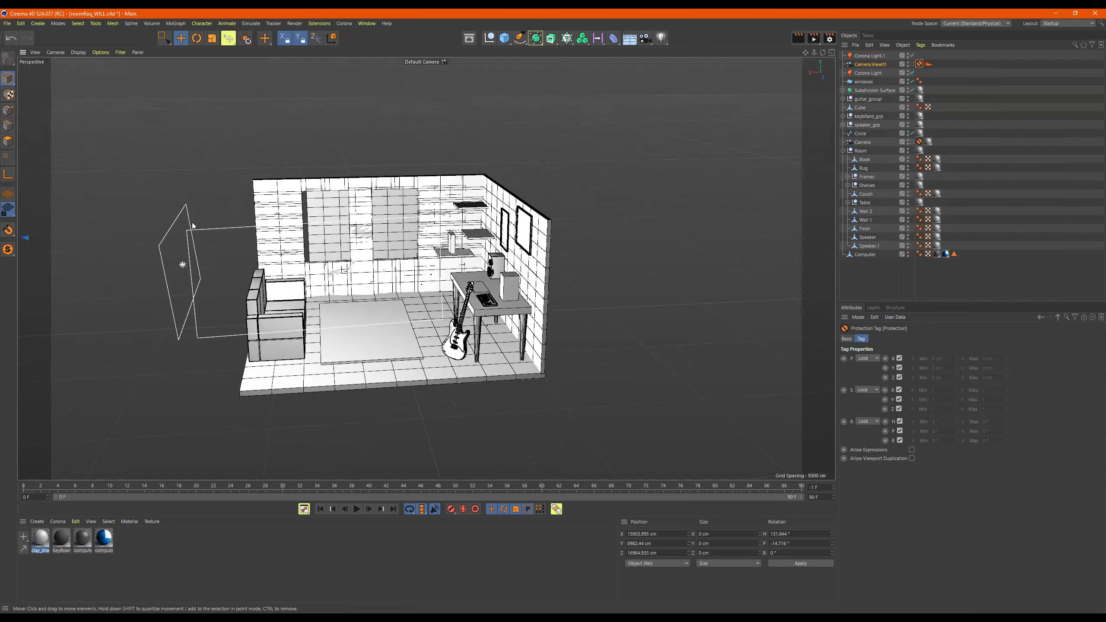
pyautogui.click(197, 193)
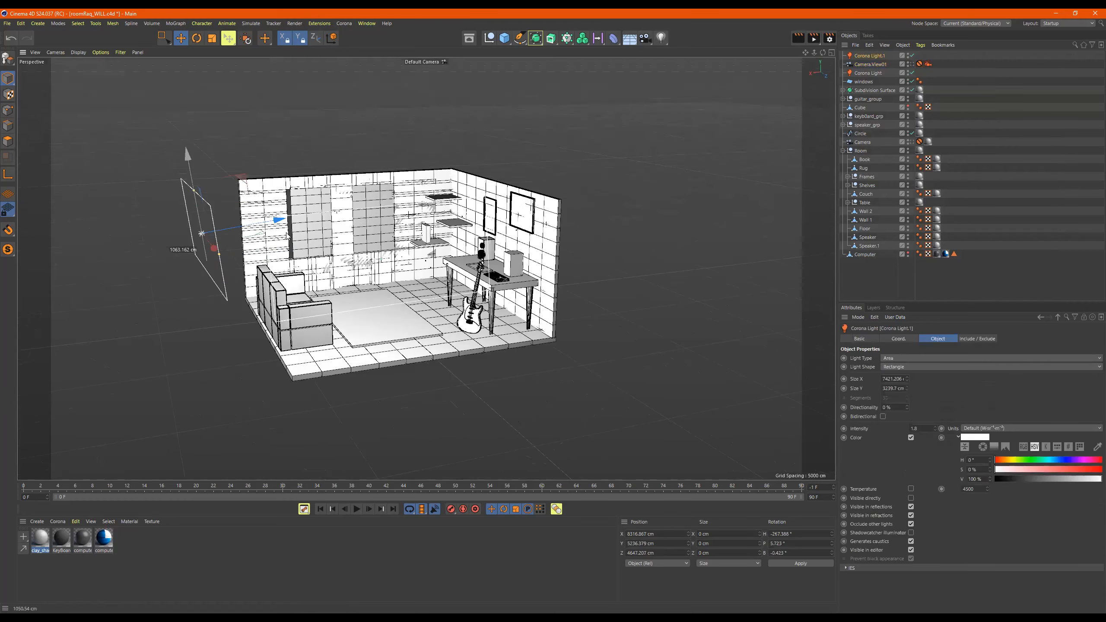
pyautogui.keyDown('alt'); pyautogui.moveTo(335, 257); pyautogui.dragTo(282, 274); pyautogui.keyUp('alt')
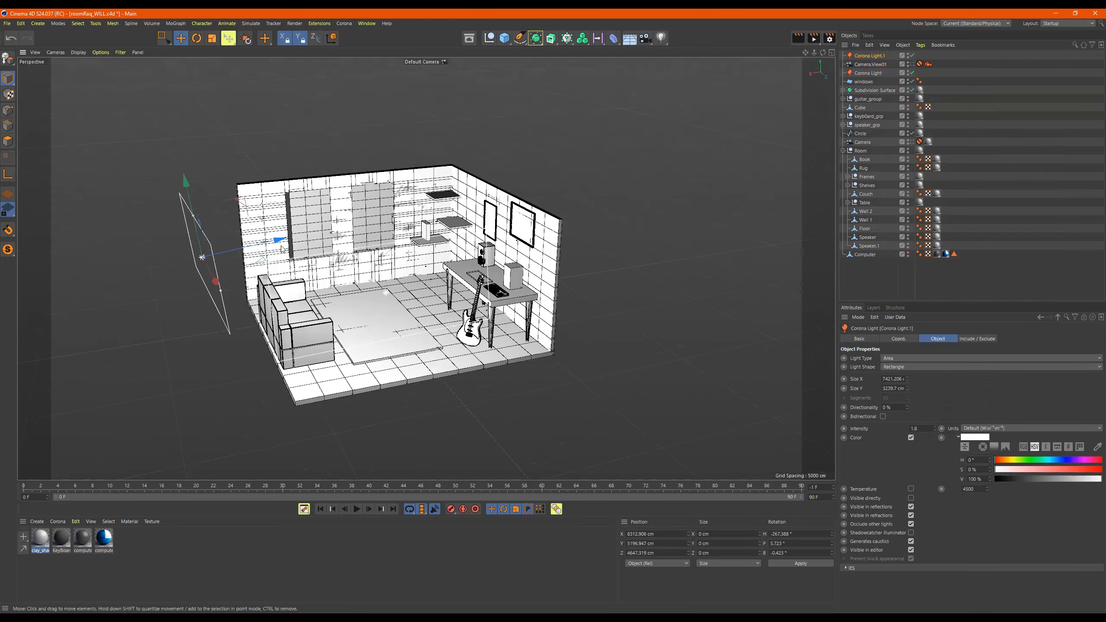
pyautogui.moveTo(184, 174); pyautogui.dragTo(182, 159)
pyautogui.press('r')
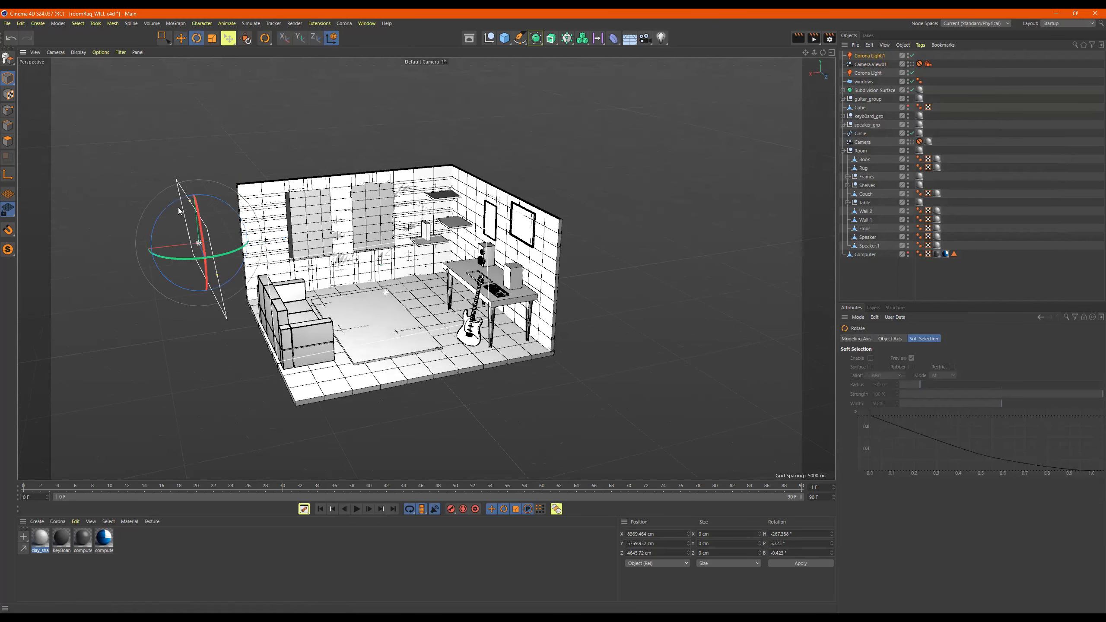
pyautogui.moveTo(177, 201); pyautogui.dragTo(185, 213)
# Disable the original Corona Light so that it does not illuminate the room
pyautogui.keyDown('alt'); pyautogui.moveTo(185, 214); pyautogui.dragTo(488, 261); pyautogui.keyUp('alt')
pyautogui.click(869, 73)
pyautogui.click(907, 73)
pyautogui.click(907, 73)
pyautogui.click(908, 73)
pyautogui.keyDown('alt'); pyautogui.moveTo(740, 109); pyautogui.dragTo(685, 115); pyautogui.keyUp('alt')
pyautogui.keyDown('alt'); pyautogui.moveTo(587, 140); pyautogui.dragTo(557, 122); pyautogui.keyUp('alt')
pyautogui.scroll(3, 574, 133)
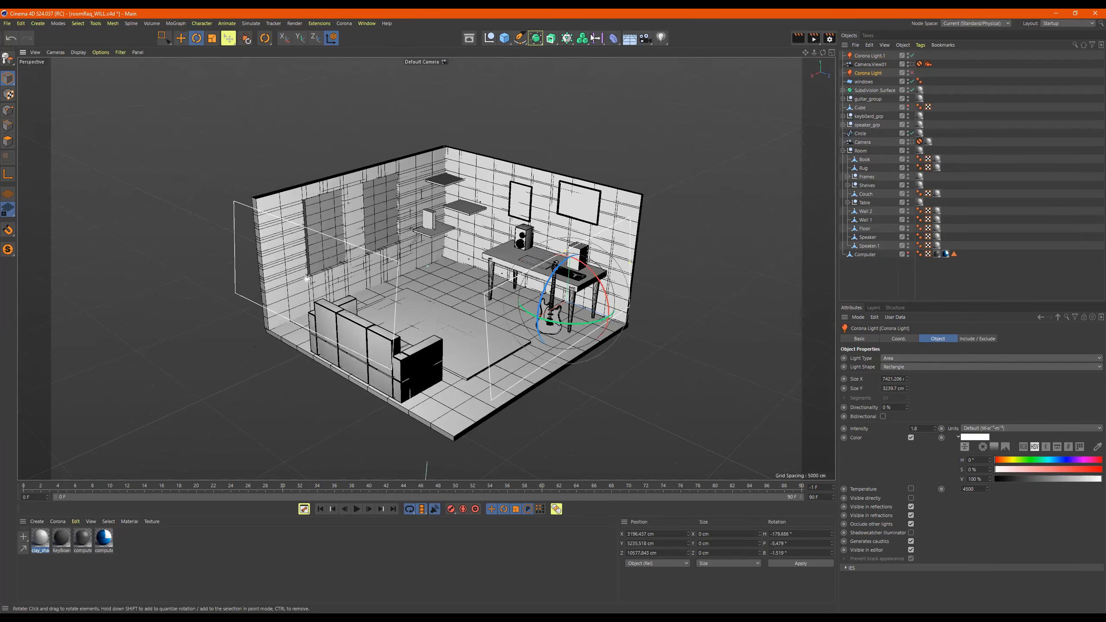
# Preview the perspective view with Corona interactive rendering, and close the render window
pyautogui.click(344, 23)
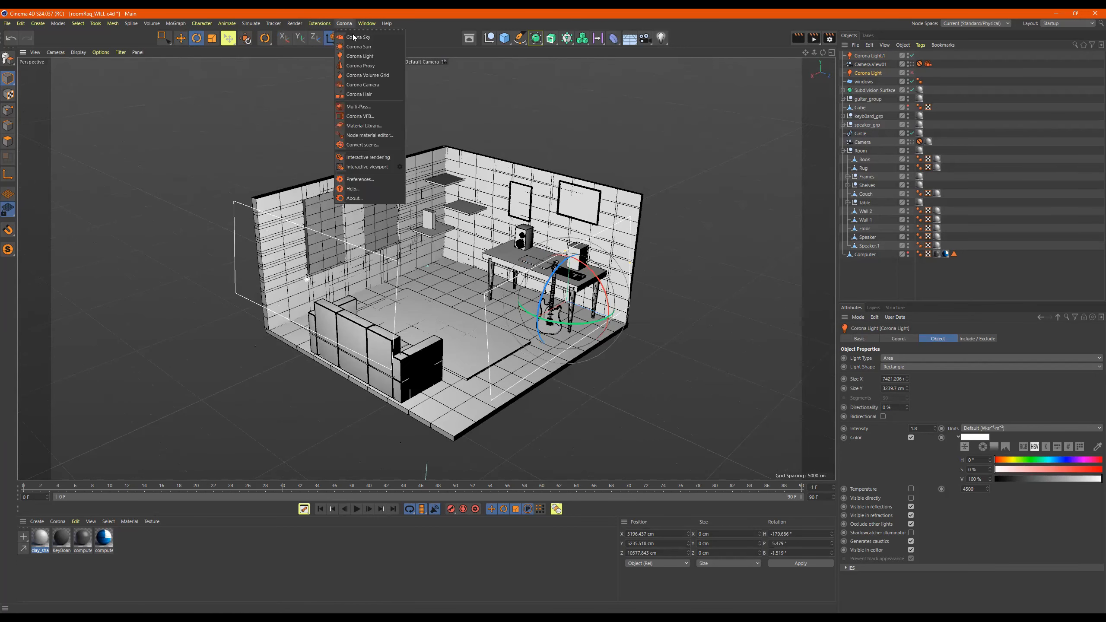
pyautogui.click(363, 157)
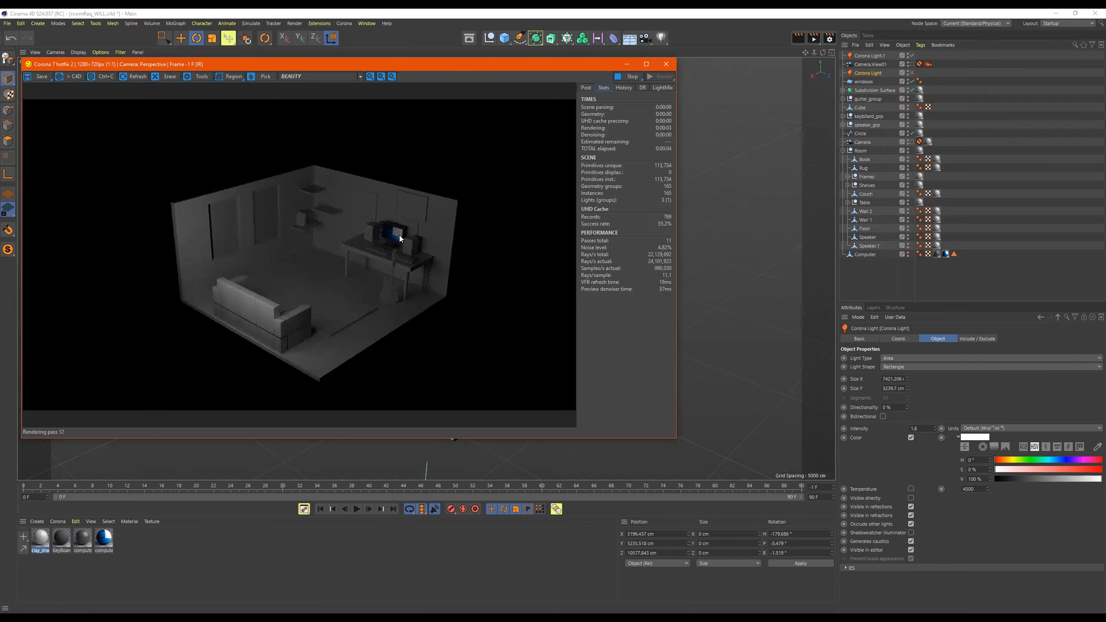
pyautogui.click(663, 65)
pyautogui.click(671, 67)
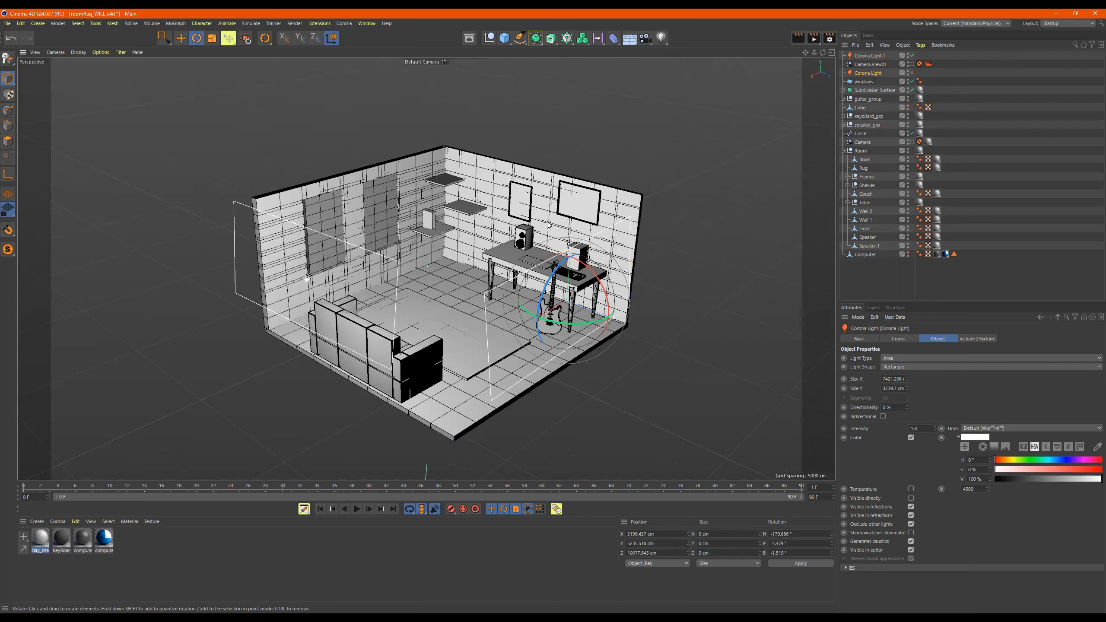
pyautogui.click(245, 207)
pyautogui.press('e')
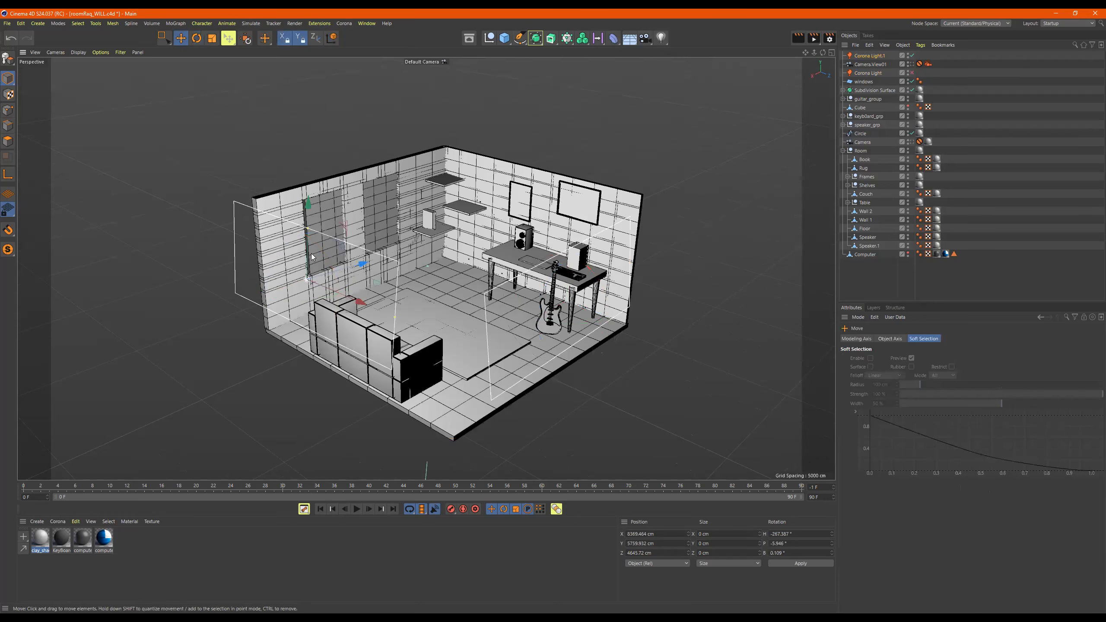
pyautogui.keyDown('ctrl'); pyautogui.moveTo(309, 209); pyautogui.dragTo(310, 103); pyautogui.keyUp('ctrl')
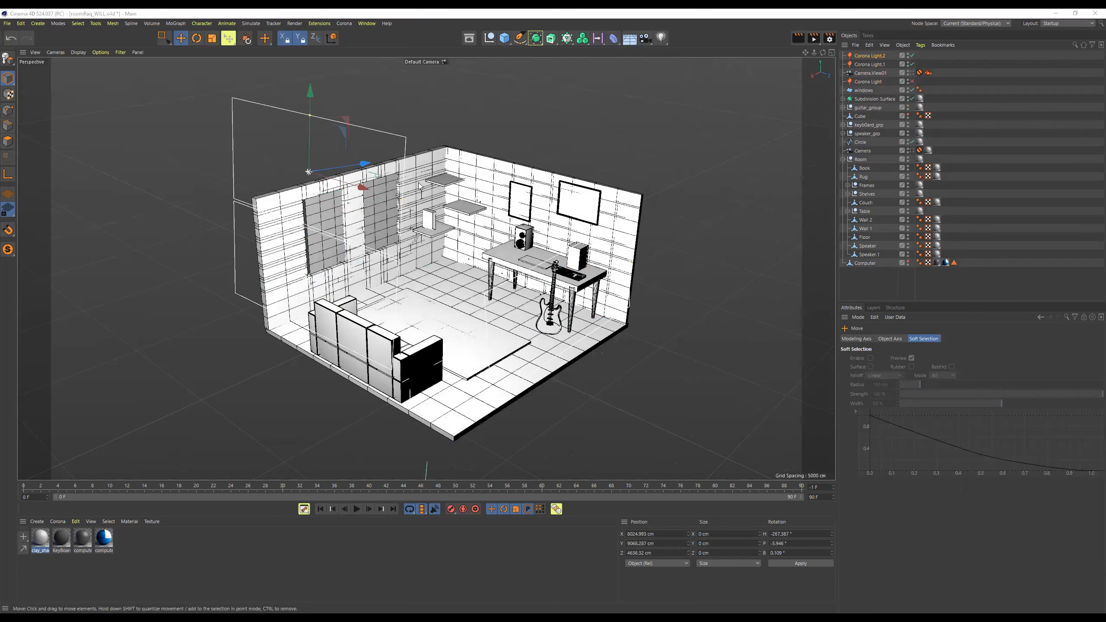
pyautogui.keyDown('alt'); pyautogui.moveTo(430, 195); pyautogui.dragTo(340, 192); pyautogui.keyUp('alt')
pyautogui.press('r')
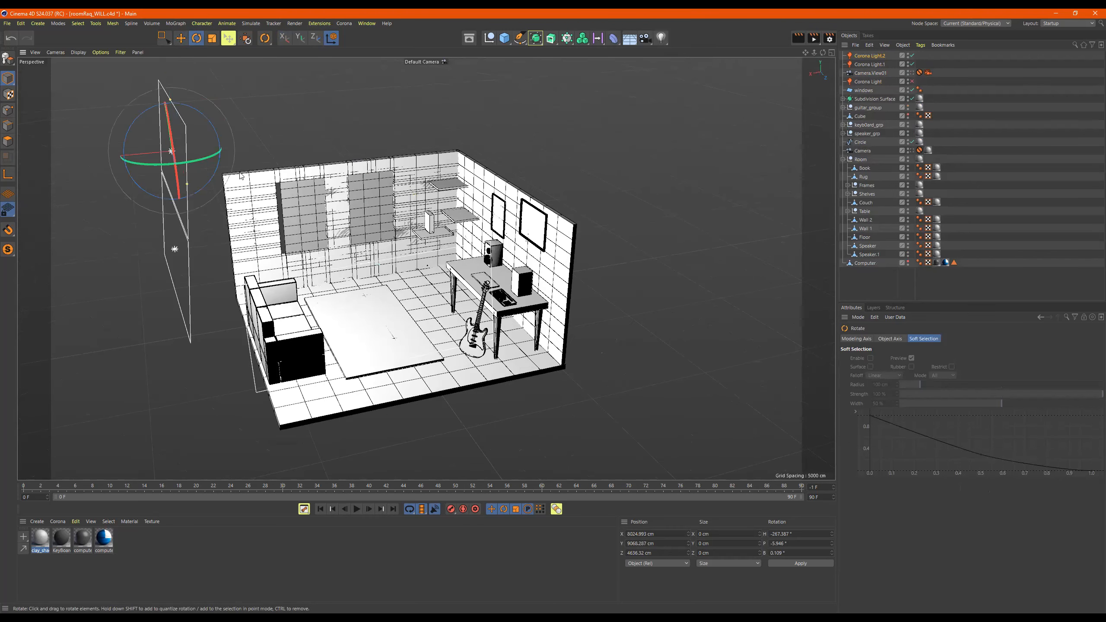
pyautogui.moveTo(174, 109); pyautogui.dragTo(218, 126)
pyautogui.hotkey('ctrl', 'z')
pyautogui.press('Delete')
# Add a new Corona Light and raise it above the room to about Y 7790 cm
pyautogui.keyDown('alt'); pyautogui.moveTo(394, 216); pyautogui.dragTo(405, 205); pyautogui.keyUp('alt')
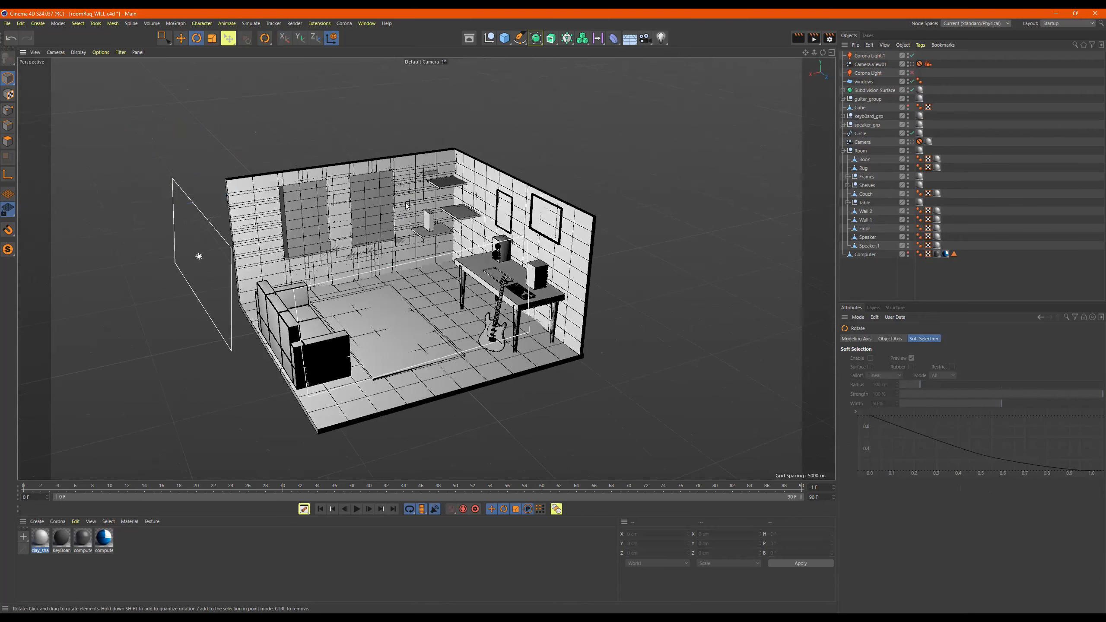
pyautogui.click(344, 23)
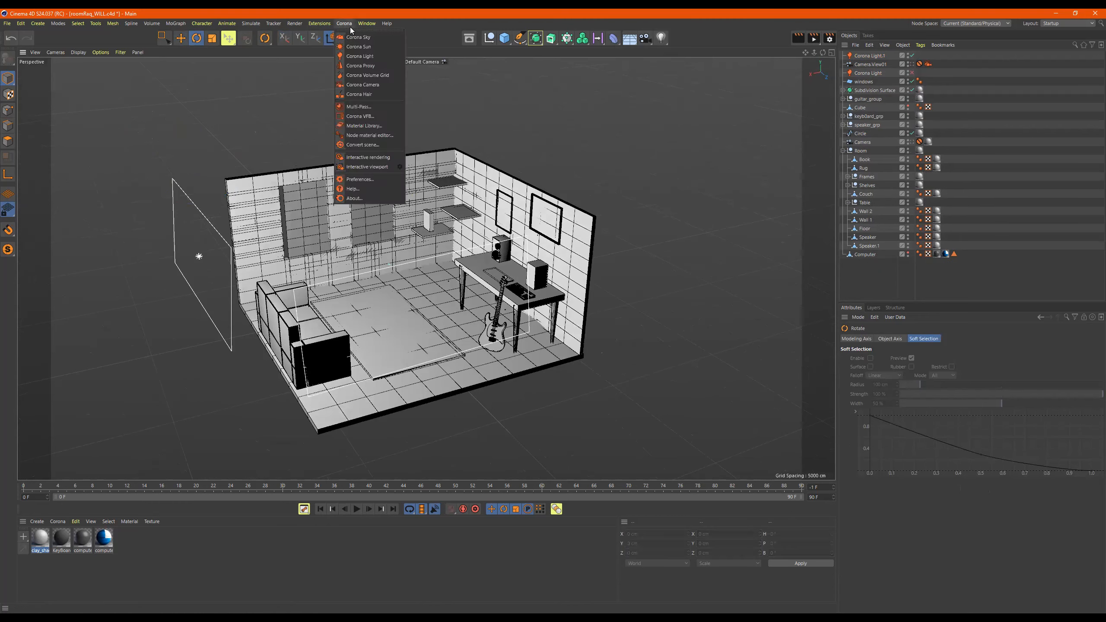
pyautogui.click(361, 55)
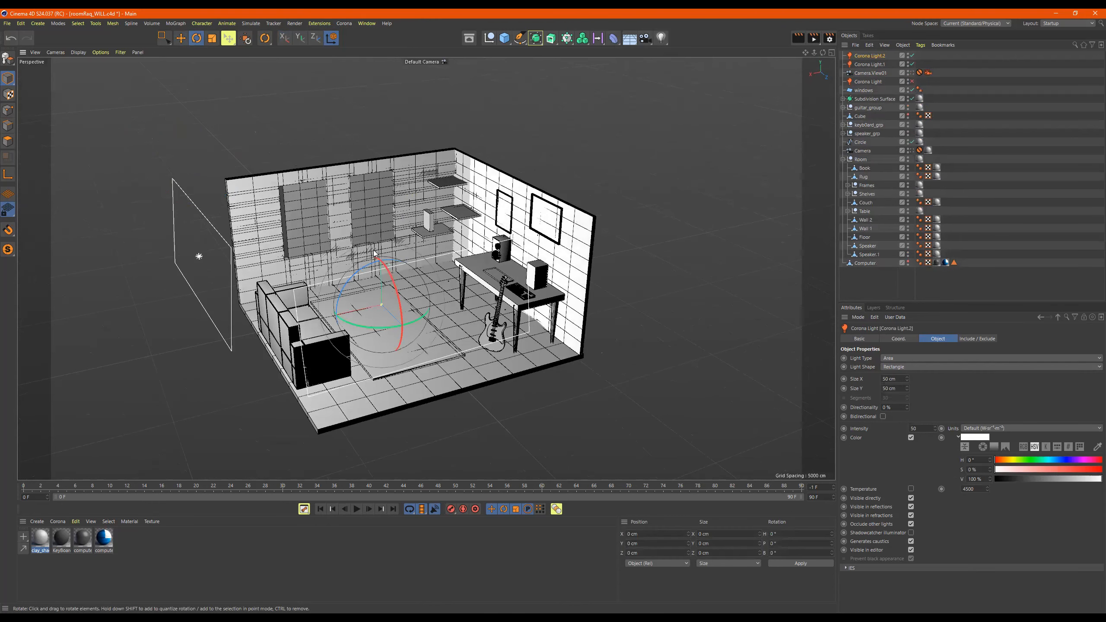
pyautogui.press('e')
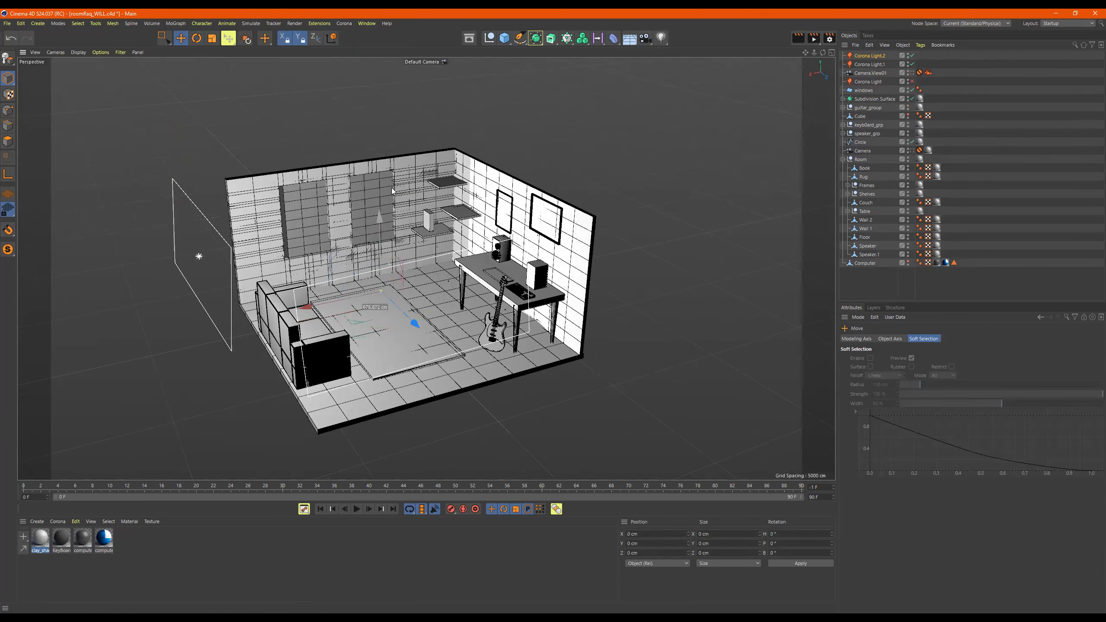
pyautogui.moveTo(381, 244); pyautogui.dragTo(377, 75)
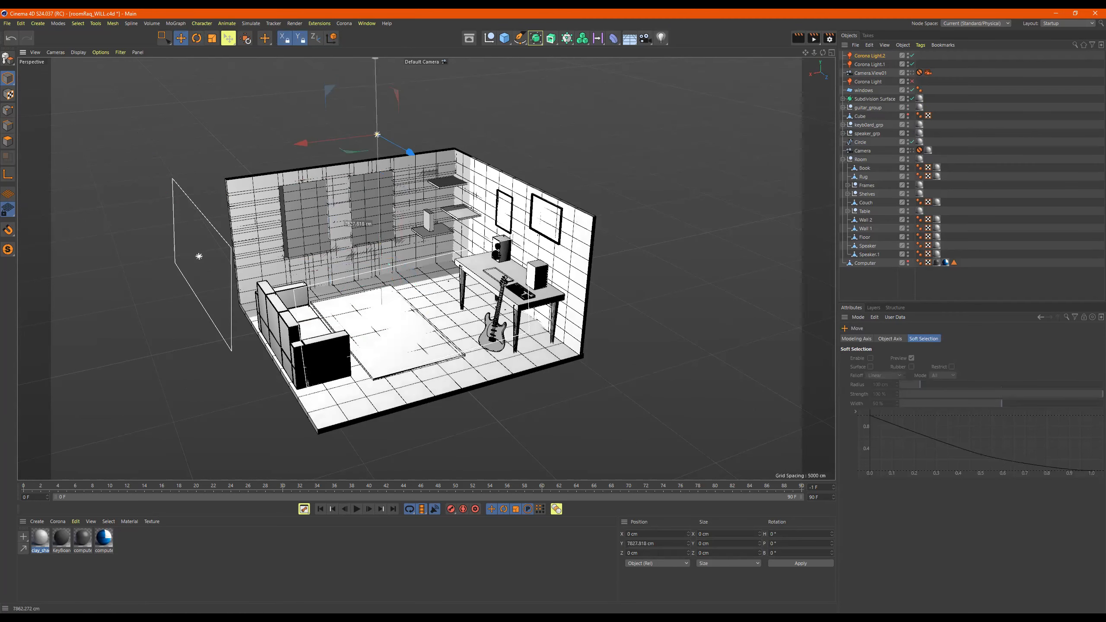
# Enlarge the new light to about 8900 by 8555 cm and rotate its pitch to -90° so it faces down
pyautogui.click(872, 55)
pyautogui.moveTo(907, 380)
pyautogui.mouseDown()
pyautogui.moveTo(950, 380)
pyautogui.moveTo(907, 361)
pyautogui.mouseUp()
pyautogui.keyDown('alt'); pyautogui.moveTo(455, 194); pyautogui.dragTo(468, 199); pyautogui.keyUp('alt')
pyautogui.press('r')
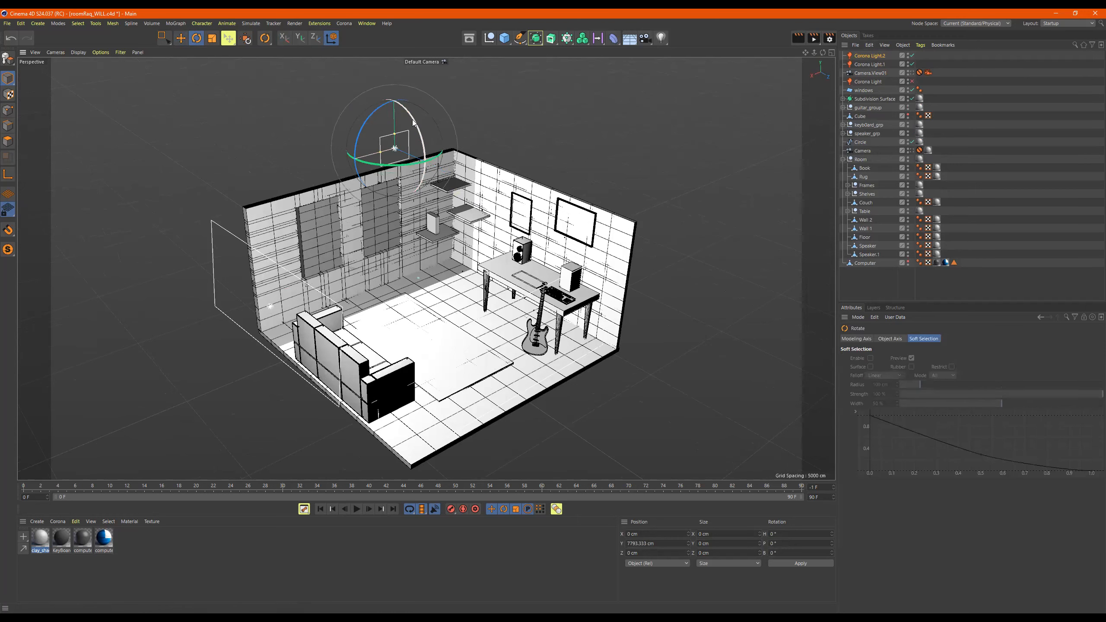
pyautogui.moveTo(413, 122); pyautogui.dragTo(446, 236)
pyautogui.keyDown('alt'); pyautogui.moveTo(401, 176); pyautogui.dragTo(385, 211); pyautogui.keyUp('alt')
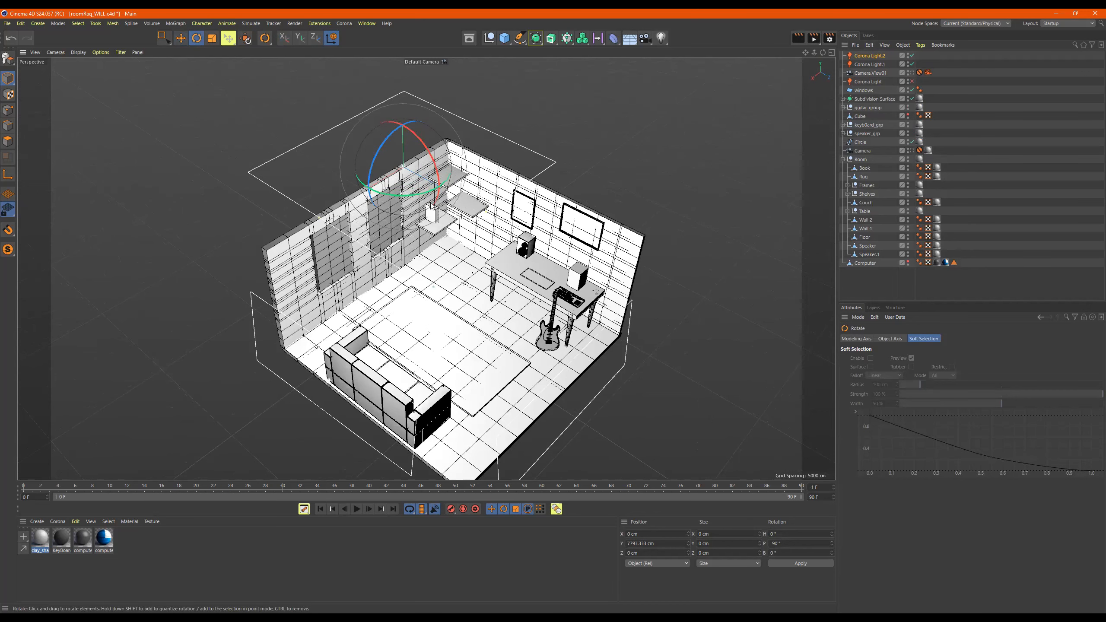
# Position the overhead light above the room at about X 1540 cm, Y 10420 cm, Z 3880 cm
pyautogui.press('e')
pyautogui.moveTo(452, 226); pyautogui.dragTo(524, 264)
pyautogui.keyDown('alt'); pyautogui.moveTo(523, 263); pyautogui.dragTo(448, 204); pyautogui.keyUp('alt')
pyautogui.moveTo(377, 157); pyautogui.dragTo(501, 213)
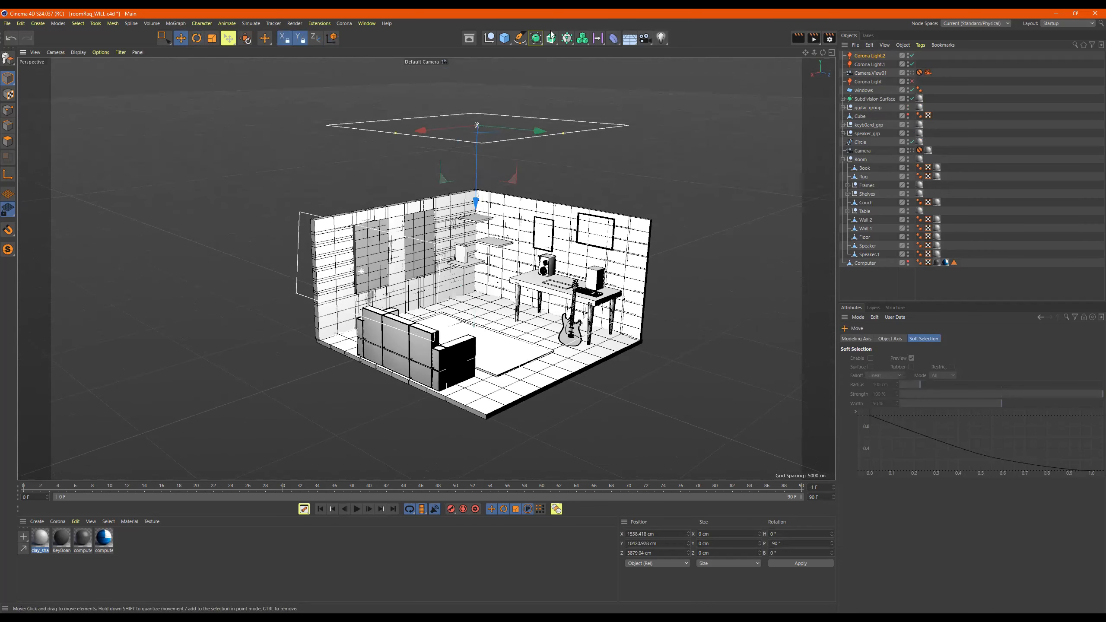
# Switch back to Camera.View01 and start interactive rendering to check the new overhead light
pyautogui.click(912, 72)
pyautogui.scroll(5, 790, 111)
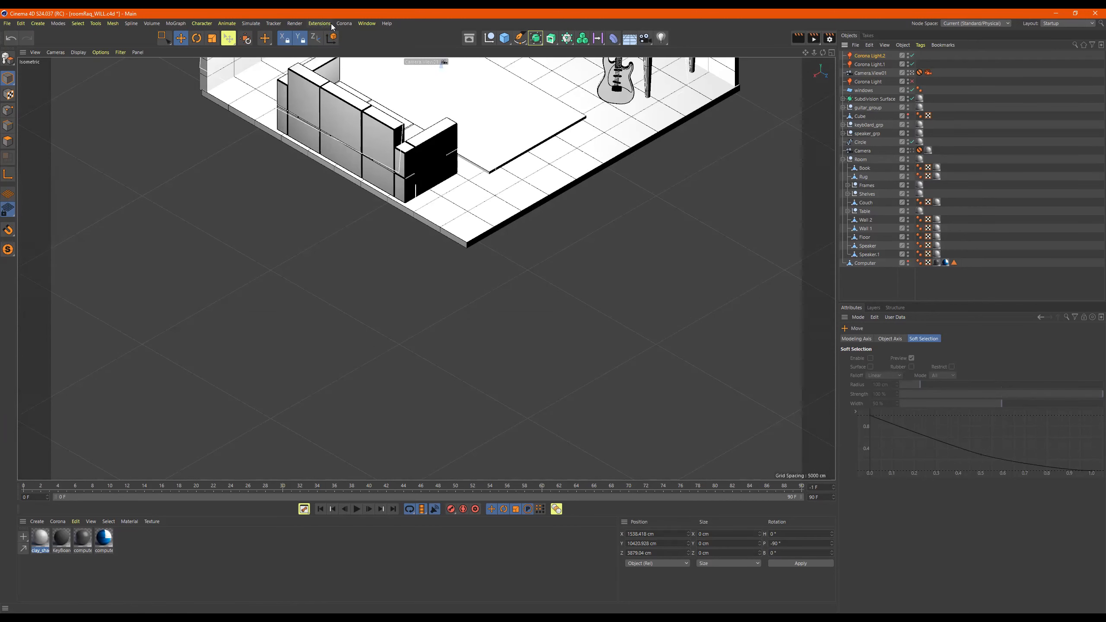
pyautogui.click(344, 23)
pyautogui.click(376, 158)
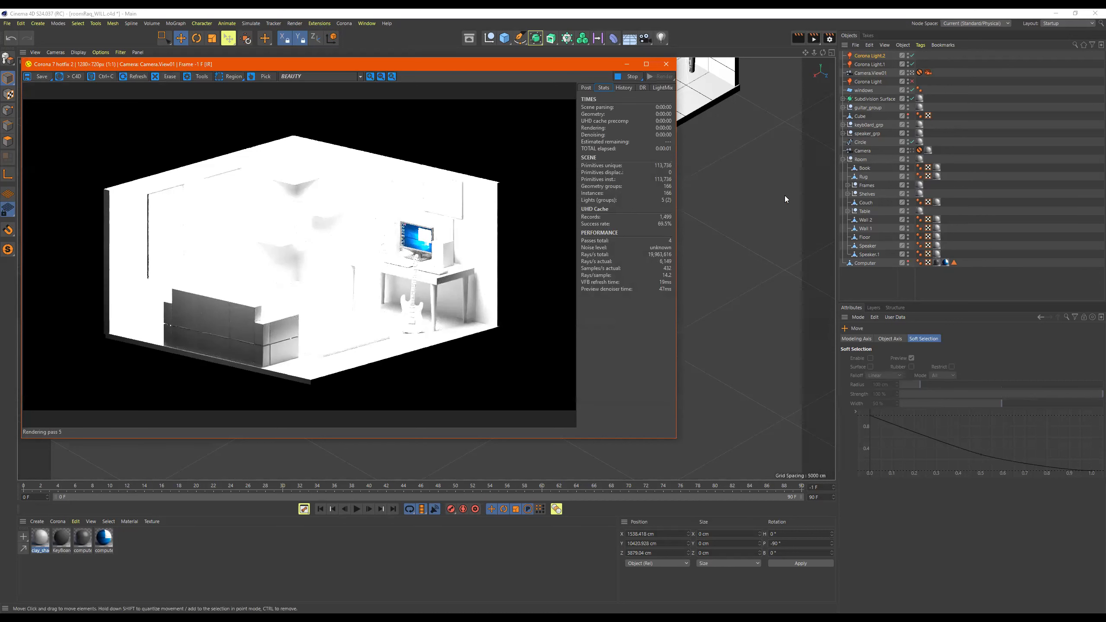
# Place Corona Light directly below Corona Light.1 in the object hierarchy and disable Corona Light.1 for the interactive render
pyautogui.click(871, 57)
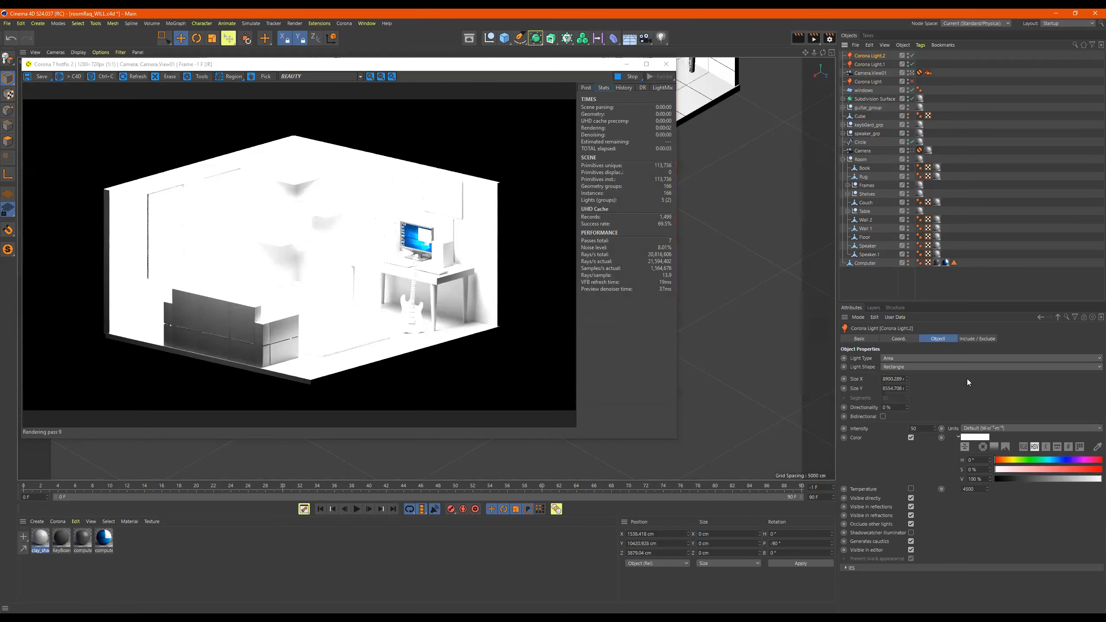
pyautogui.moveTo(867, 83); pyautogui.dragTo(871, 69)
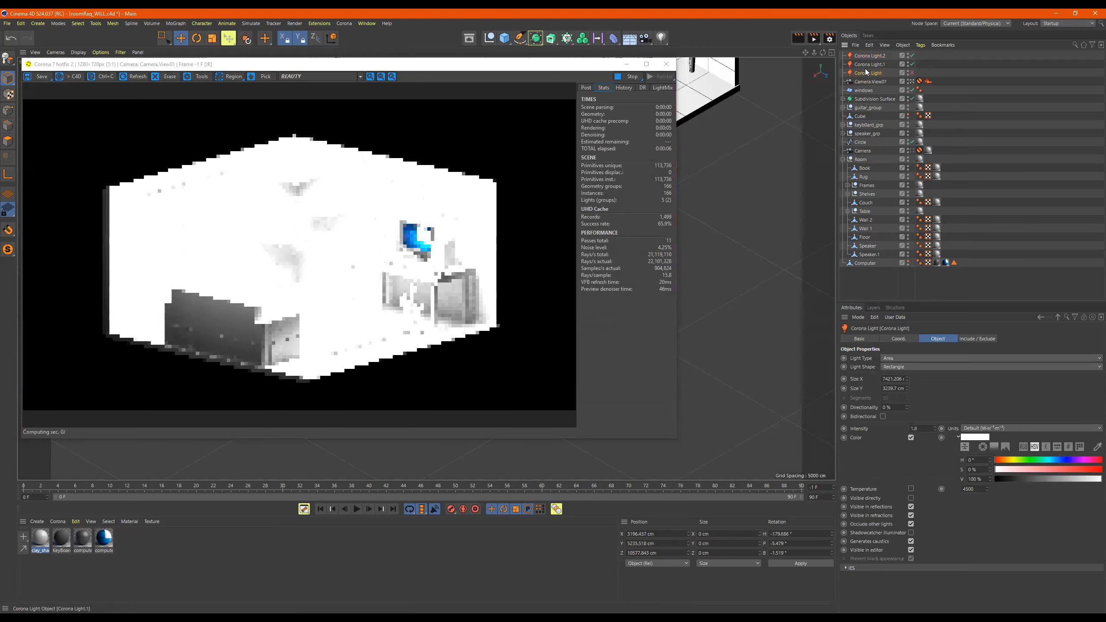
pyautogui.click(911, 64)
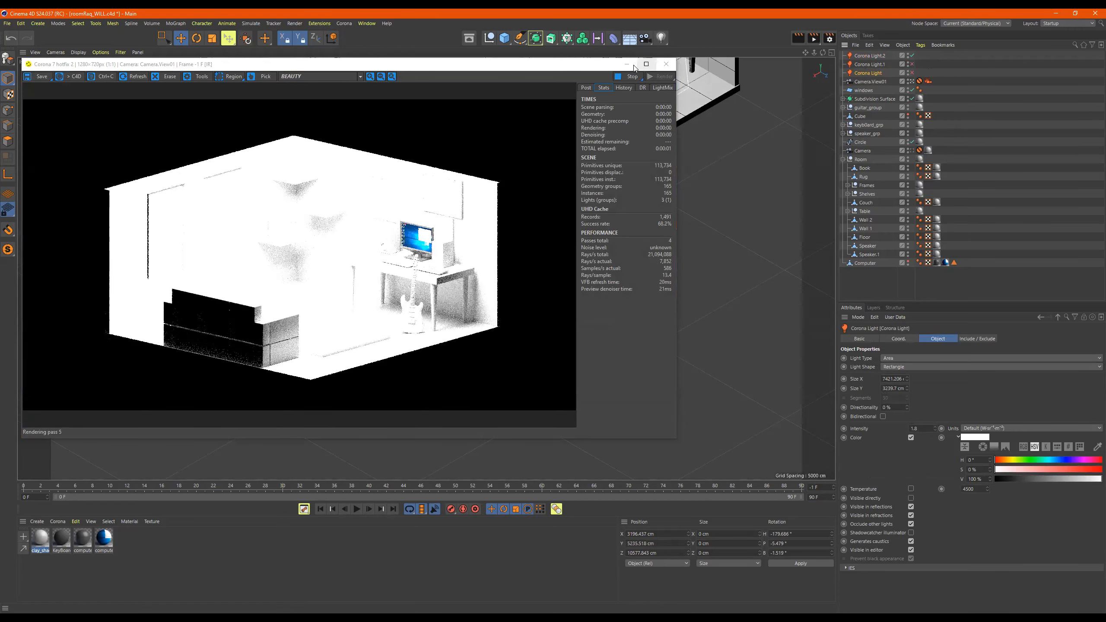
pyautogui.click(661, 80)
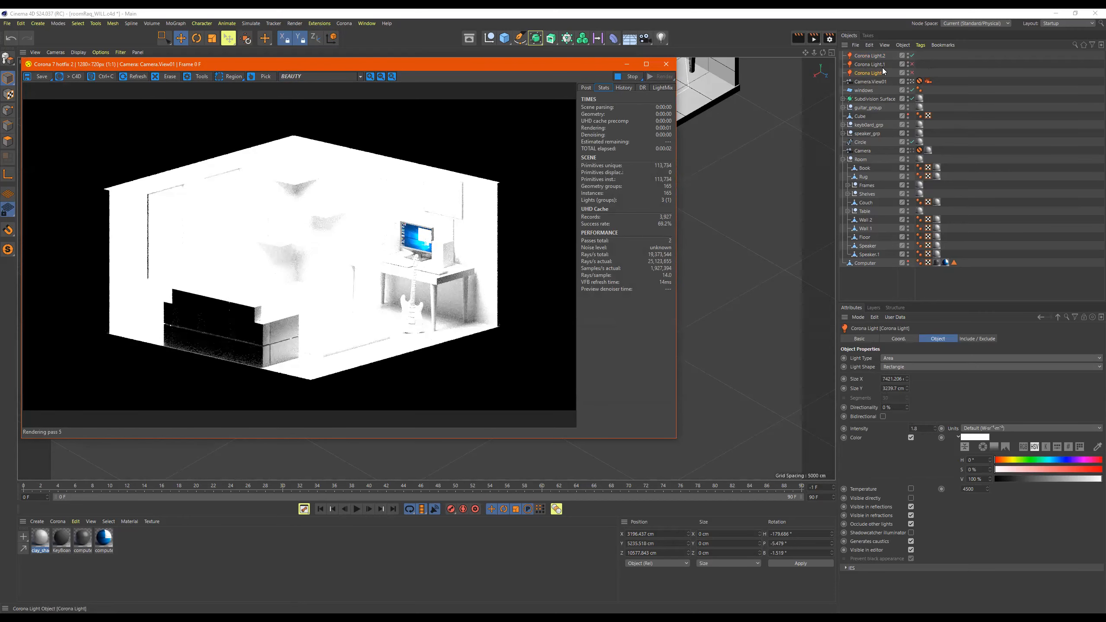
# Set the intensity of the overhead Corona Light.2 to 25
pyautogui.click(869, 57)
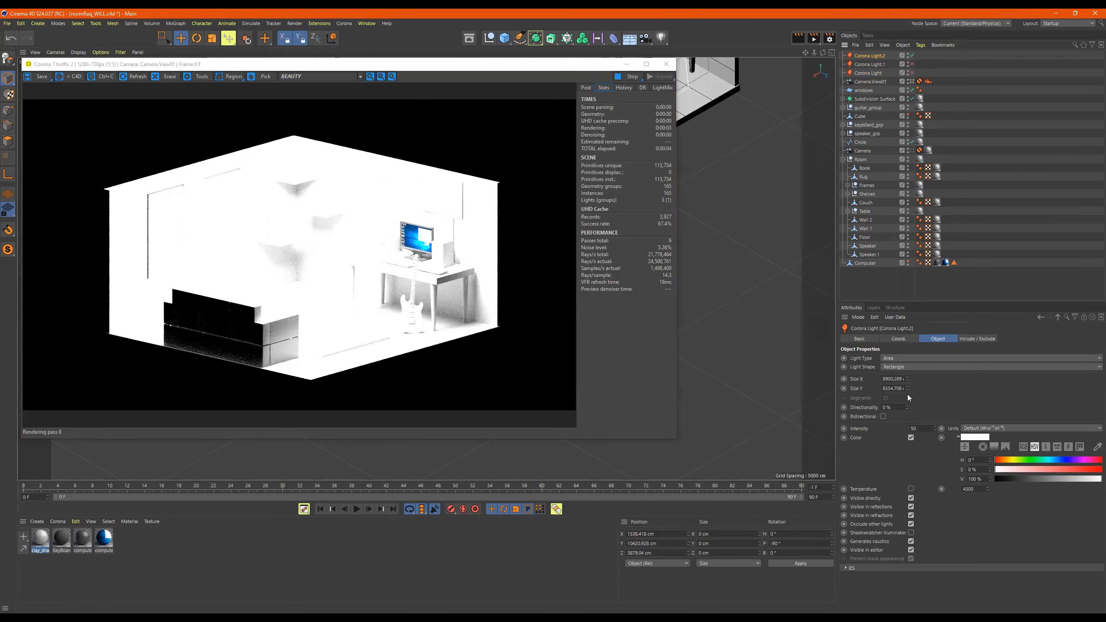
pyautogui.click(926, 429)
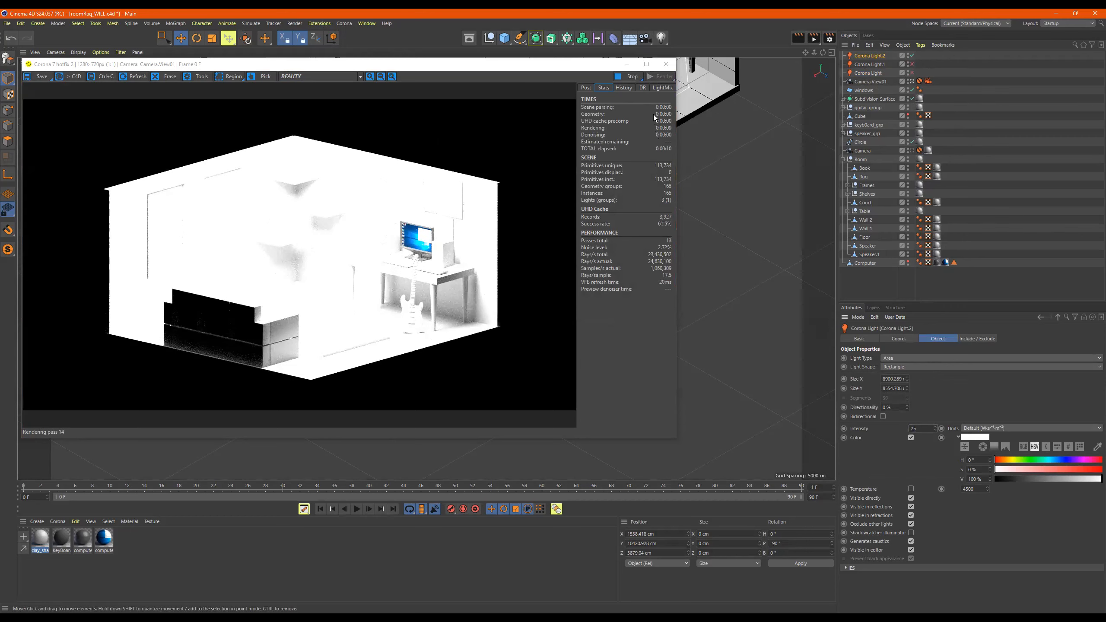
# Set the intensity of the overhead Corona Light.2 to 5 and restart interactive rendering
pyautogui.click(650, 74)
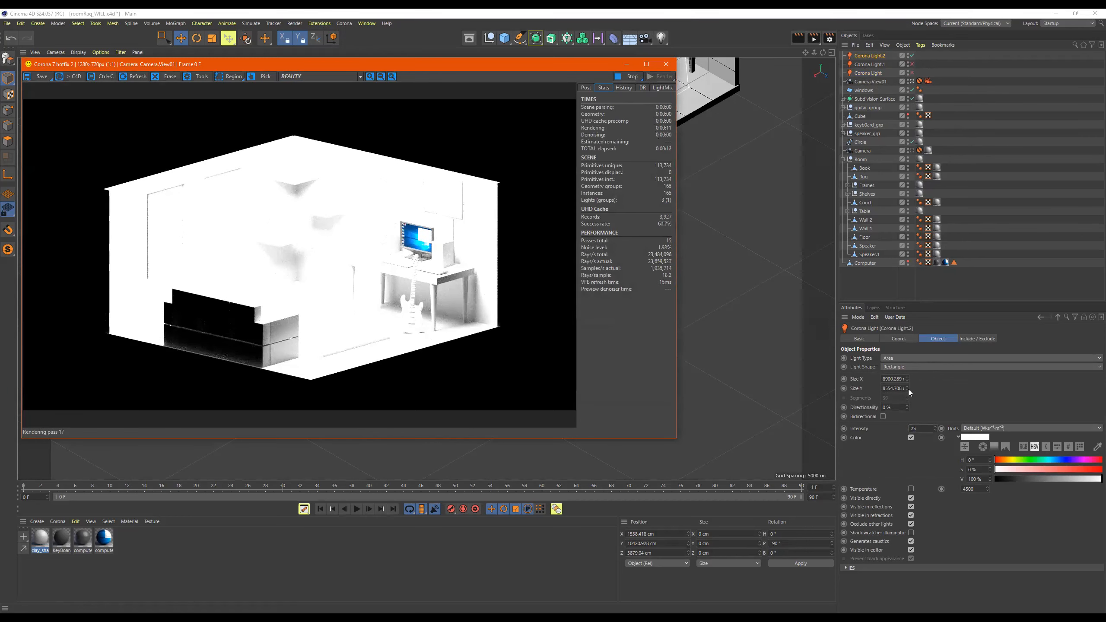
pyautogui.click(927, 429)
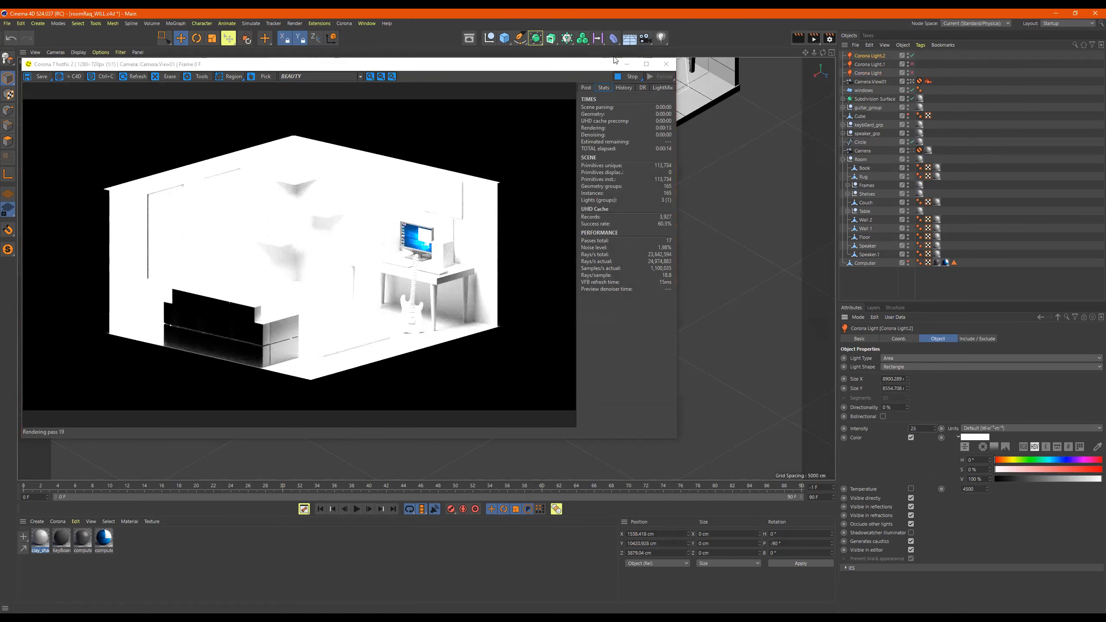
pyautogui.moveTo(918, 429); pyautogui.dragTo(896, 429)
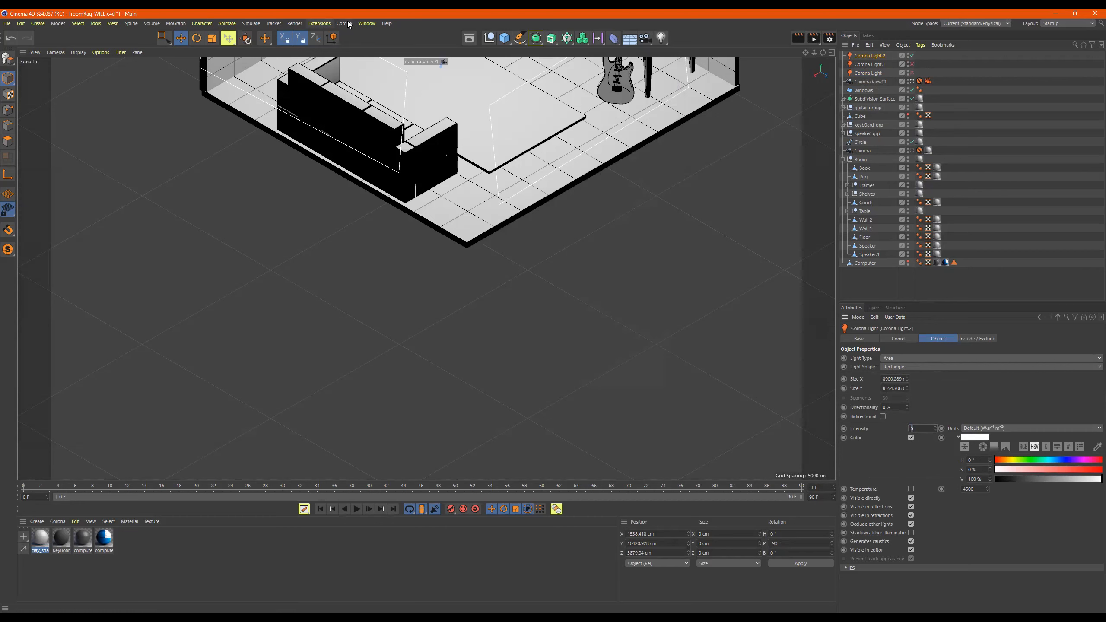
pyautogui.click(344, 23)
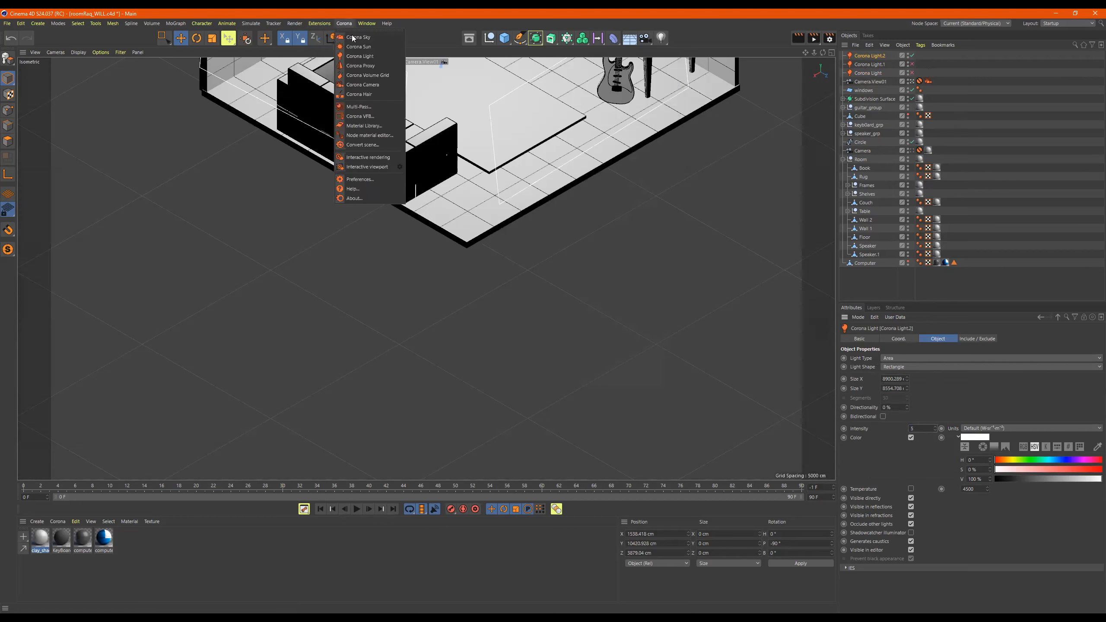
pyautogui.click(368, 156)
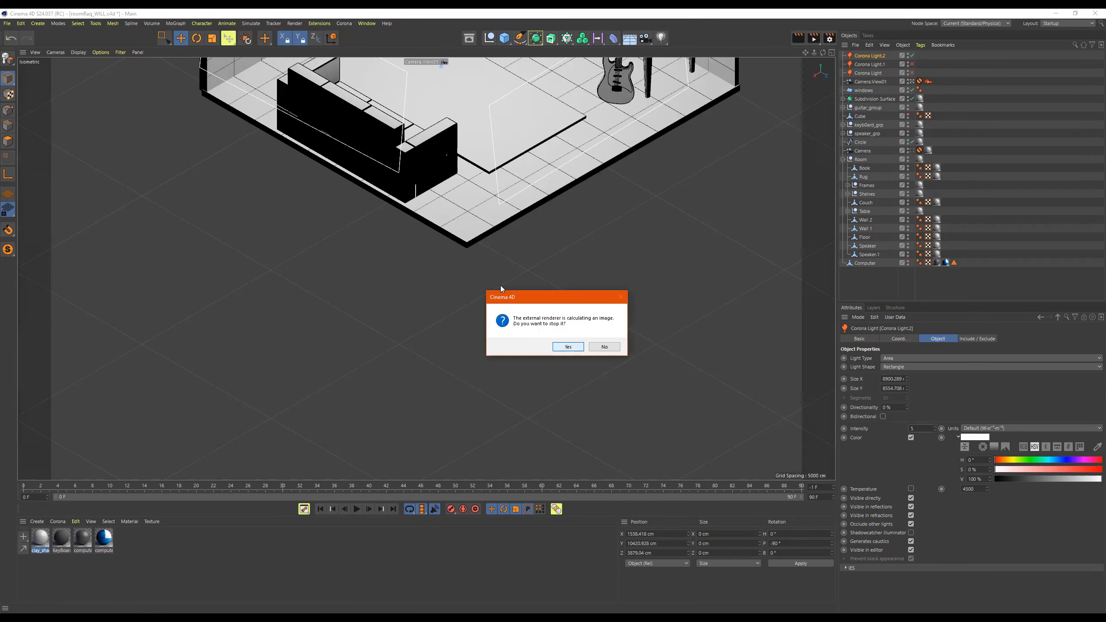
pyautogui.click(567, 347)
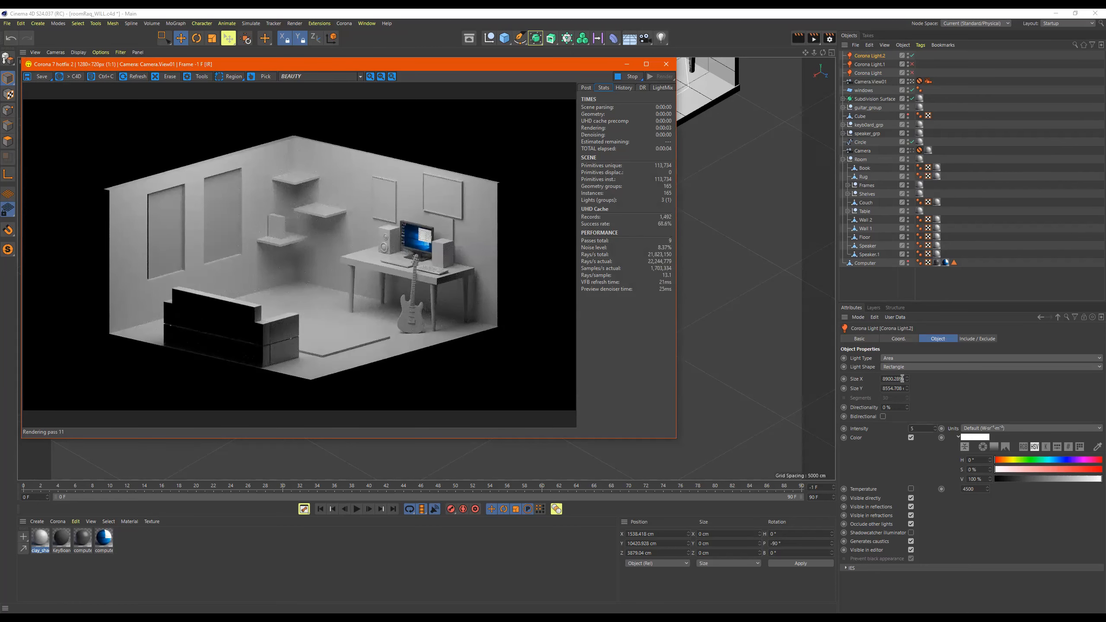
# Try intensity 1 and 3 on the overhead Corona Light.2 in the interactive render
pyautogui.doubleClick(925, 429)
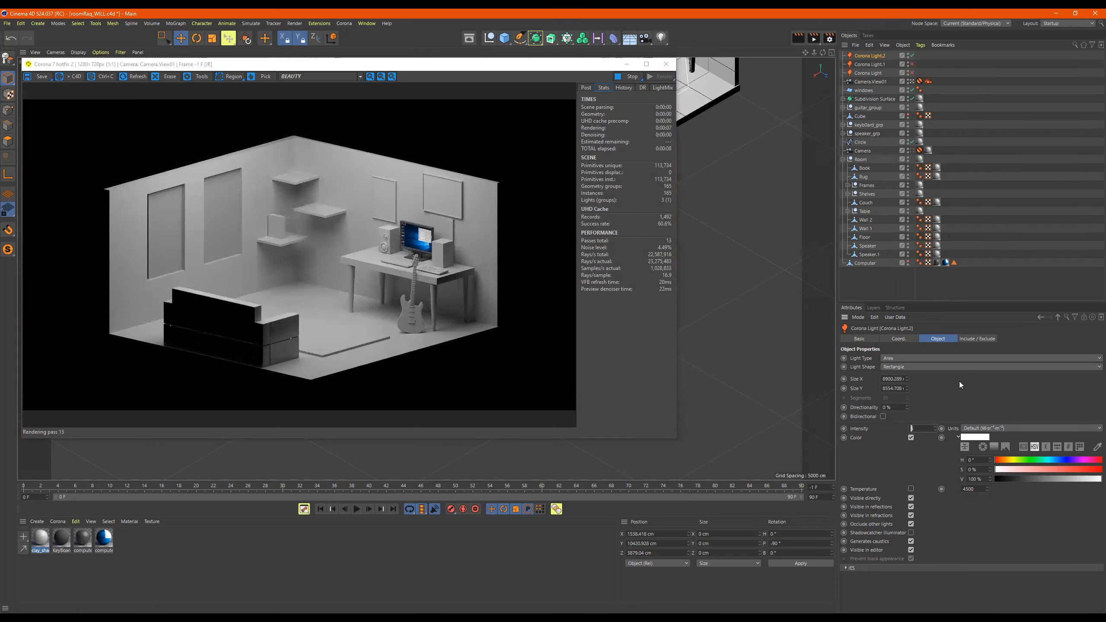
pyautogui.write('1')
pyautogui.press('Return')
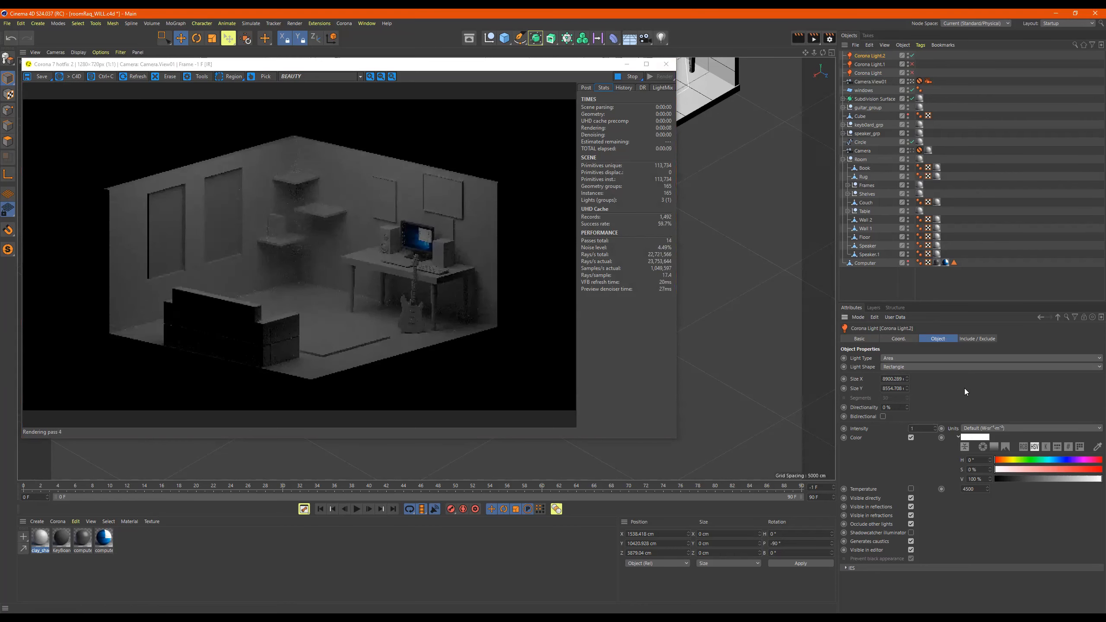
pyautogui.click(924, 428)
pyautogui.write('3')
pyautogui.press('Return')
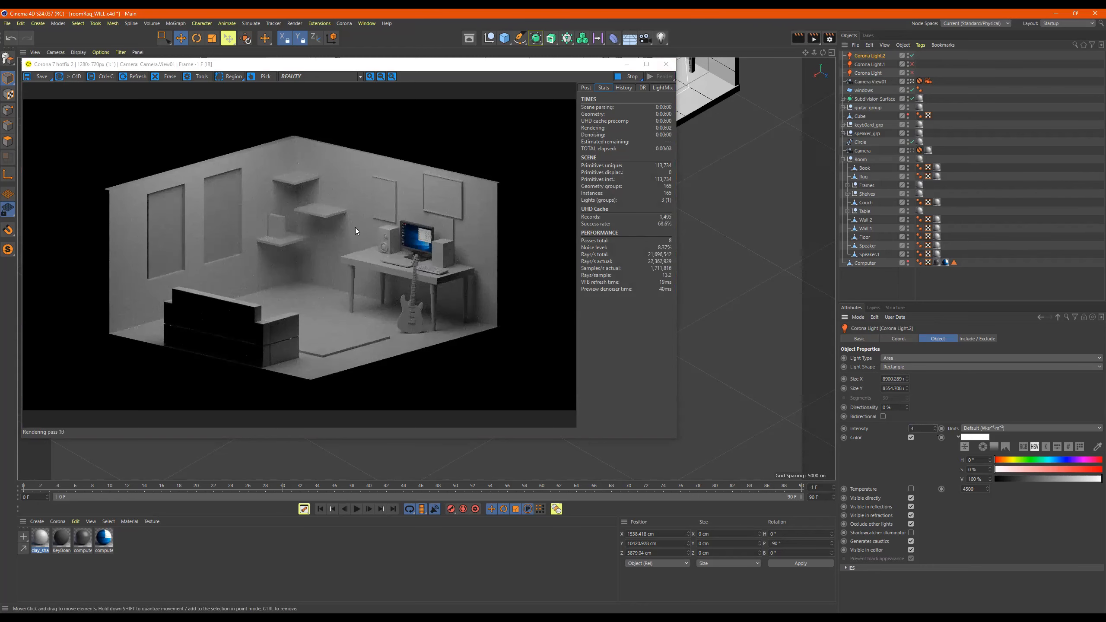
# Inspect the desk and shelves in the render, and try an intensity of 10 on the overhead light
pyautogui.scroll(3, 375, 221)
pyautogui.scroll(-3, 375, 223)
pyautogui.scroll(1, 373, 222)
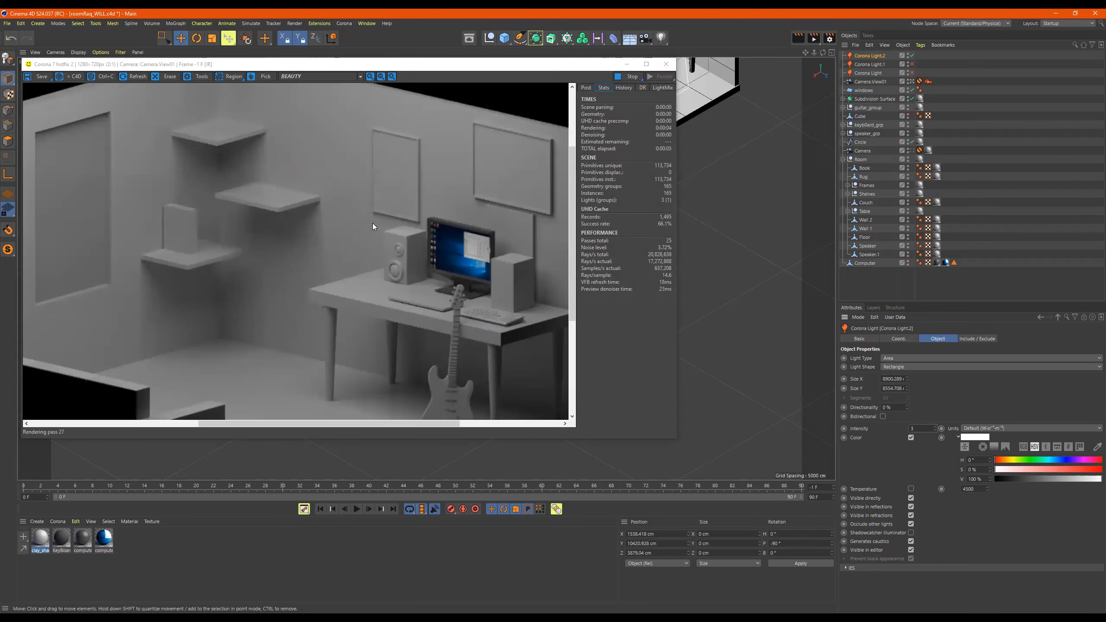
pyautogui.scroll(-1, 437, 292)
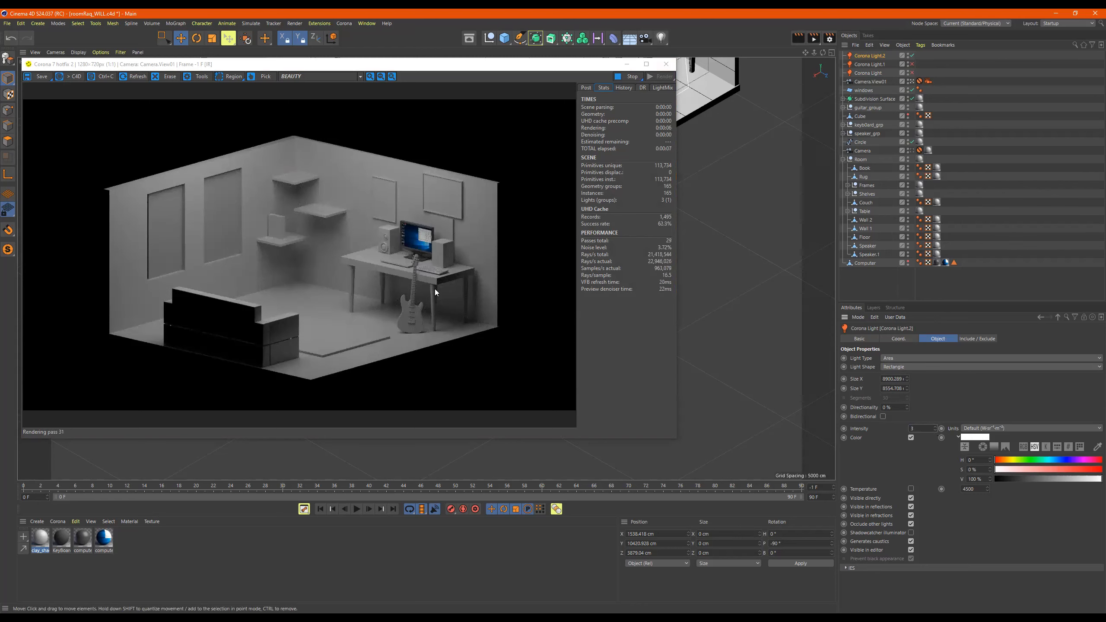
pyautogui.scroll(1, 434, 290)
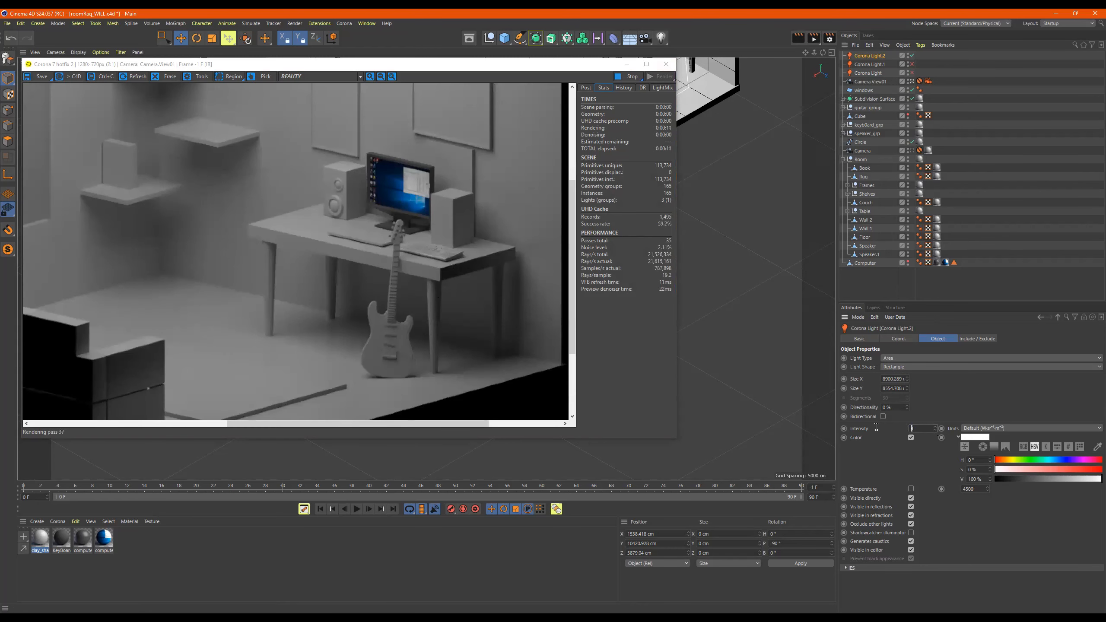
pyautogui.write('10')
pyautogui.press('Return')
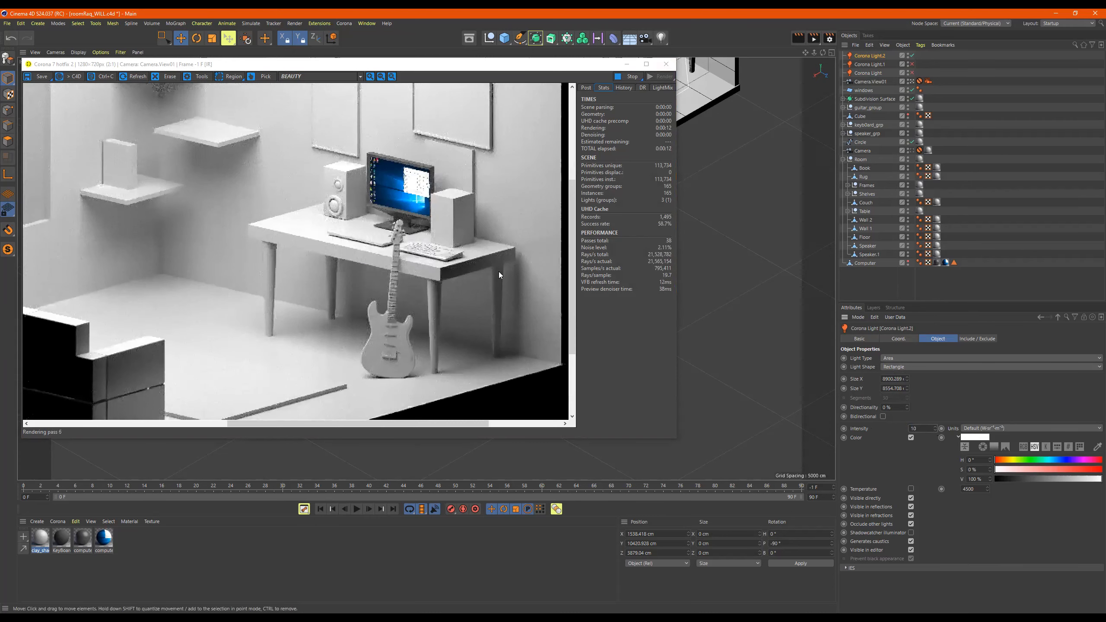
# Check the brighter render around the desk and whole room, and set the overhead light's intensity to 4
pyautogui.doubleClick(354, 242)
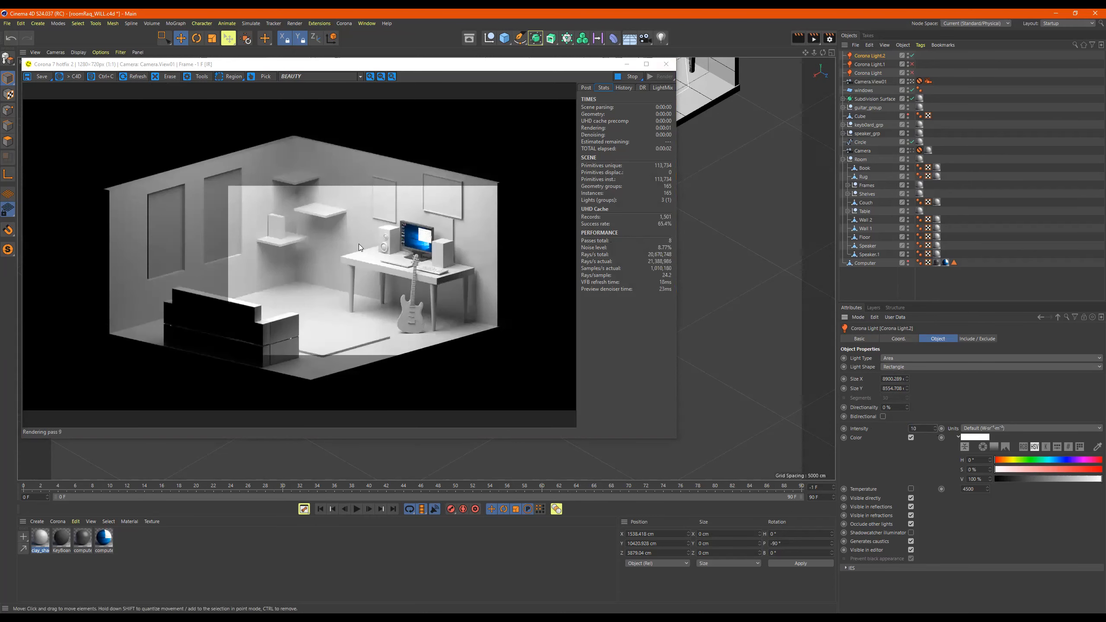
pyautogui.doubleClick(359, 244)
pyautogui.doubleClick(360, 246)
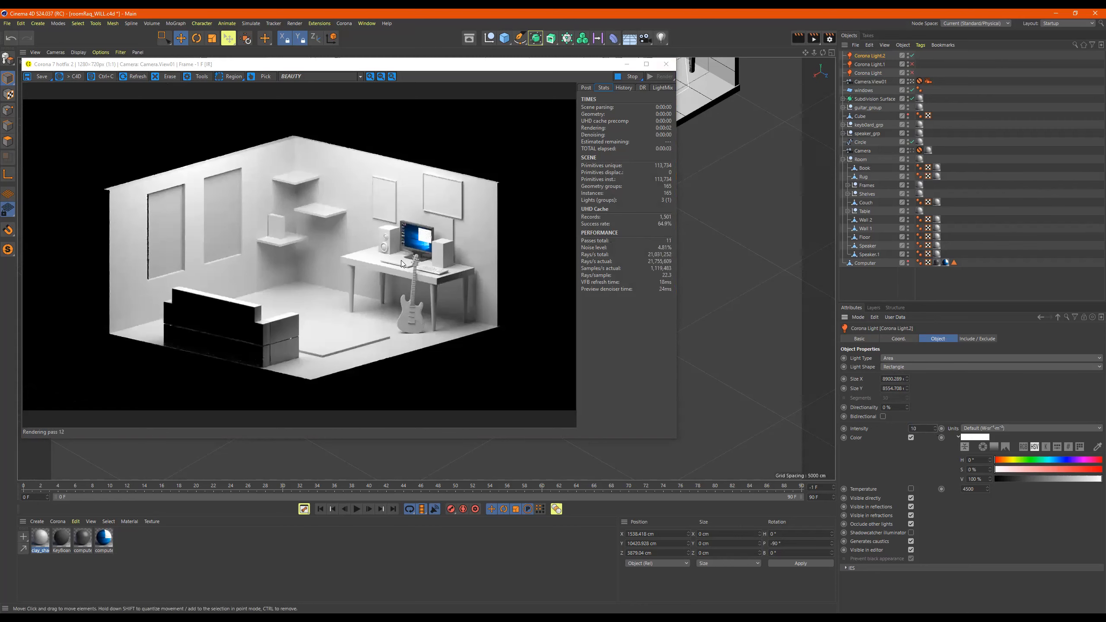
pyautogui.doubleClick(390, 235)
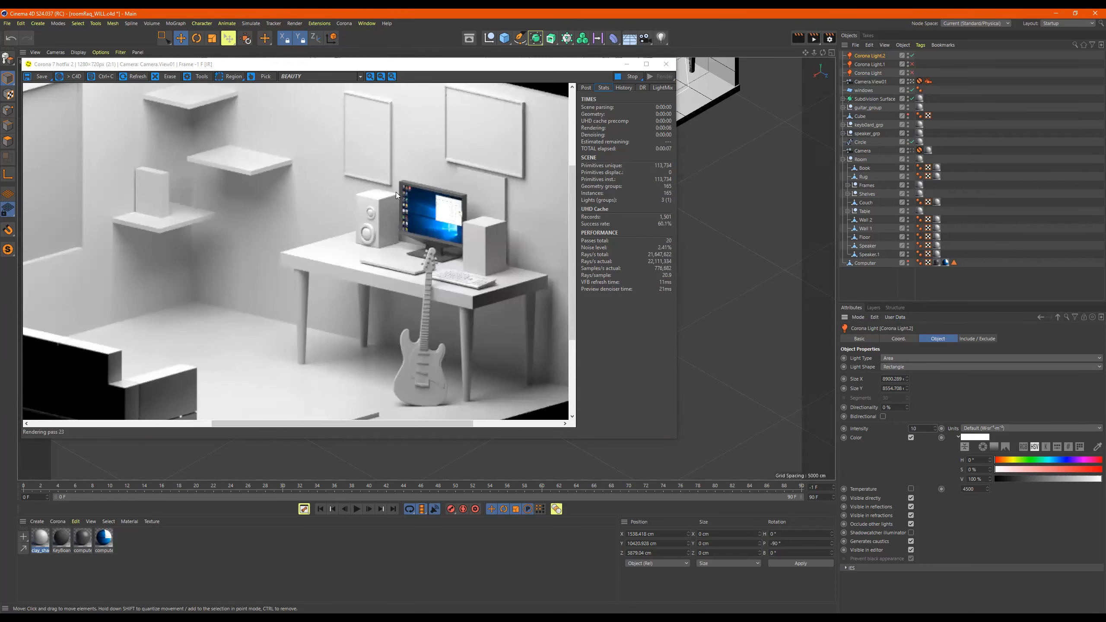
pyautogui.moveTo(388, 241); pyautogui.dragTo(400, 262)
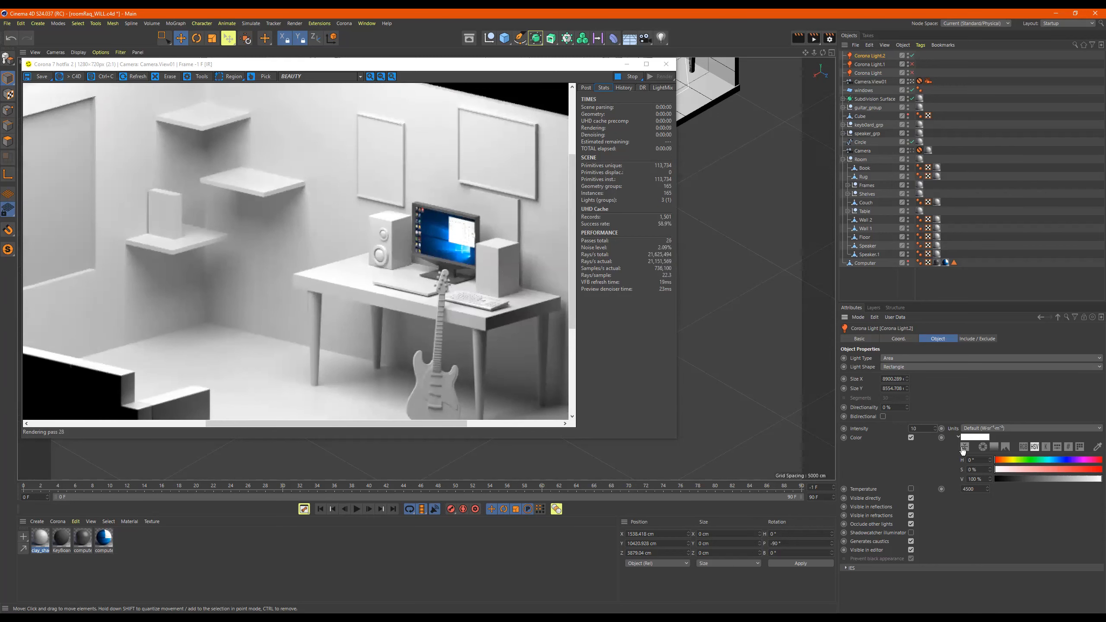
pyautogui.scroll(-1, 400, 262)
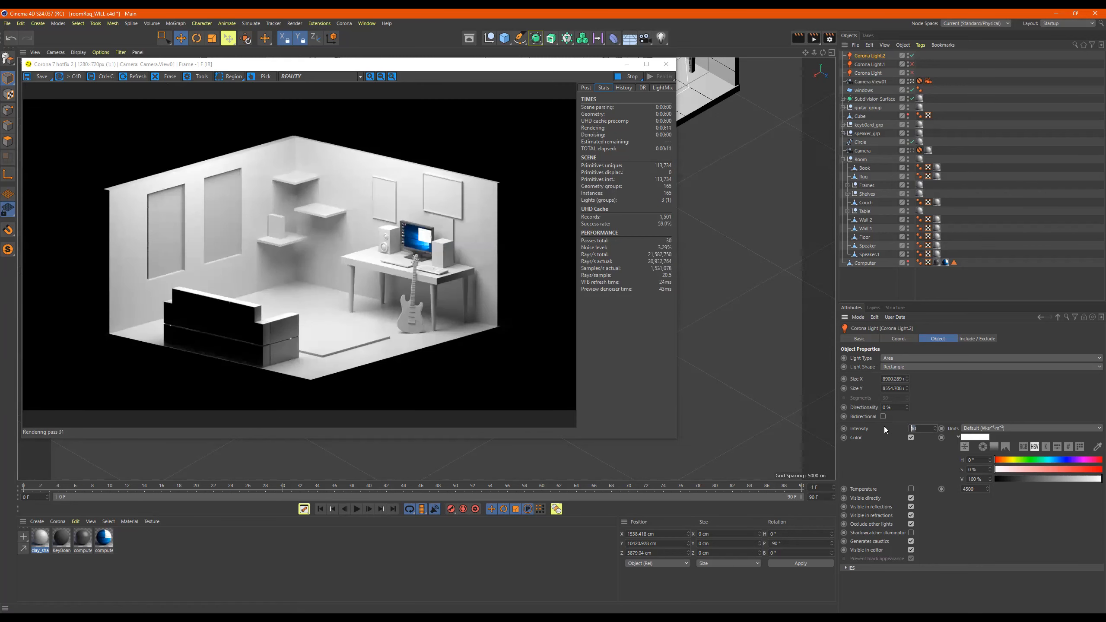
pyautogui.write('4')
pyautogui.press('Return')
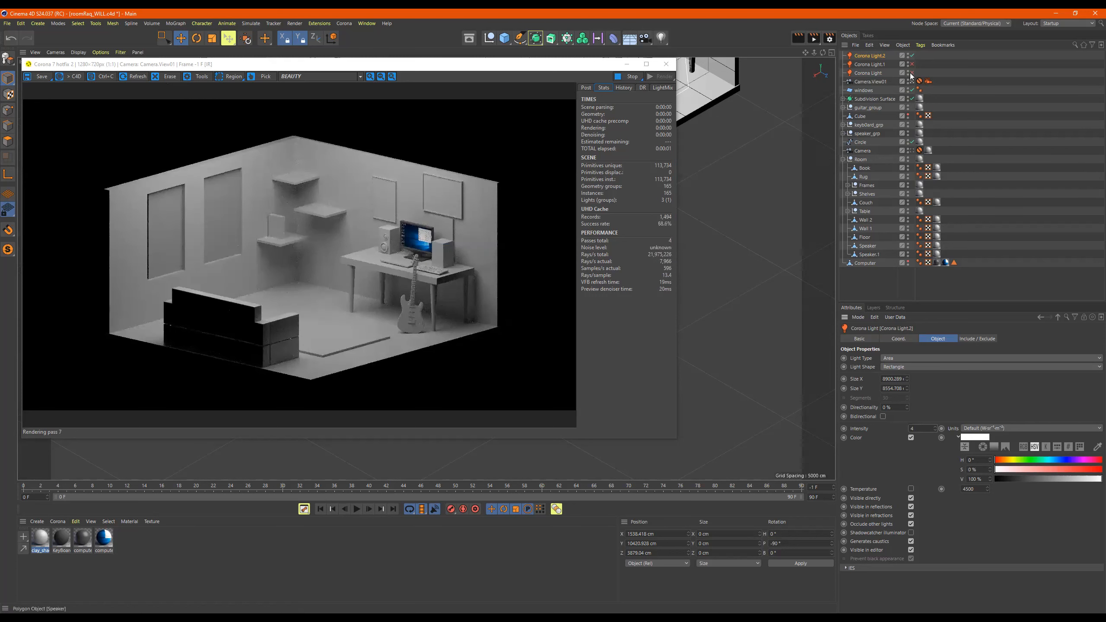
# Temporarily enable Corona Light.1 and Corona Light to check the combined lighting, and disable both again
pyautogui.click(909, 70)
pyautogui.click(911, 65)
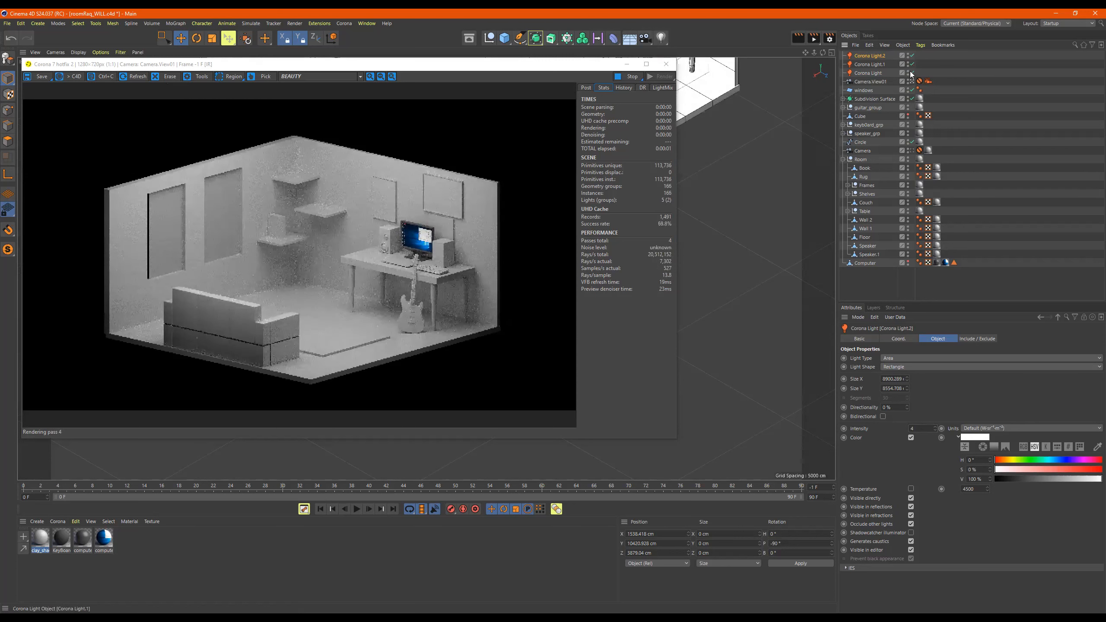
pyautogui.click(912, 73)
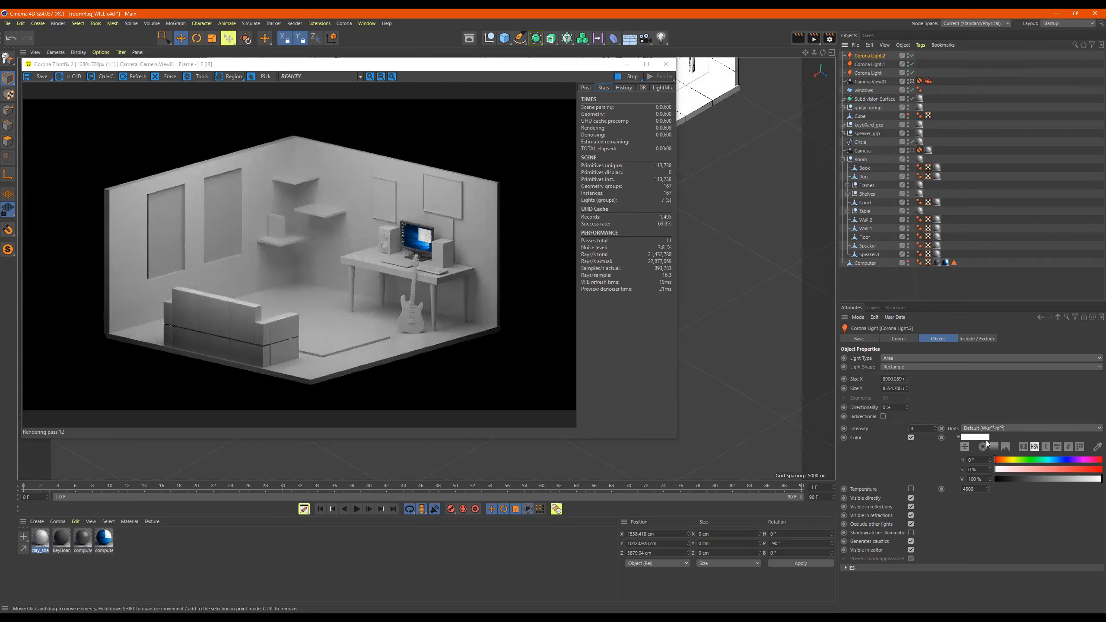
pyautogui.click(912, 72)
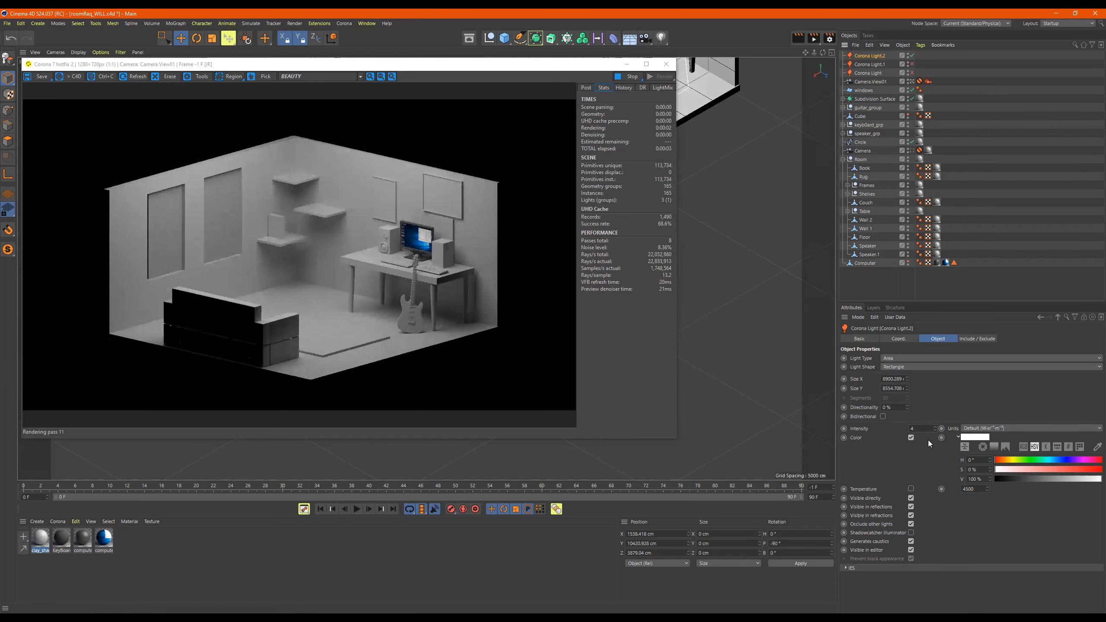
# Switch the overhead Corona Light.2 from color to temperature and try warm values of about 1200 and 3710
pyautogui.click(911, 489)
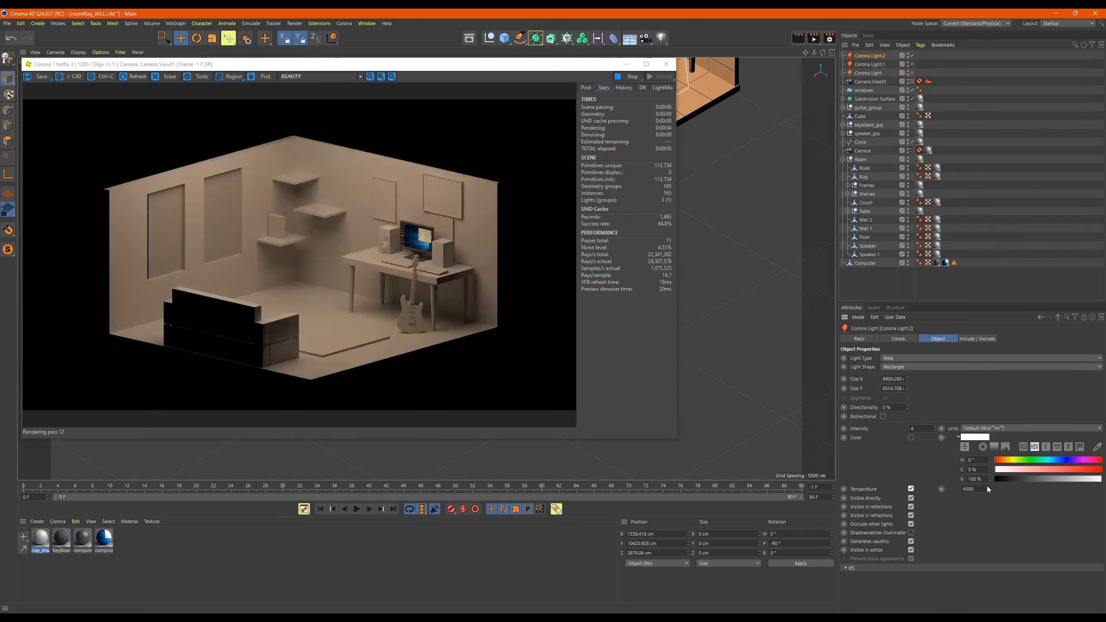
pyautogui.moveTo(987, 489); pyautogui.dragTo(986, 476)
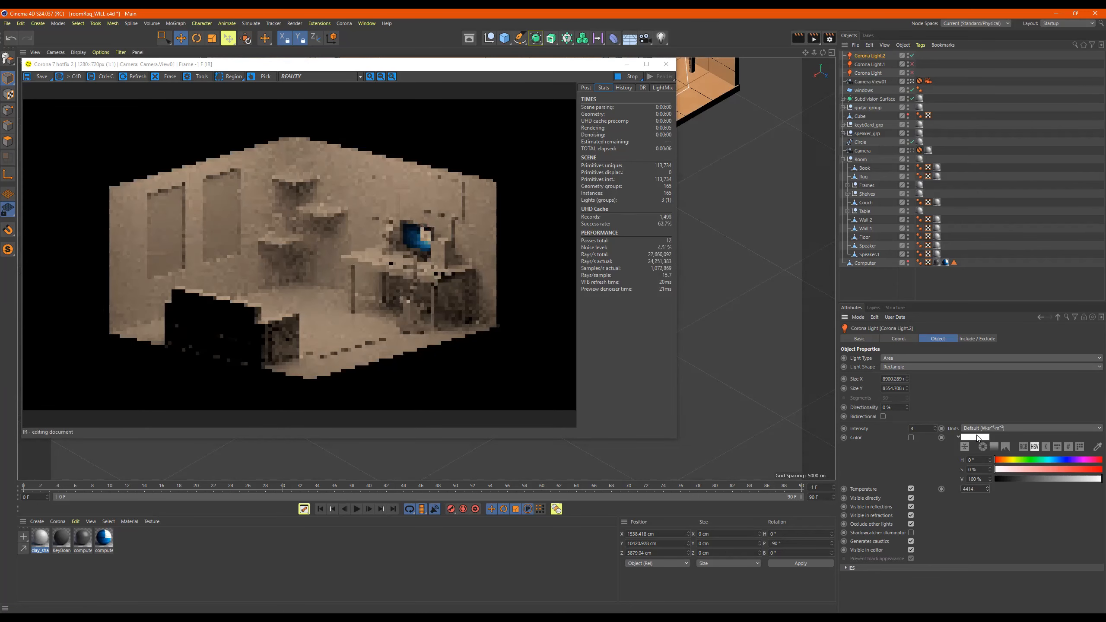
pyautogui.moveTo(987, 489); pyautogui.dragTo(987, 495)
pyautogui.moveTo(987, 489); pyautogui.dragTo(987, 508)
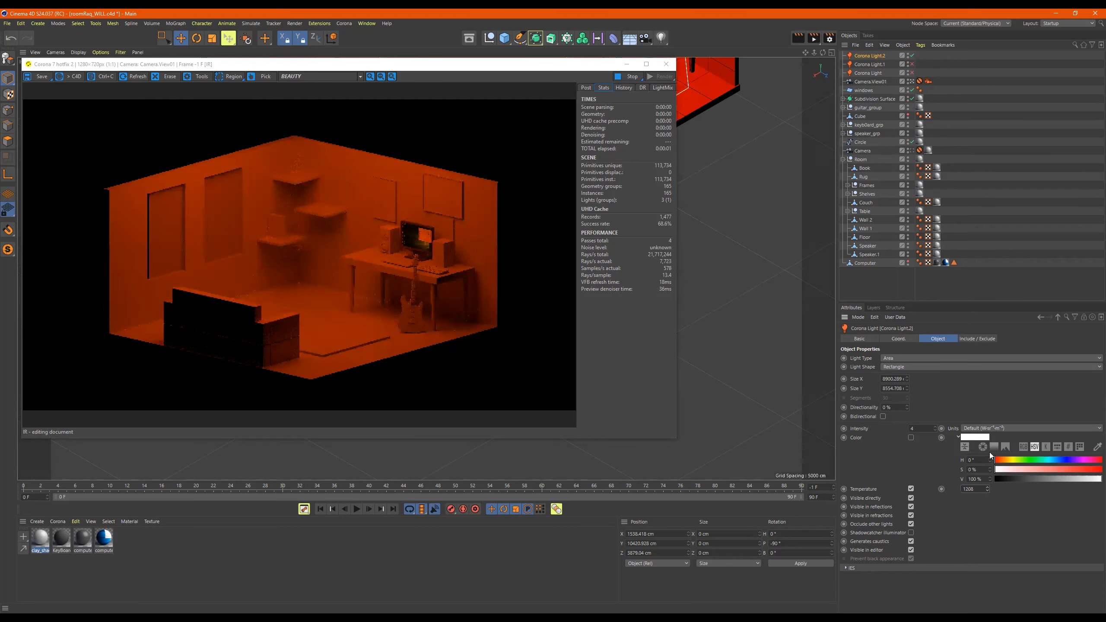
pyautogui.moveTo(988, 491); pyautogui.dragTo(1022, 563)
pyautogui.moveTo(987, 489); pyautogui.dragTo(987, 484)
pyautogui.moveTo(999, 530); pyautogui.dragTo(991, 488)
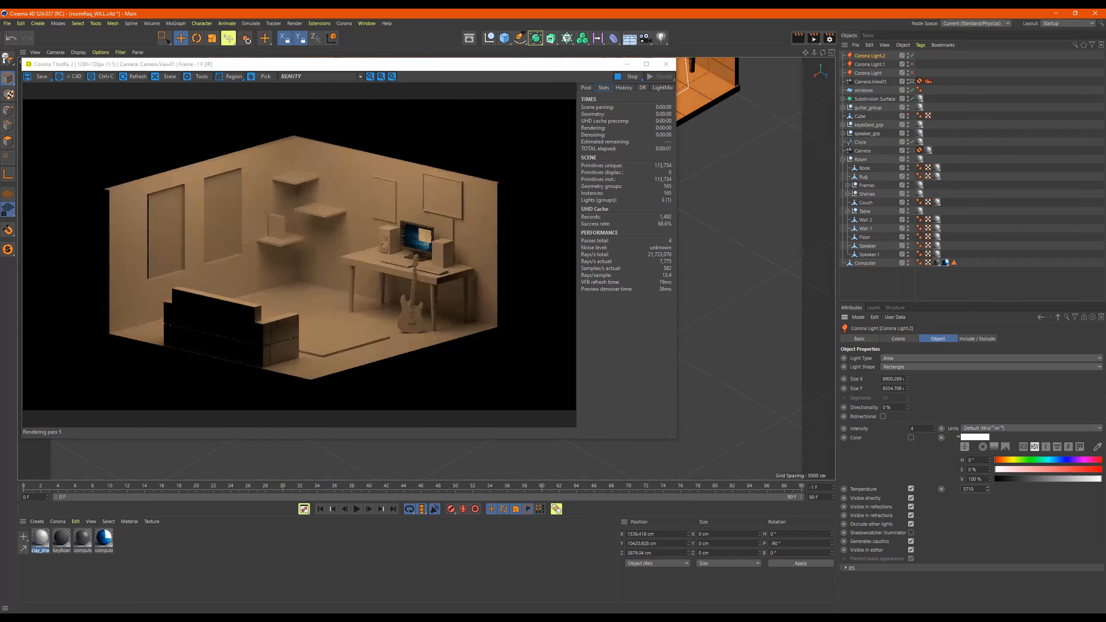
# Try cooler temperatures on the overhead light, from 7427 through 8384 up to about 9000
pyautogui.moveTo(987, 488); pyautogui.dragTo(987, 491)
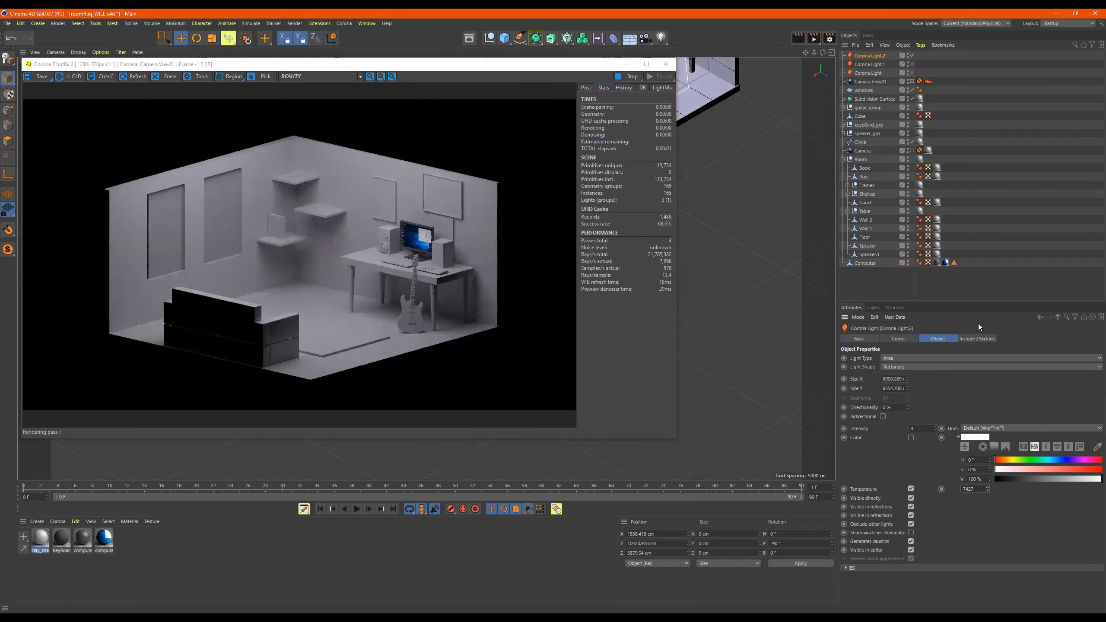
pyautogui.click(986, 488)
pyautogui.moveTo(987, 488); pyautogui.dragTo(988, 519)
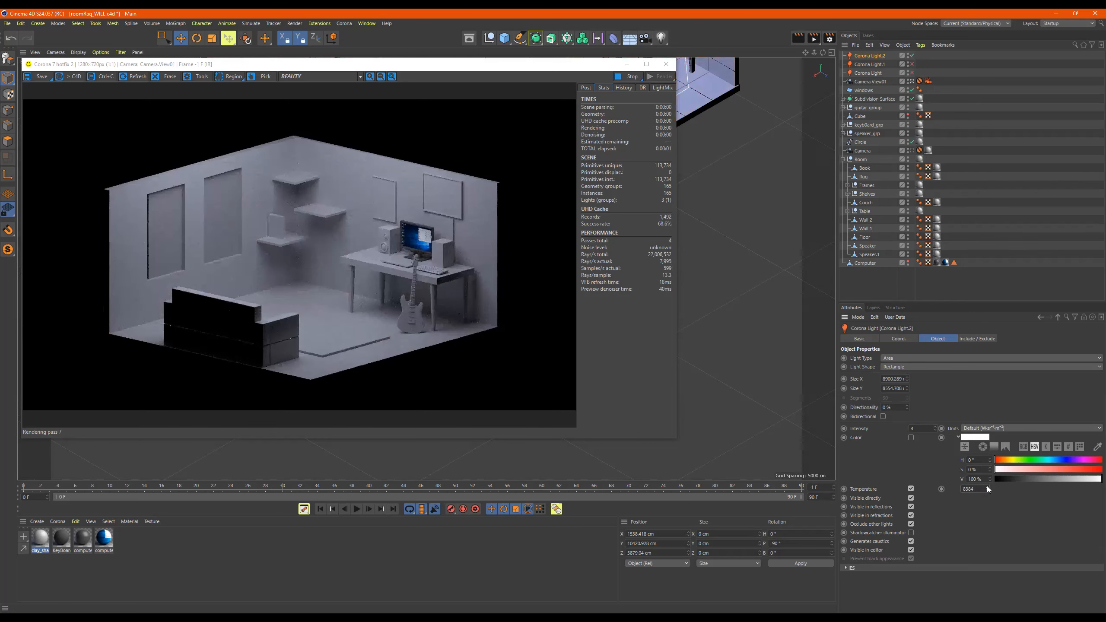
pyautogui.moveTo(987, 488); pyautogui.dragTo(975, 567)
pyautogui.moveTo(988, 490); pyautogui.dragTo(987, 479)
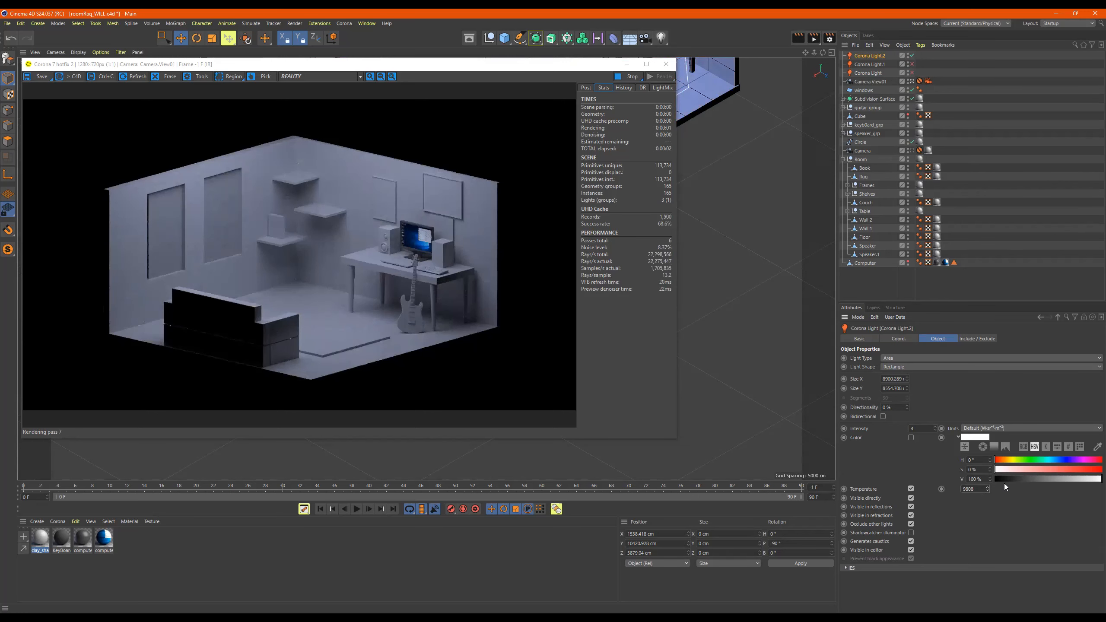
# Set the overhead Corona Light.2 to a temperature of about 9428 and an intensity of 3
pyautogui.click(987, 487)
pyautogui.moveTo(986, 488); pyautogui.dragTo(987, 485)
pyautogui.click(988, 491)
pyautogui.press('BackSpace')
pyautogui.write('3')
pyautogui.press('Return')
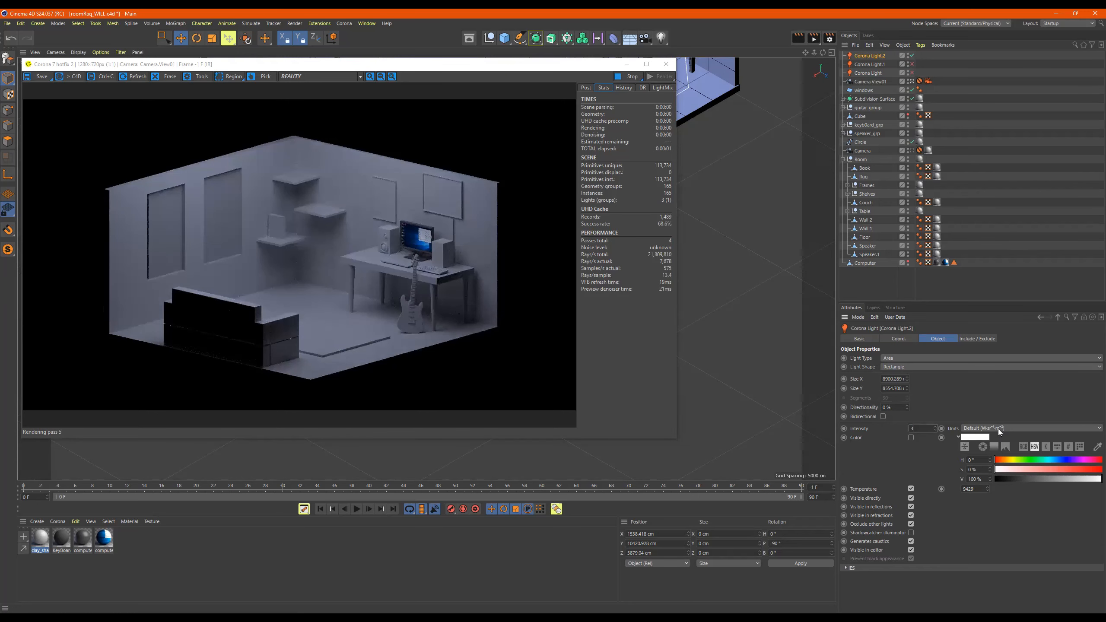
# Re-enable Corona Light and Corona Light.1, and give Corona Light.1 a warm temperature of about 3833
pyautogui.click(911, 73)
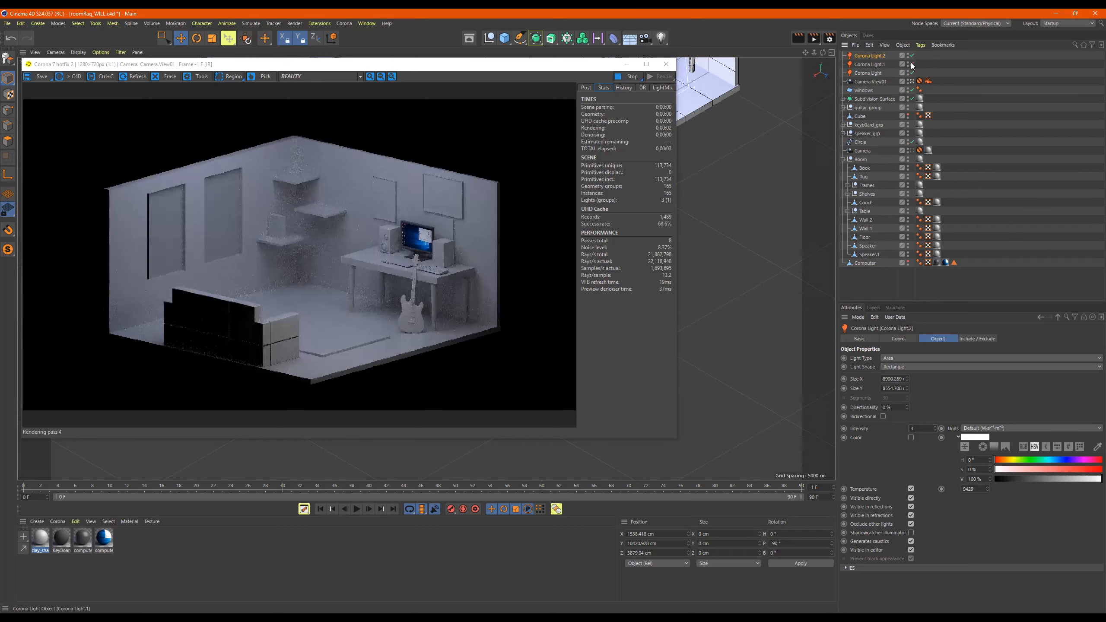
pyautogui.click(911, 64)
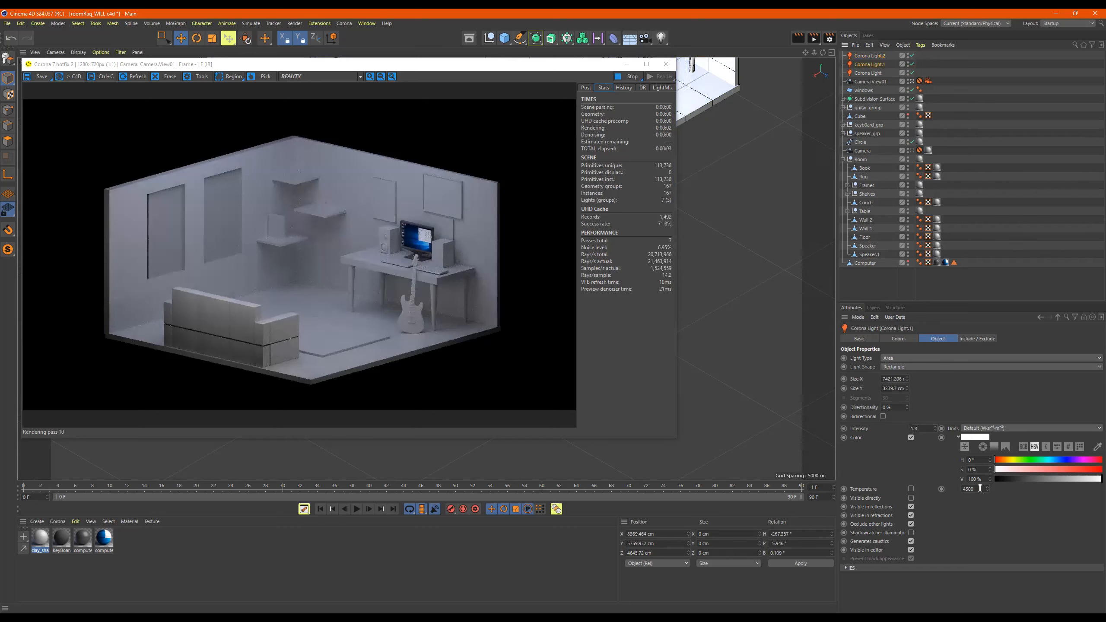
pyautogui.moveTo(987, 488); pyautogui.dragTo(988, 505)
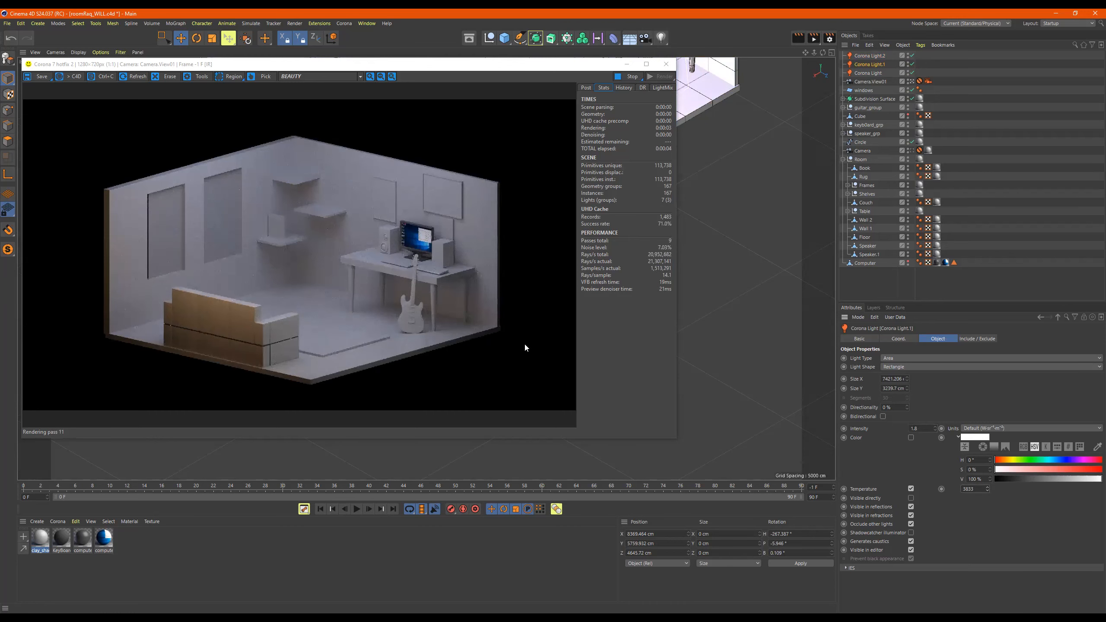
pyautogui.click(987, 487)
pyautogui.moveTo(967, 438); pyautogui.dragTo(871, 434)
# Switch Corona Light from color to temperature and lower it to about 1963 for a warm orange tint
pyautogui.click(884, 72)
pyautogui.click(911, 489)
pyautogui.click(911, 437)
pyautogui.moveTo(988, 489); pyautogui.dragTo(988, 554)
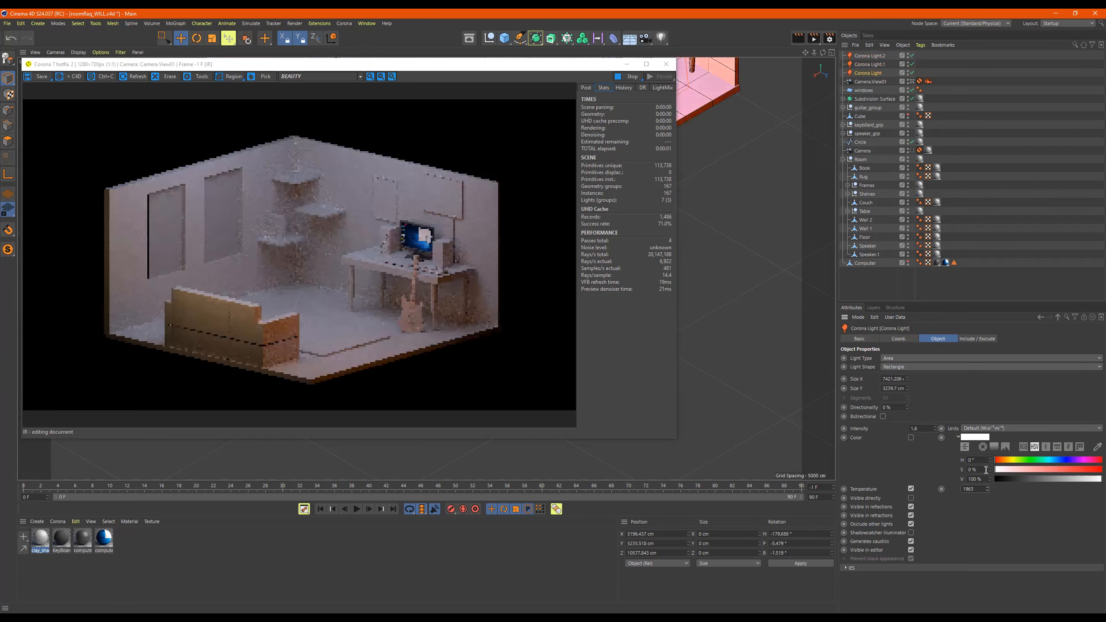
pyautogui.click(400, 292)
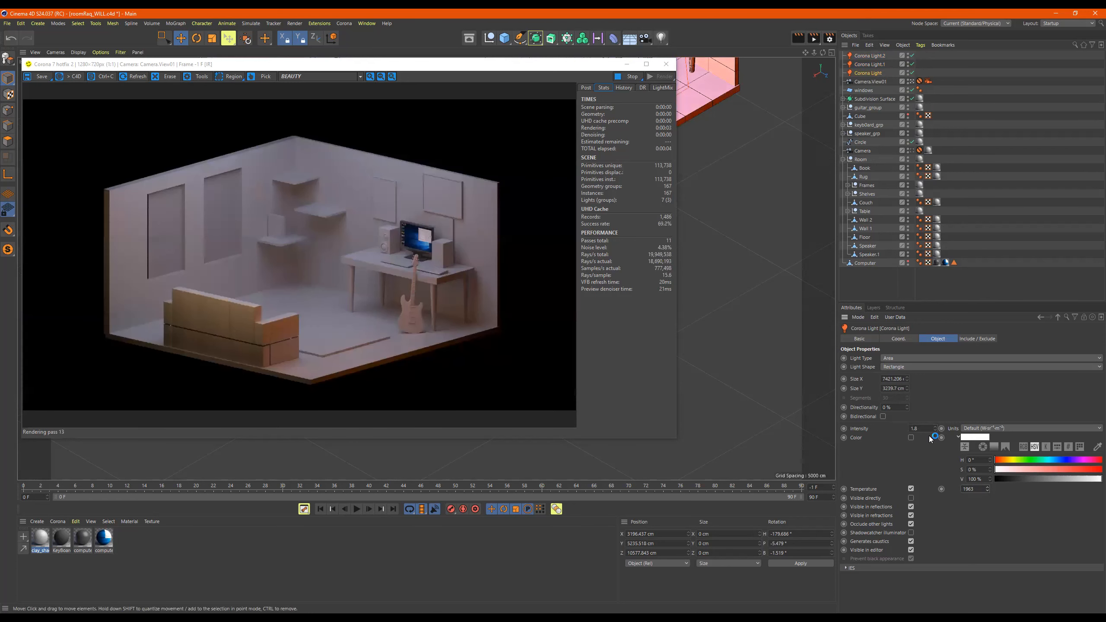
# Lower Corona Light's temperature to 1888, then switch the light from temperature back to its plain white color
pyautogui.click(987, 490)
pyautogui.moveTo(987, 489); pyautogui.dragTo(932, 464)
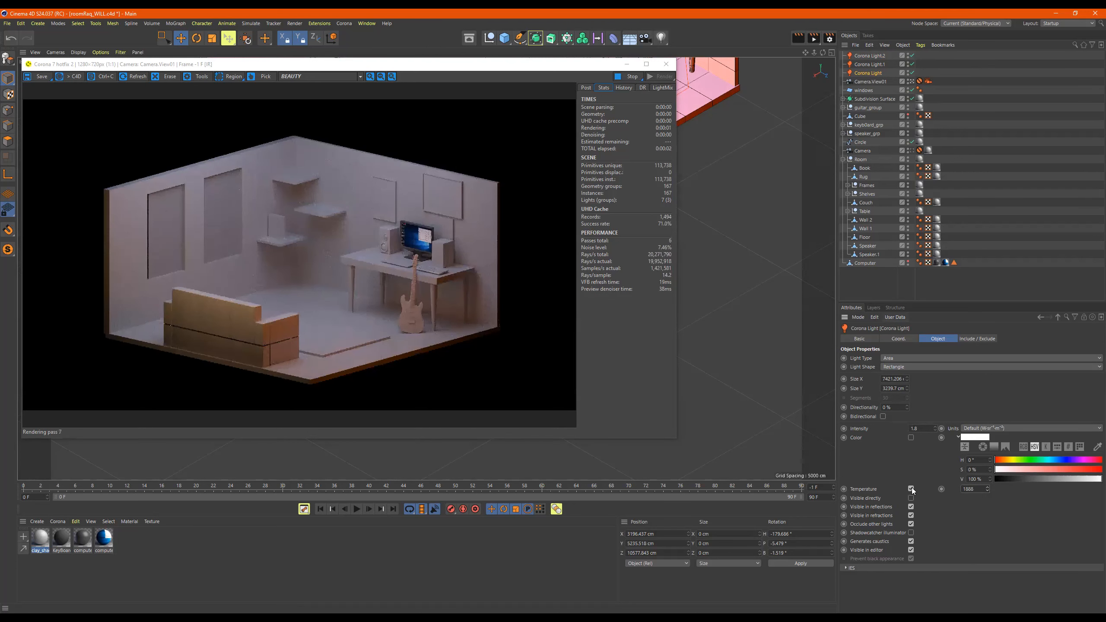
pyautogui.click(974, 438)
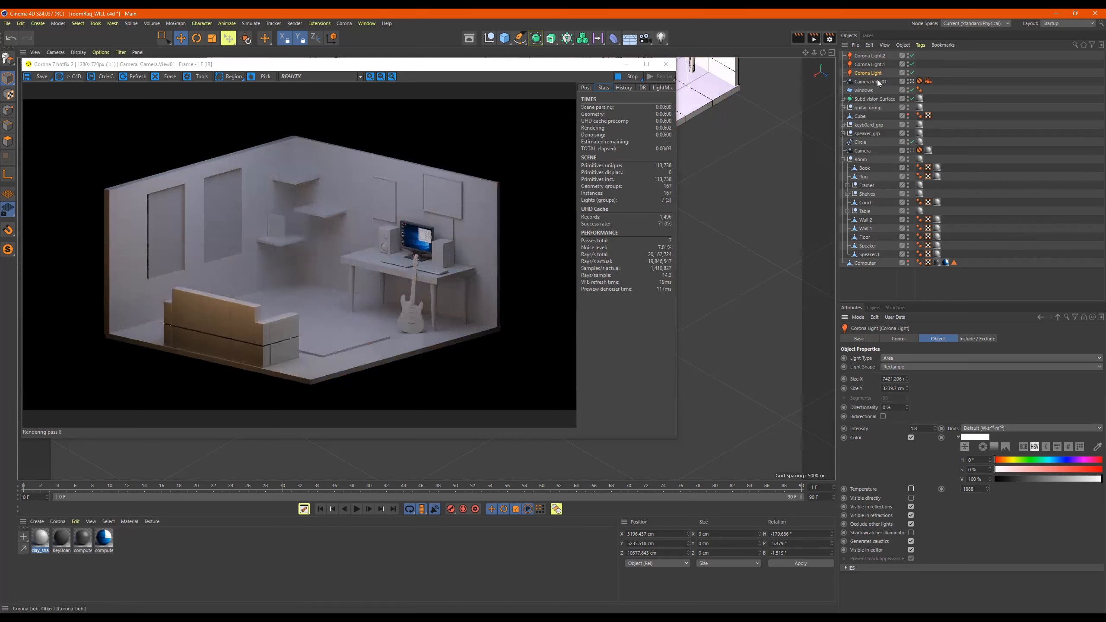
# Duplicate Corona Light and rename the copy Corona Light.G
pyautogui.keyDown('ctrl'); pyautogui.moveTo(874, 73); pyautogui.dragTo(877, 80); pyautogui.keyUp('ctrl')
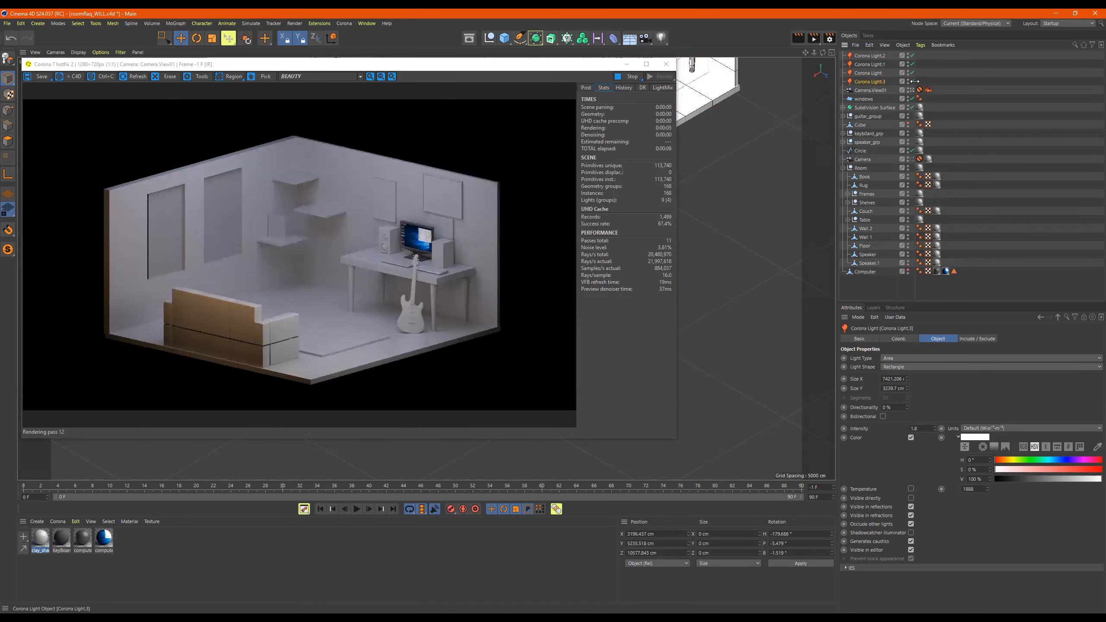
pyautogui.doubleClick(871, 82)
pyautogui.press('BackSpace')
pyautogui.press('BackSpace')
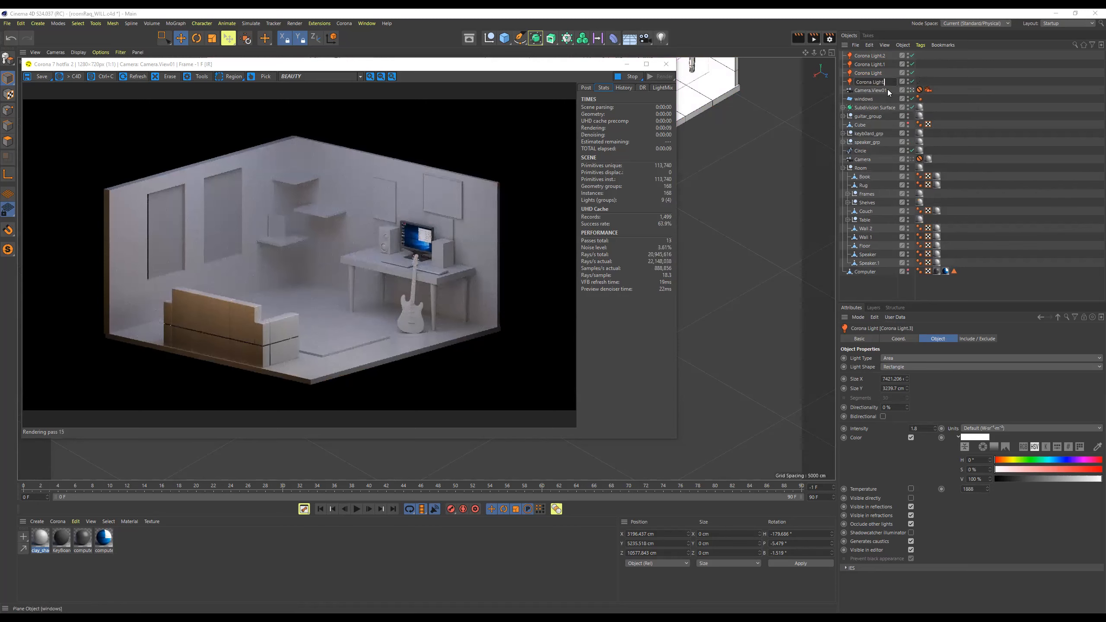
pyautogui.write('.G')
pyautogui.press('Tab')
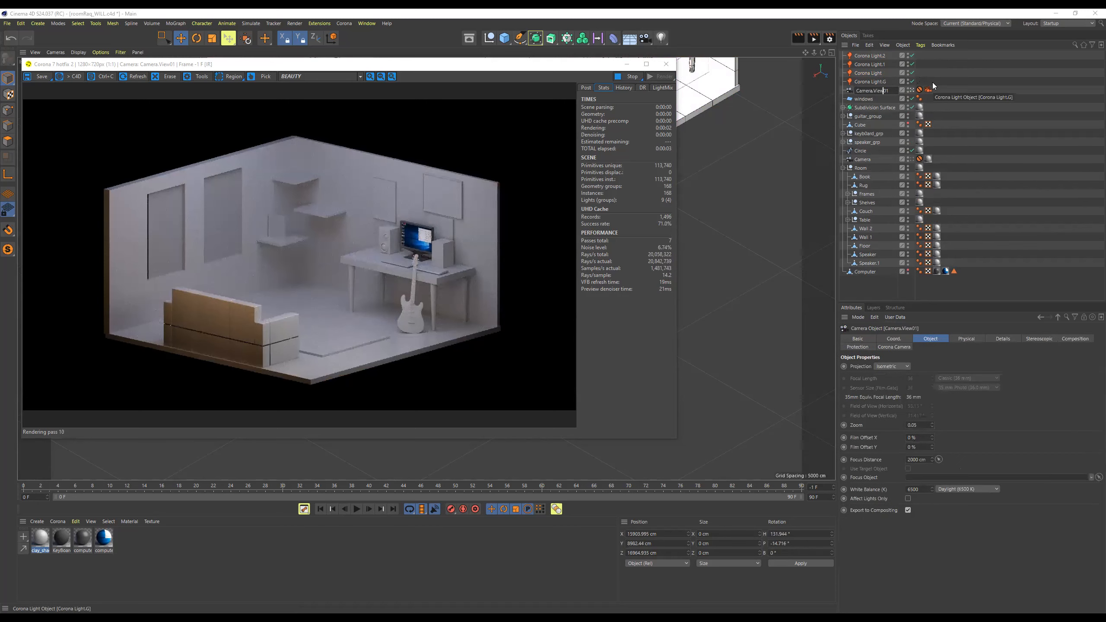
# Rename the original Corona Light as Corona LightG_v01 and disable it
pyautogui.click(882, 73)
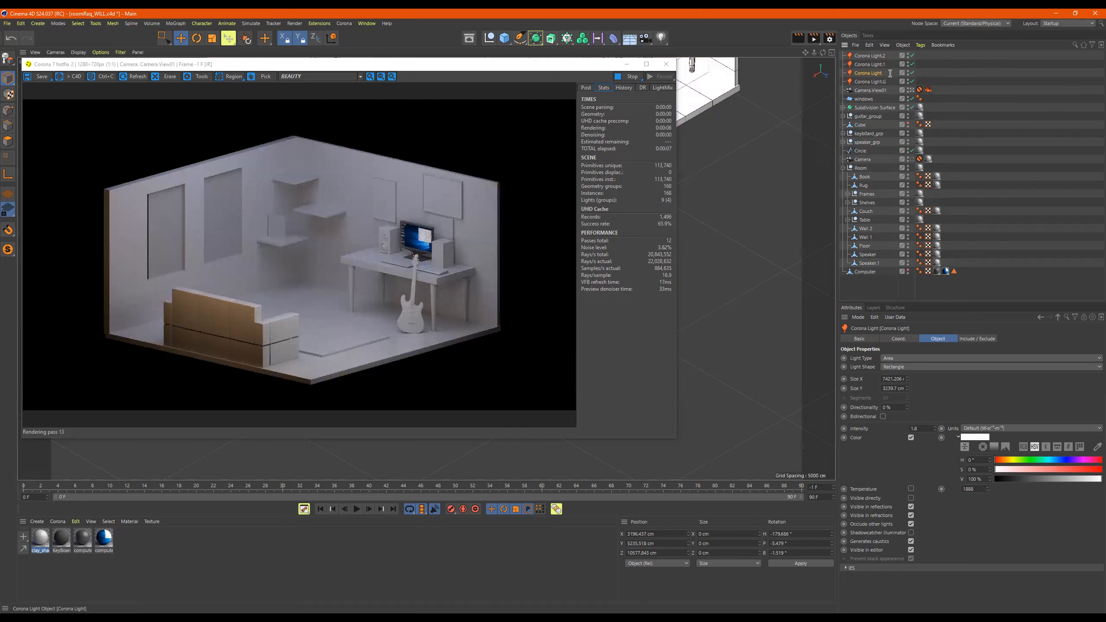
pyautogui.doubleClick(890, 73)
pyautogui.write('c')
pyautogui.write('_')
pyautogui.write('v01')
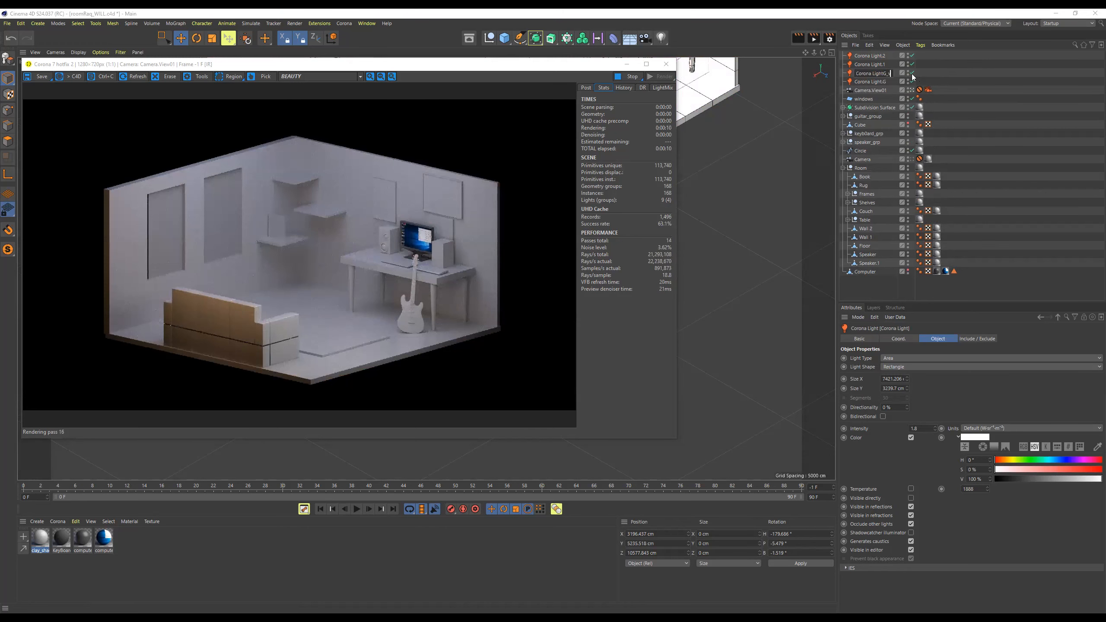
pyautogui.press('Return')
pyautogui.click(912, 73)
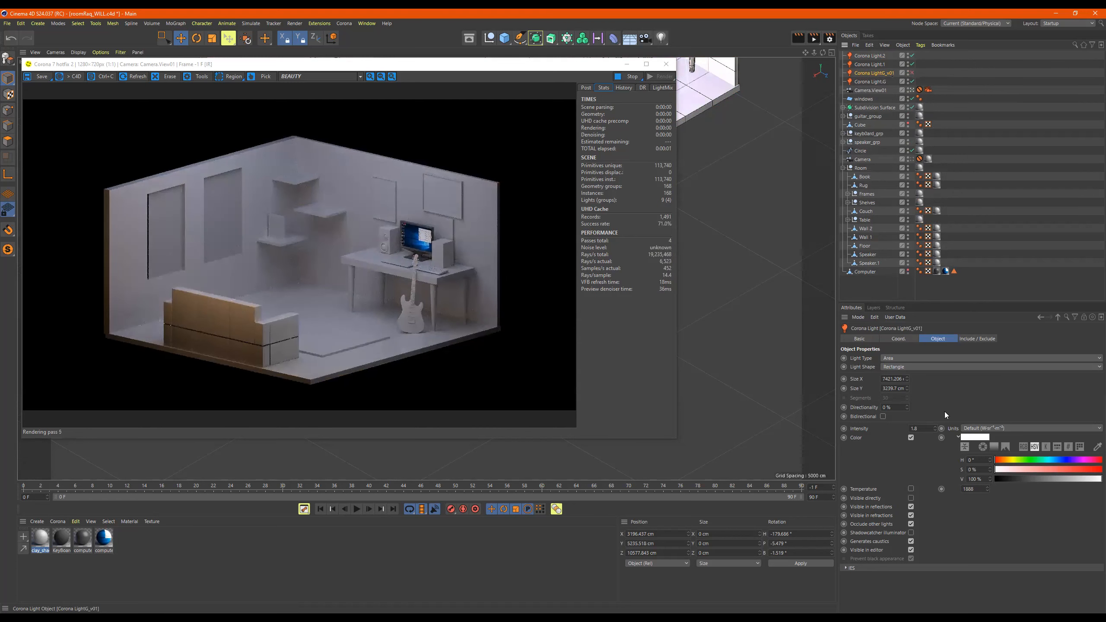
# Open the color of Corona Light.G for editing and set a violet hue of about 263°
pyautogui.click(873, 83)
pyautogui.click(980, 438)
pyautogui.click(1029, 437)
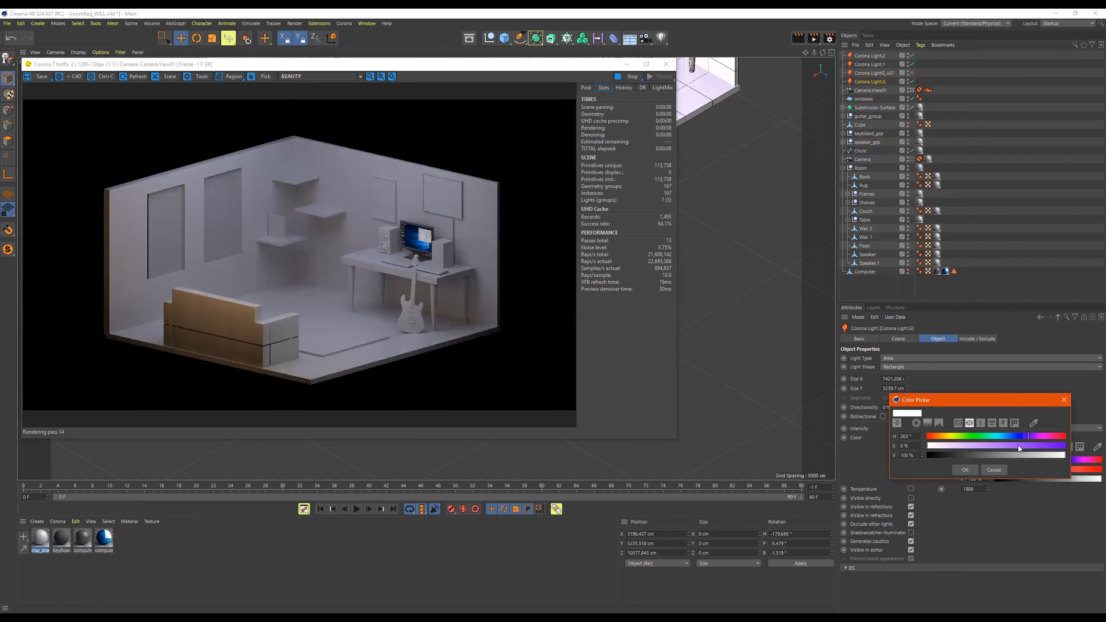
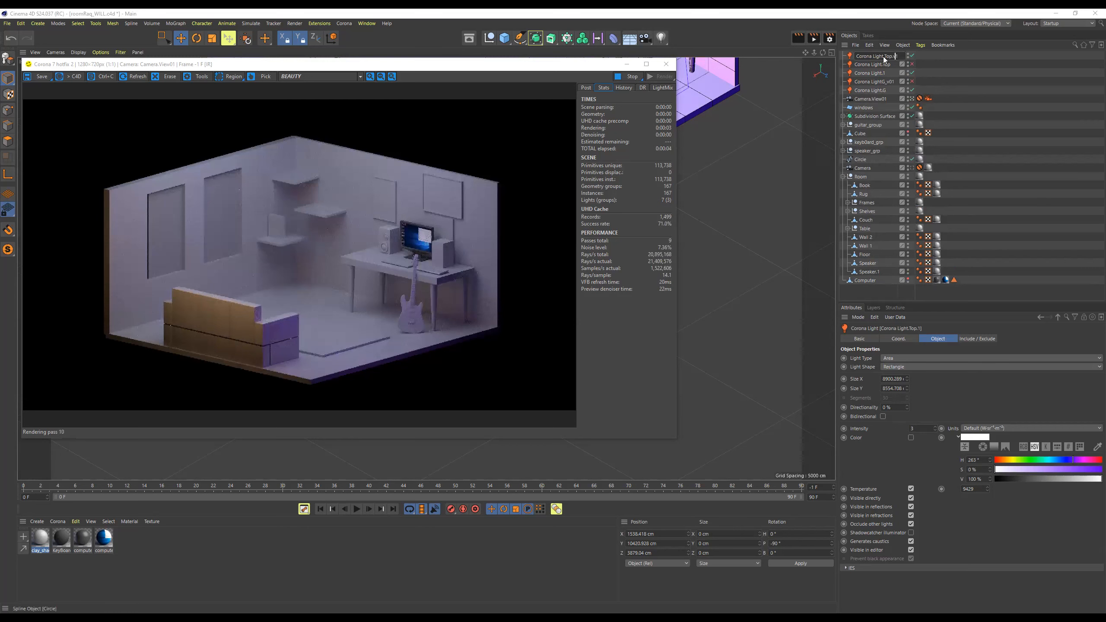
# Name the copied top light Corona Light.Top.v1 and set its color to green, with hue 145° and saturation 94%
pyautogui.press('Return')
pyautogui.click(1049, 461)
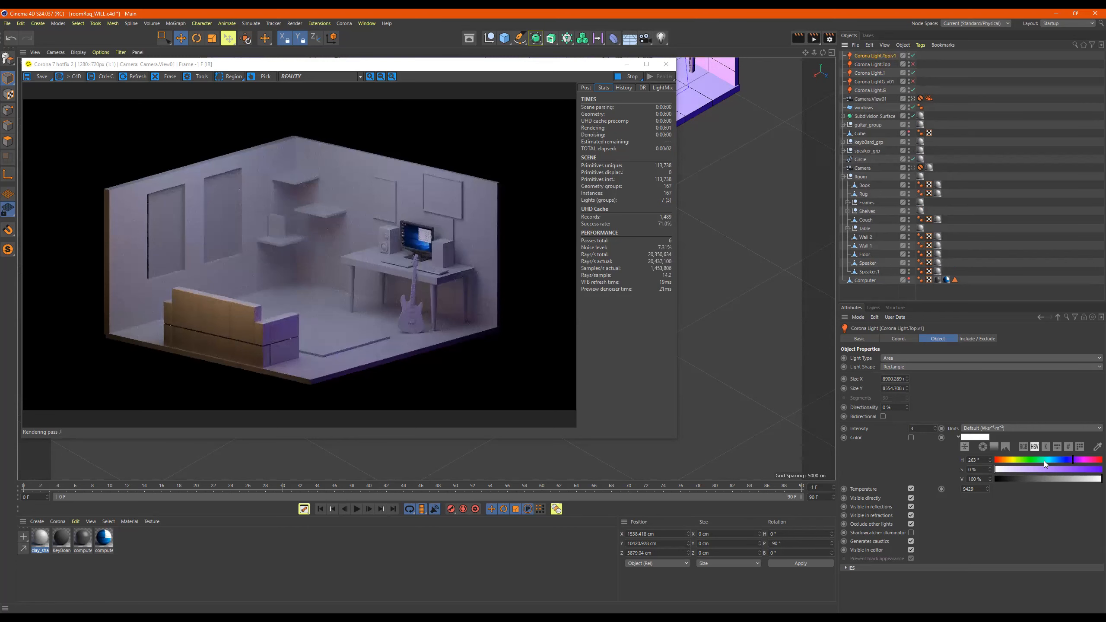
pyautogui.click(1035, 471)
pyautogui.click(1072, 470)
pyautogui.click(1093, 470)
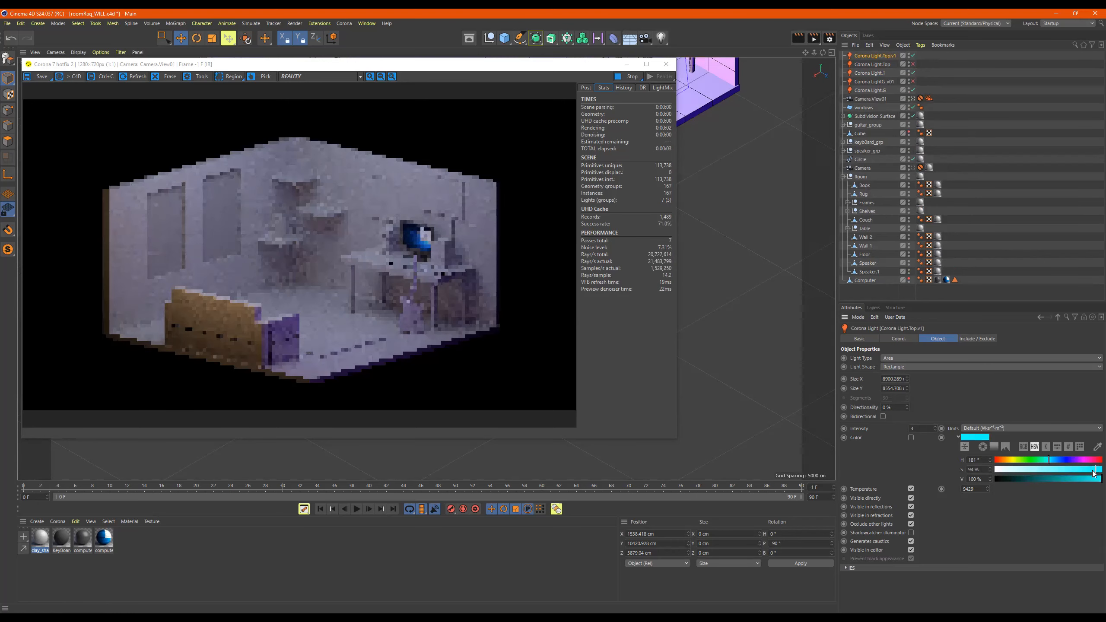
pyautogui.click(1054, 460)
pyautogui.click(1039, 460)
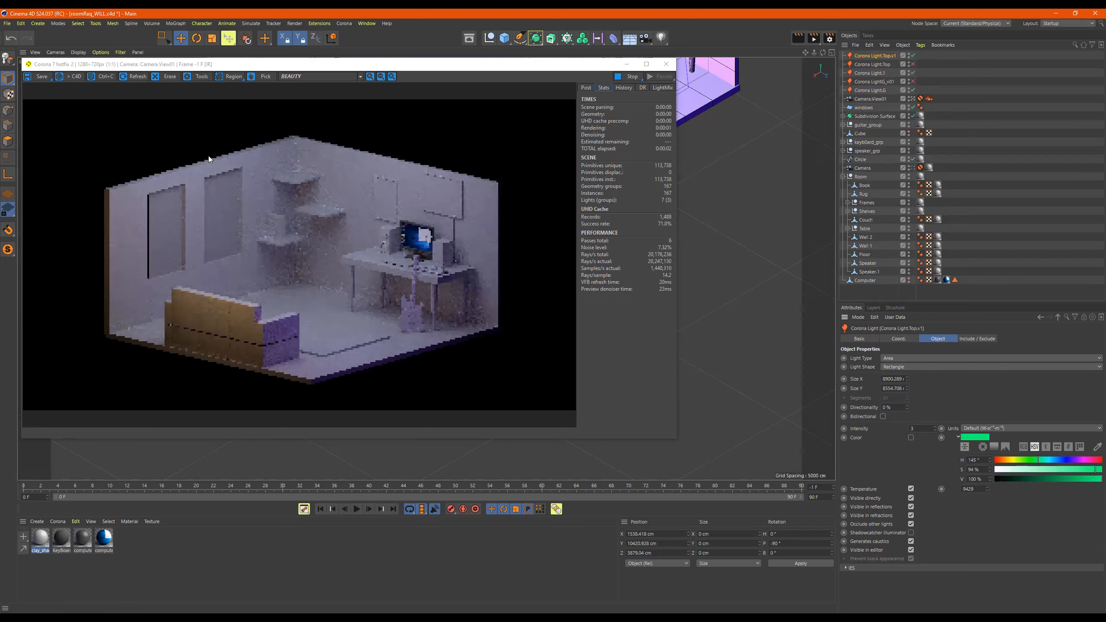
# Reduce the green's saturation to 73% and set the intensity of Corona Light.Top.v1 to 6
pyautogui.click(1073, 469)
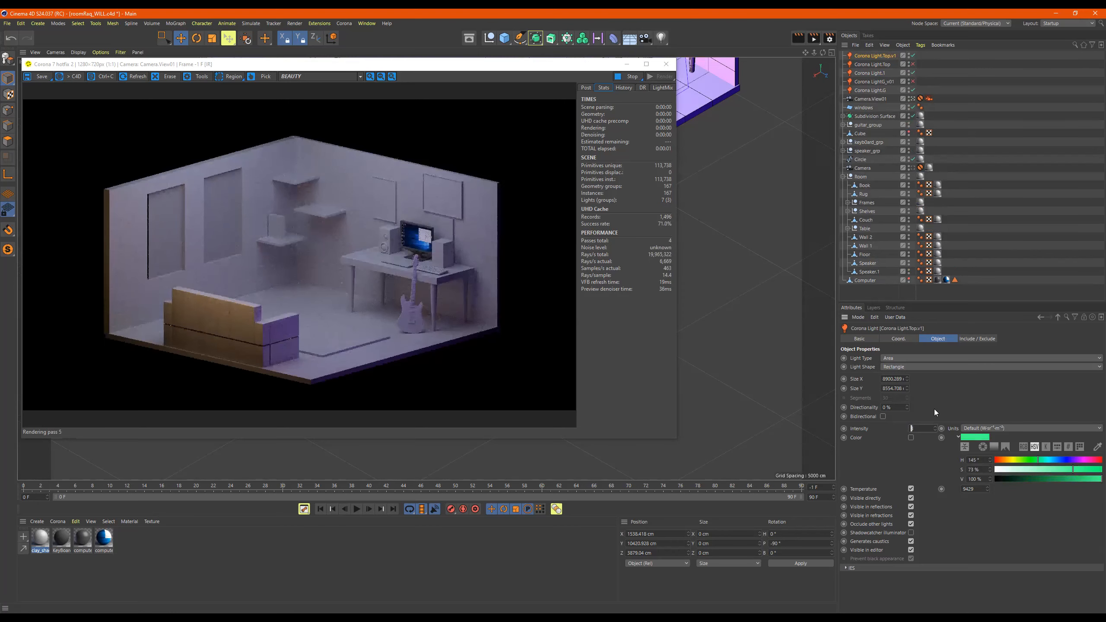
pyautogui.write('6')
pyautogui.press('Return')
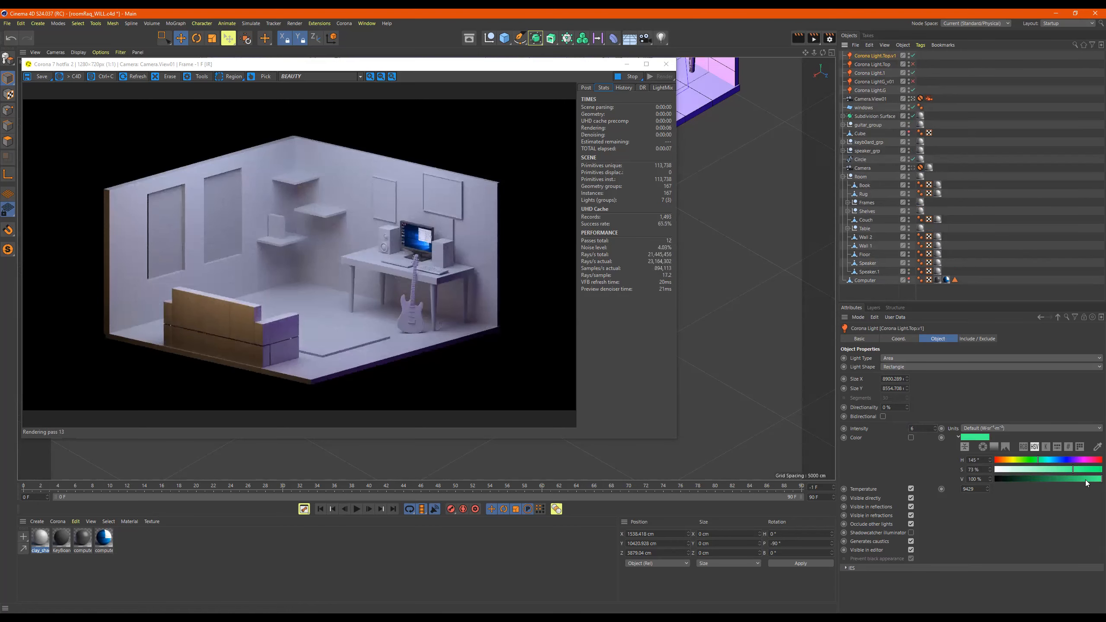
# Try Corona Light.Top.v1 in color mode with a color value of 45% and an intensity of 25, and undo these changes
pyautogui.moveTo(1085, 480); pyautogui.dragTo(1043, 479)
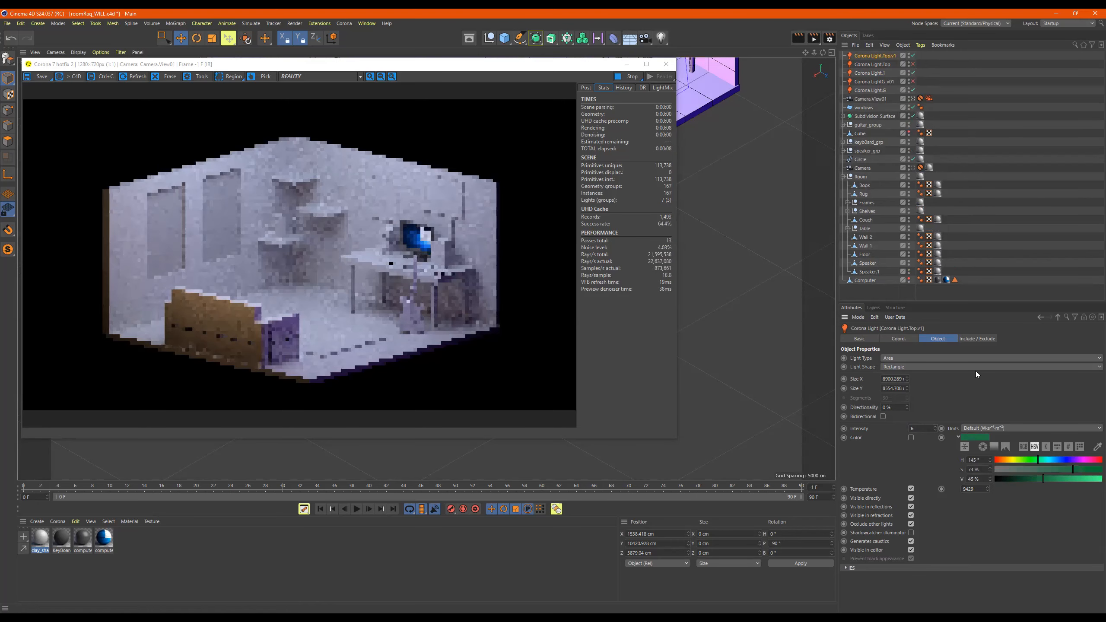
pyautogui.moveTo(918, 428); pyautogui.dragTo(897, 417)
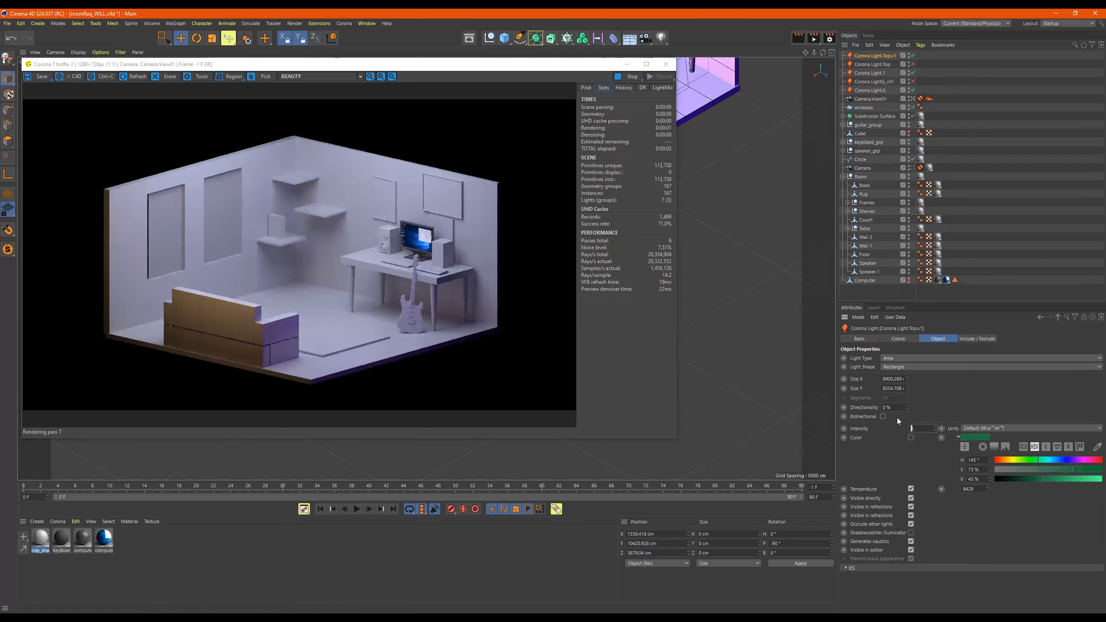
pyautogui.write('25')
pyautogui.press('Return')
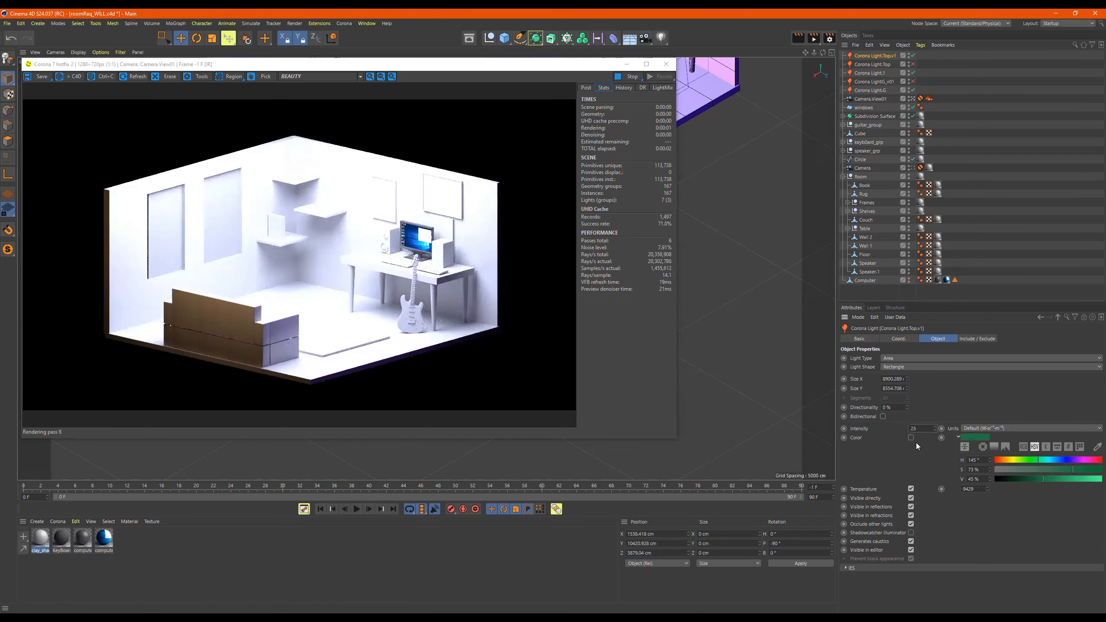
pyautogui.click(910, 489)
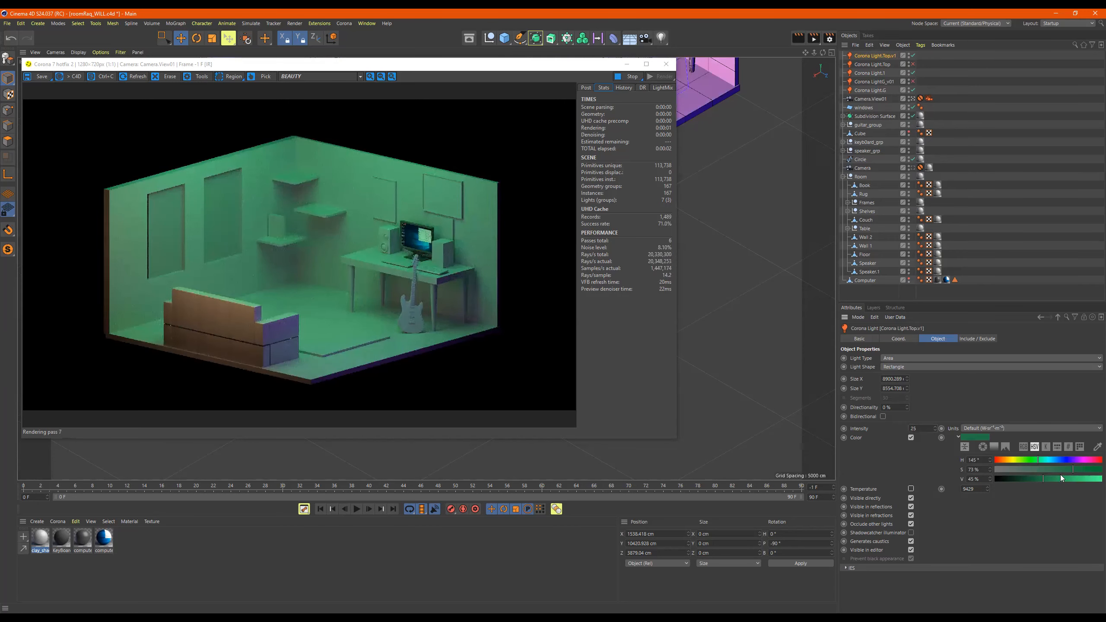
pyautogui.hotkey('ctrl', 'z')
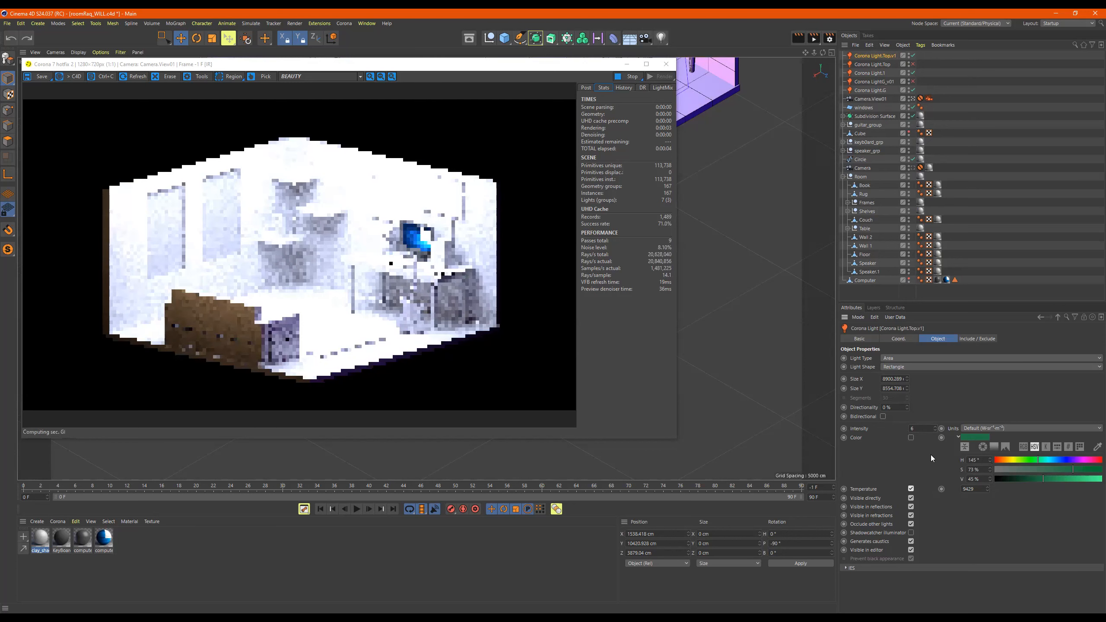
pyautogui.hotkey('ctrl', 'z')
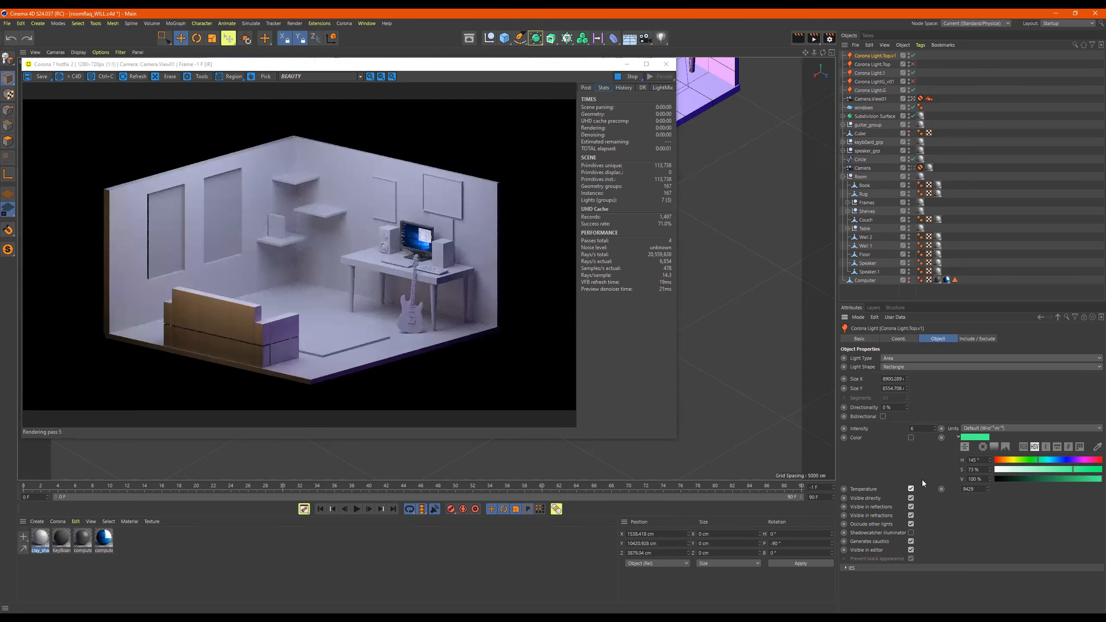
# Switch Corona Light.Top.v1 from temperature to color and test different green saturations, ending at about 30%
pyautogui.click(910, 488)
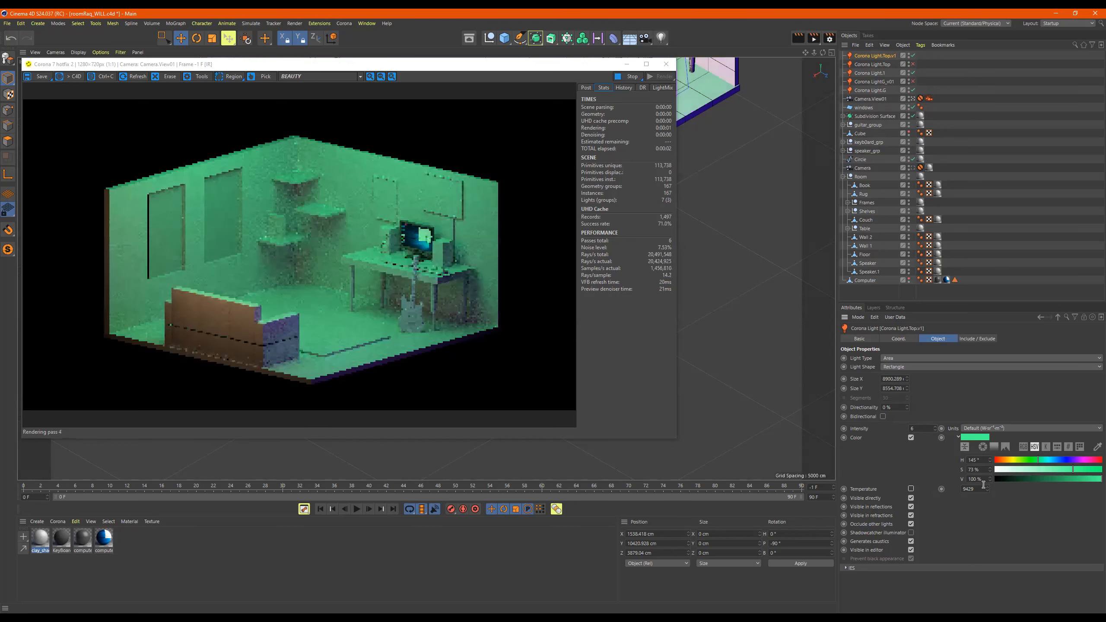
pyautogui.click(1039, 470)
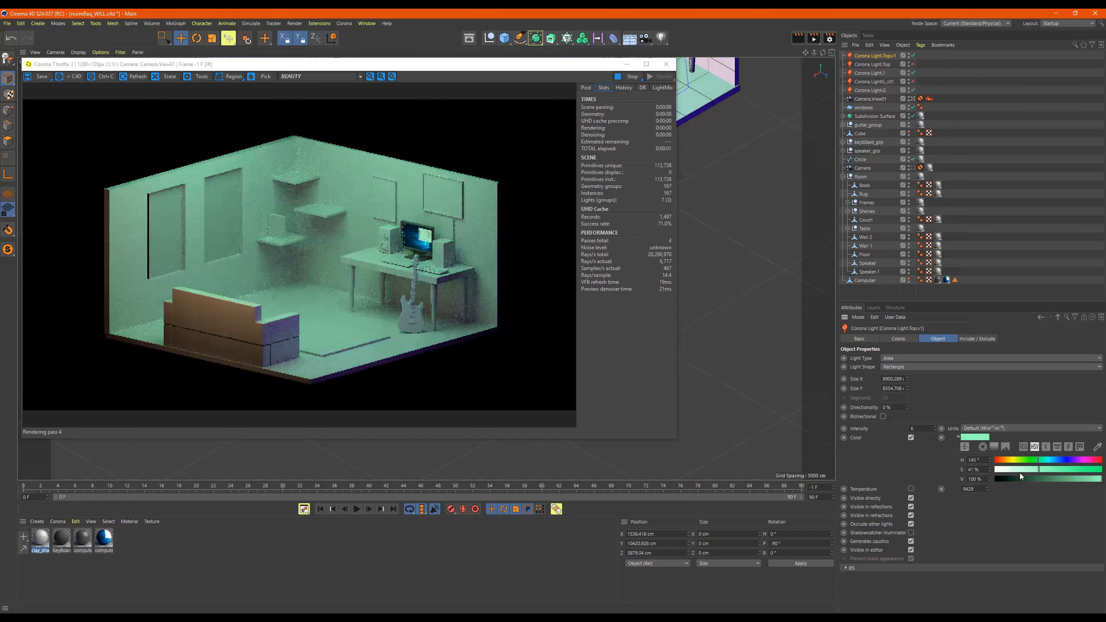
pyautogui.click(1014, 471)
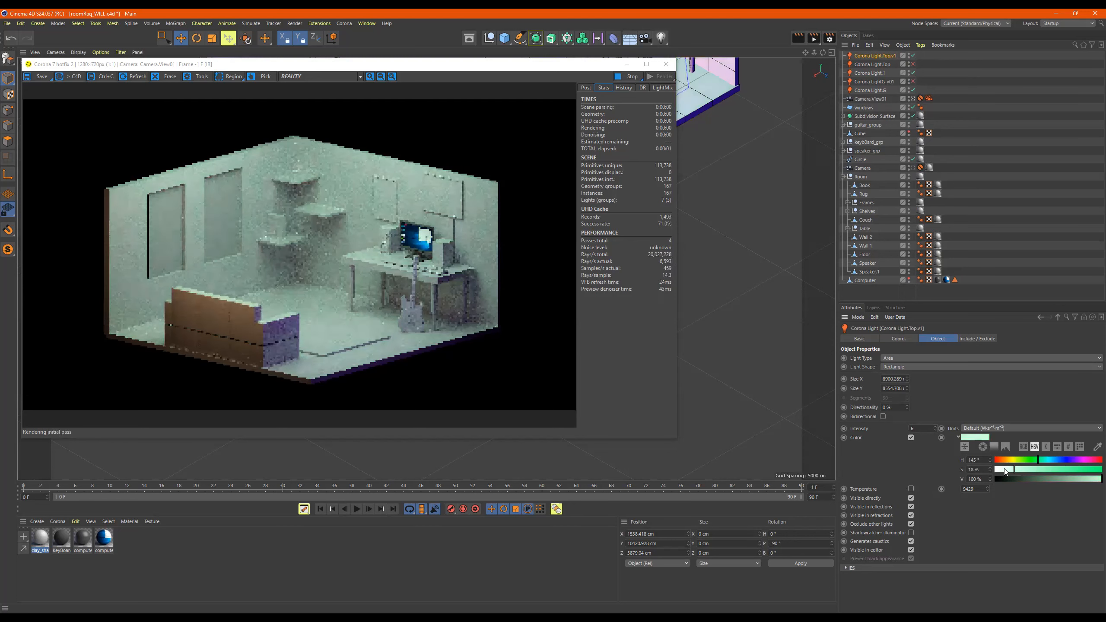
pyautogui.click(1004, 471)
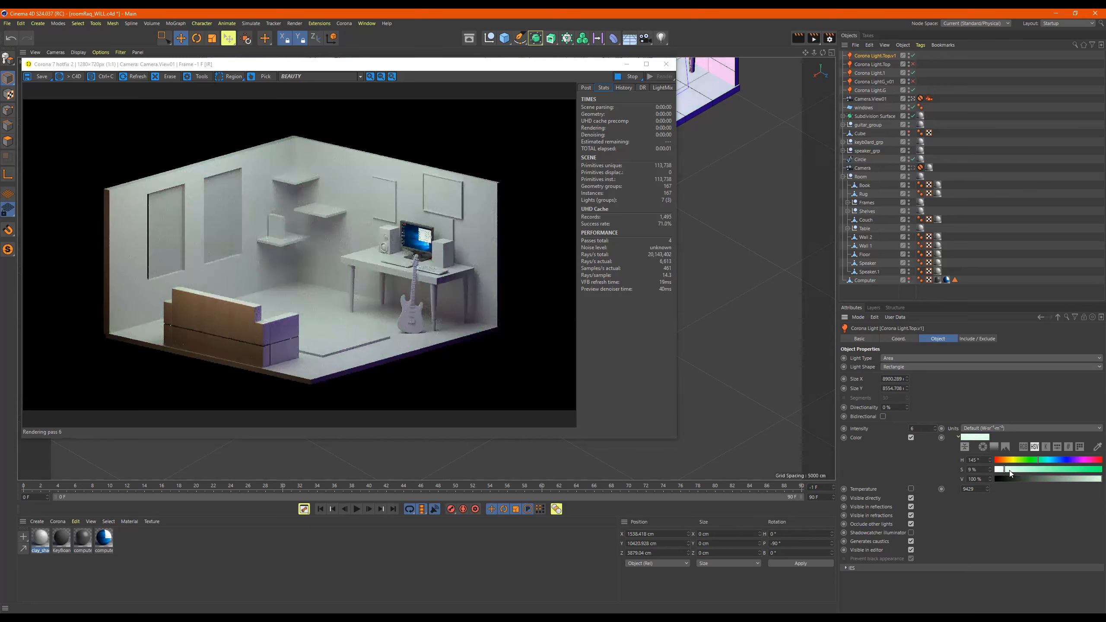
pyautogui.click(1011, 471)
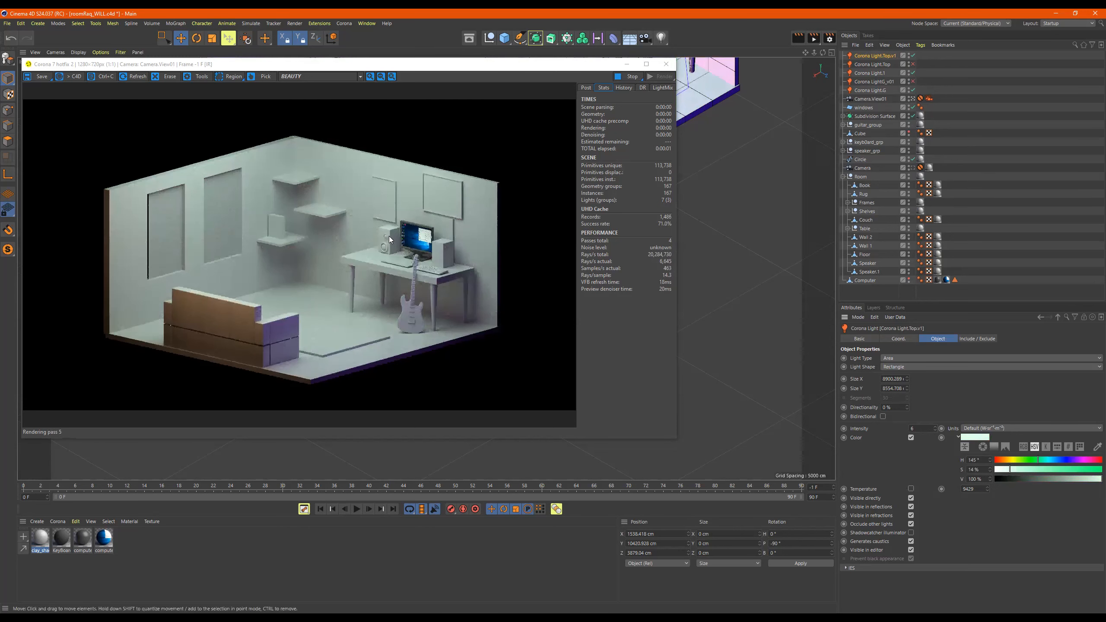
pyautogui.click(1094, 472)
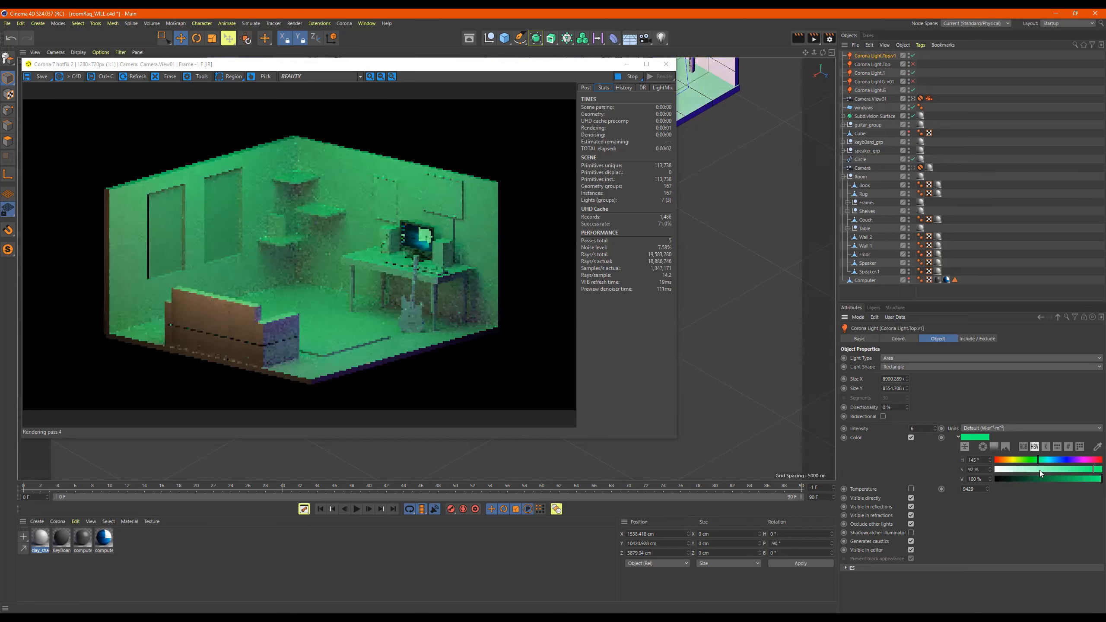
pyautogui.click(1011, 471)
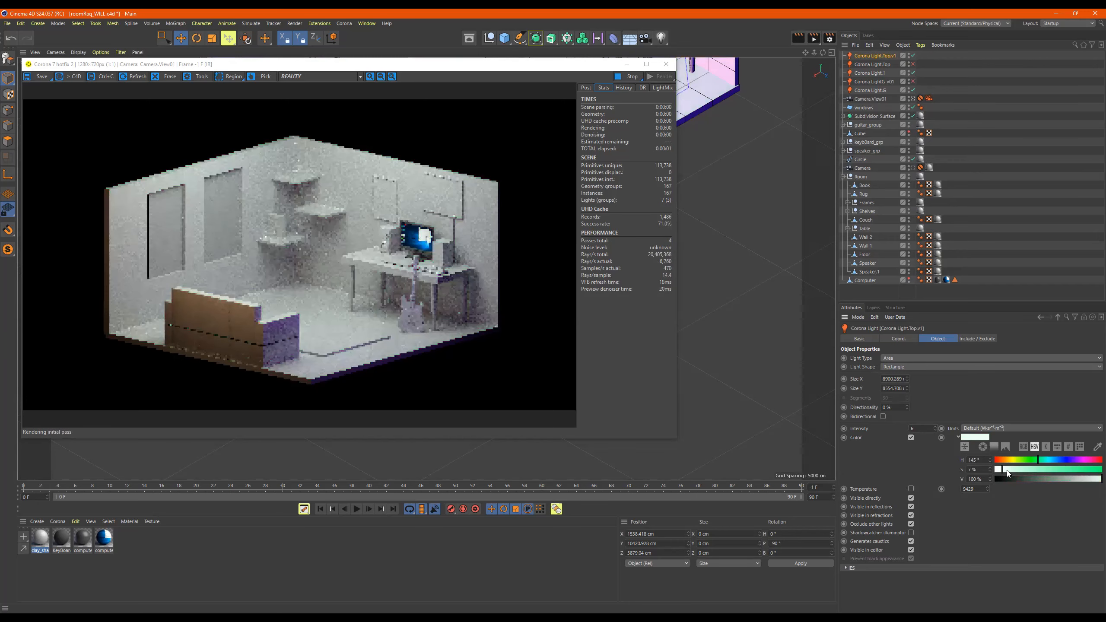
# Shift the hue of Corona Light.Top.v1 from green through 220° to a light blue of about 204°
pyautogui.moveTo(1038, 461); pyautogui.dragTo(1048, 461)
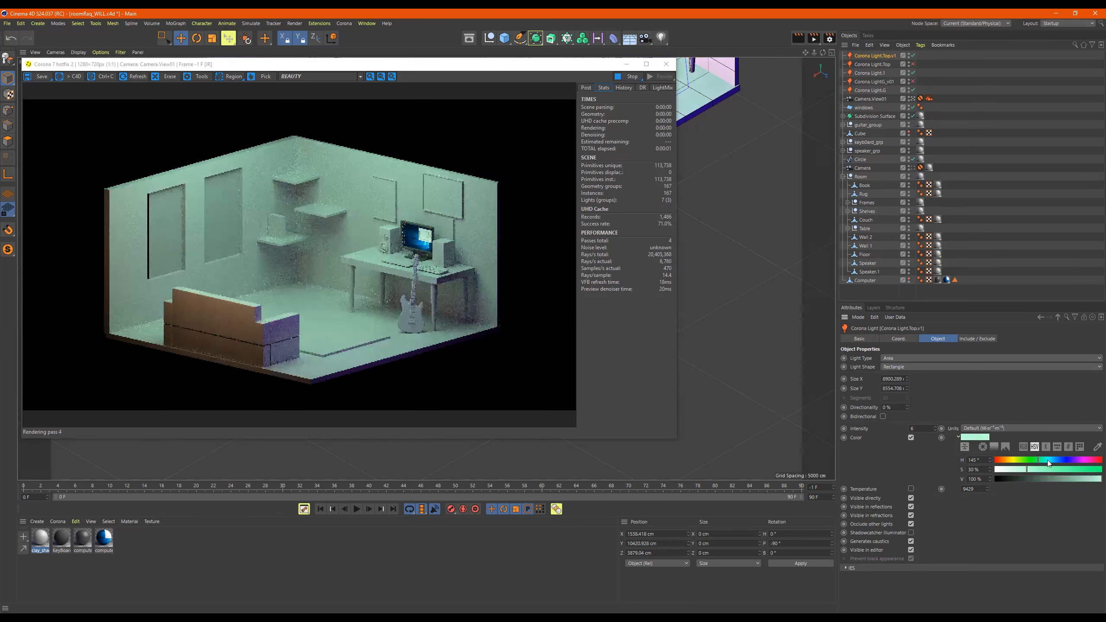
pyautogui.click(1060, 460)
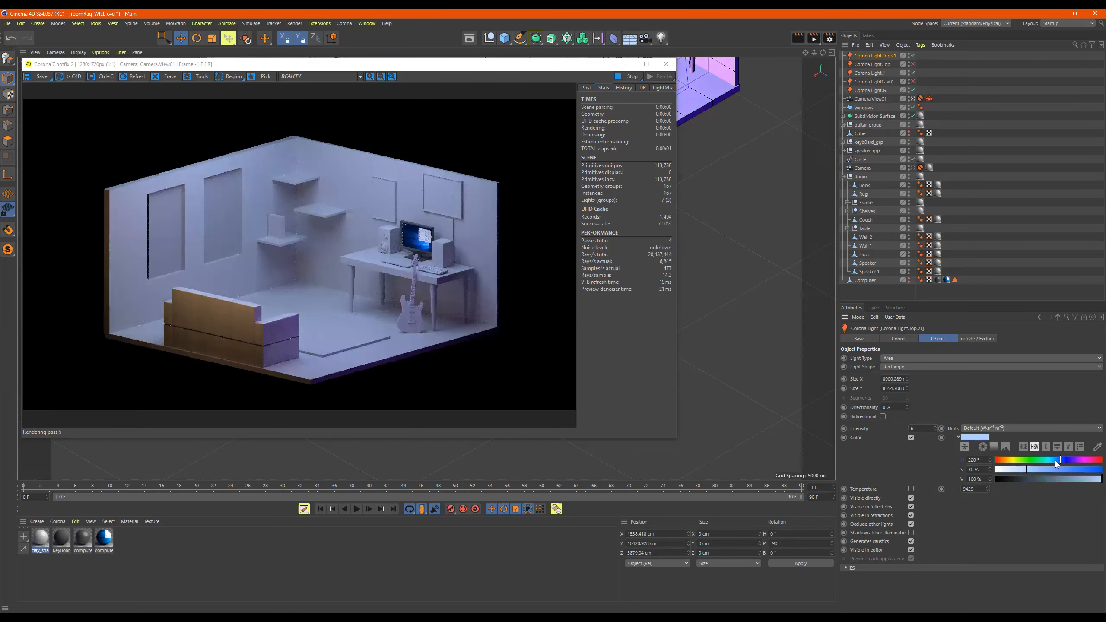
pyautogui.click(1055, 461)
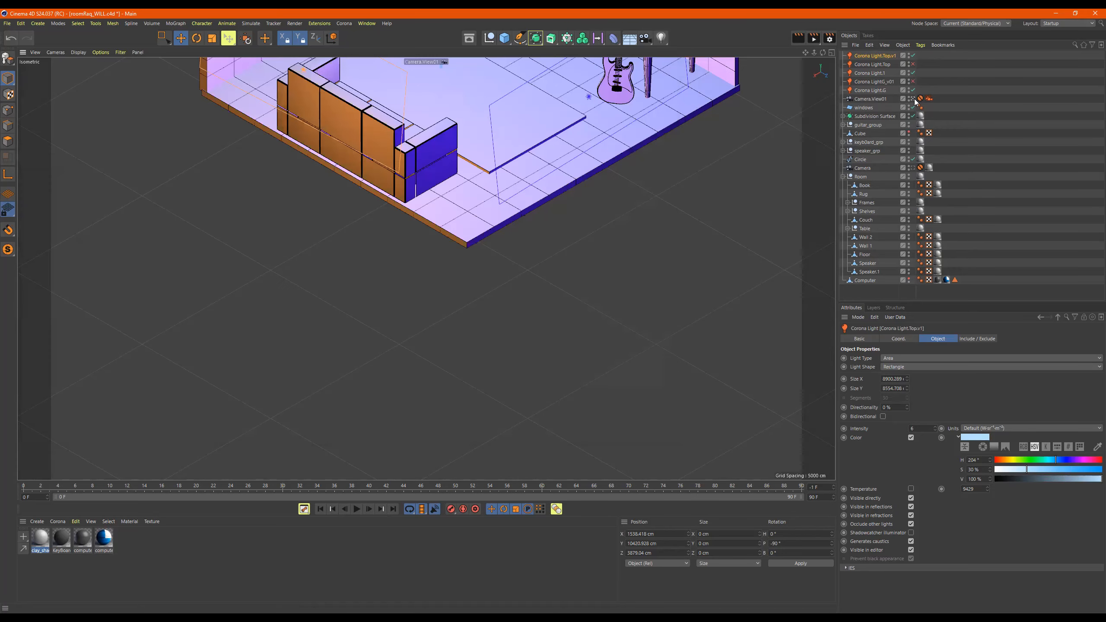
# Leave Camera.View01 for the default perspective camera and unlock the locked X and Y axes
pyautogui.click(914, 99)
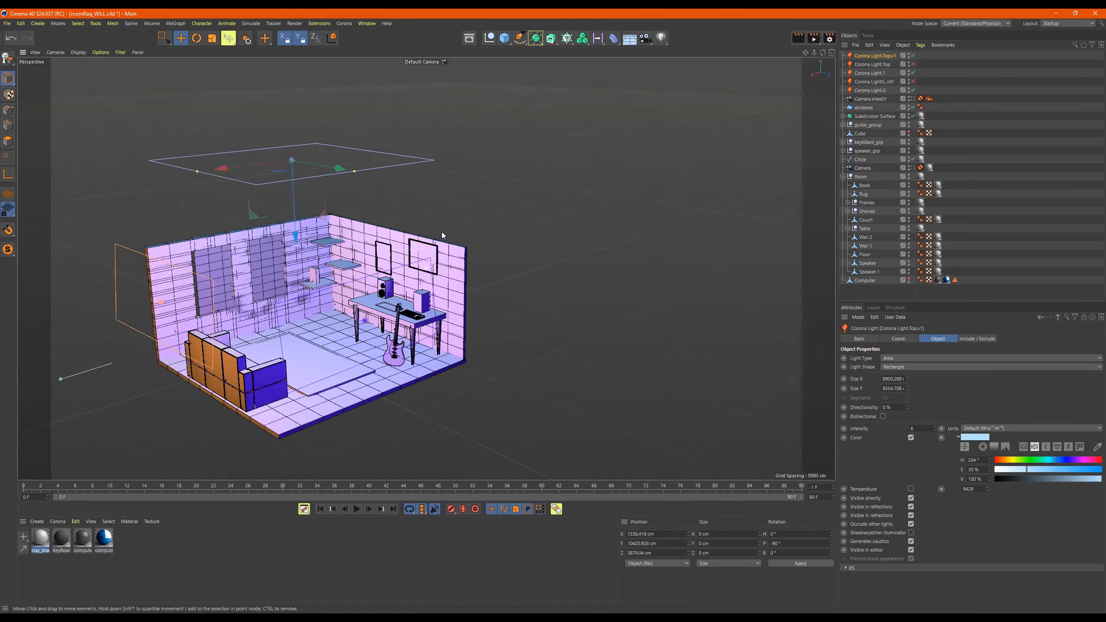
pyautogui.keyDown('alt'); pyautogui.moveTo(444, 240); pyautogui.dragTo(461, 229); pyautogui.keyUp('alt')
pyautogui.keyDown('alt'); pyautogui.moveTo(325, 37); pyautogui.dragTo(350, 22); pyautogui.keyUp('alt')
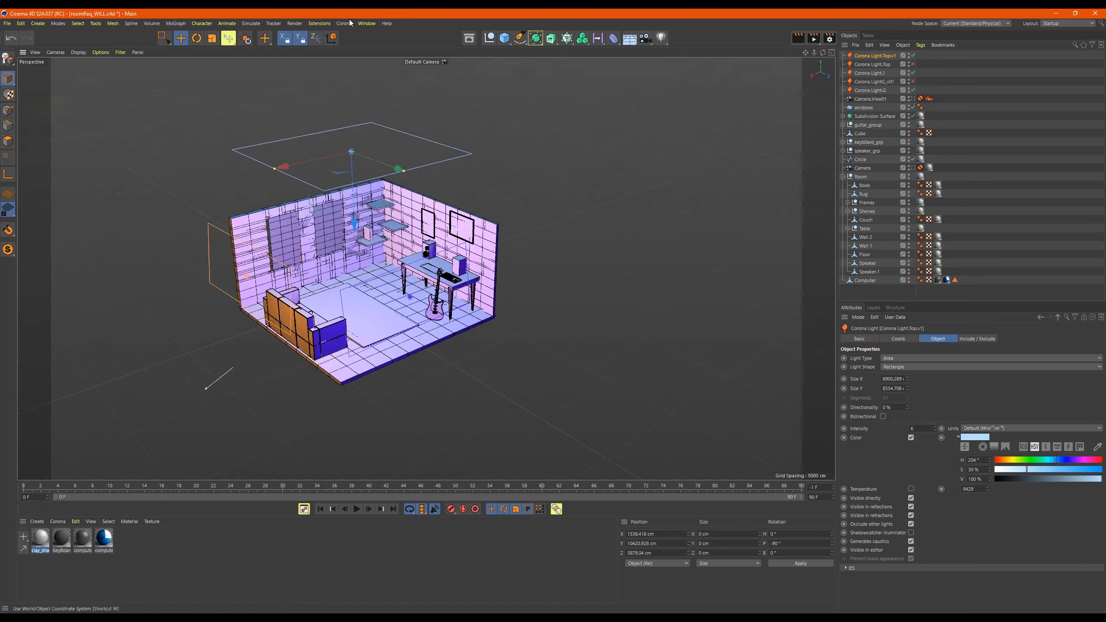
pyautogui.click(298, 42)
pyautogui.click(284, 38)
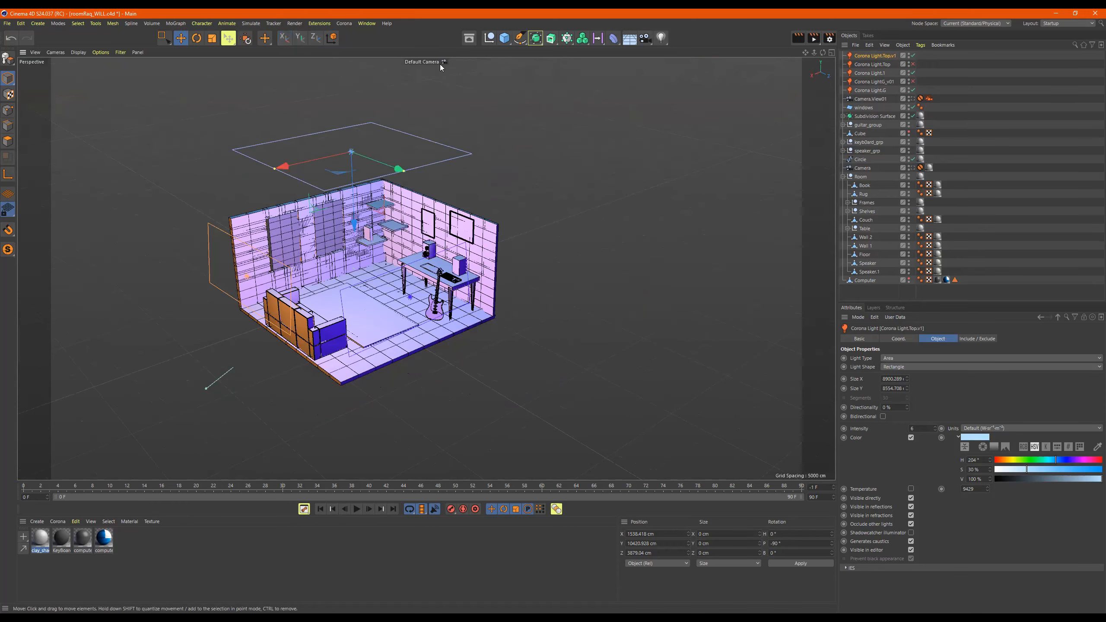
# Add a Corona Sky to the scene and create a new Corona Physical material
pyautogui.click(344, 24)
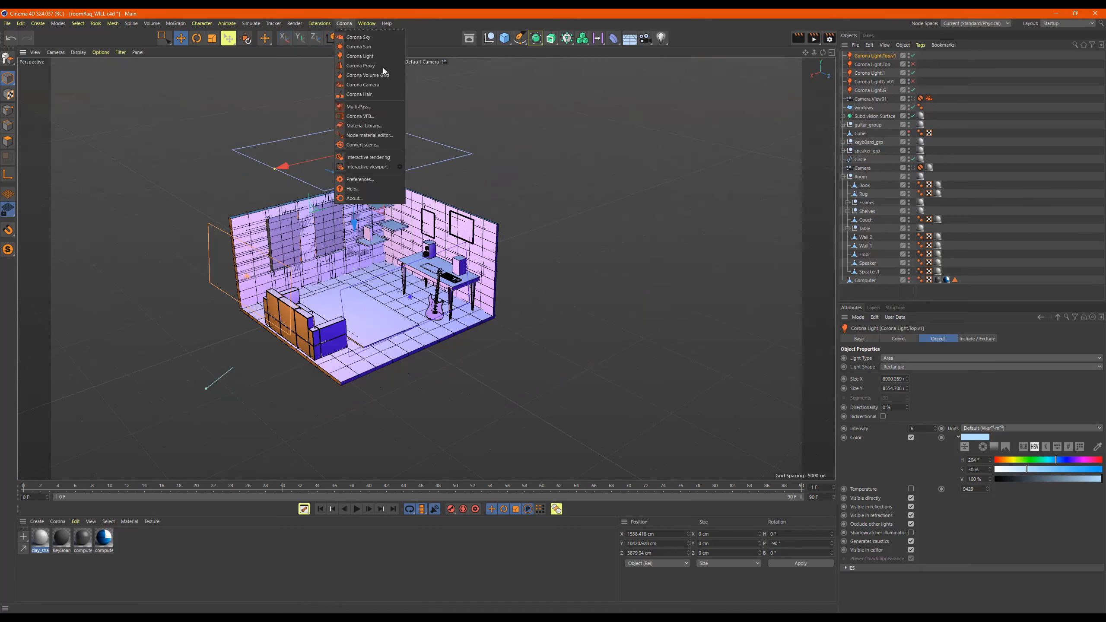
pyautogui.click(375, 38)
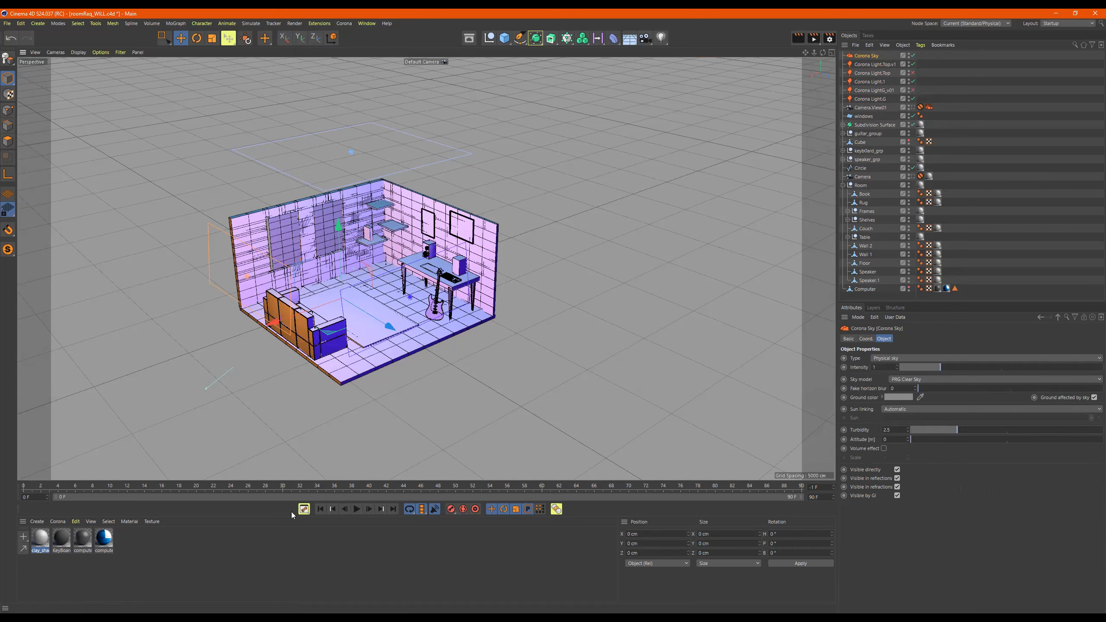
pyautogui.click(57, 521)
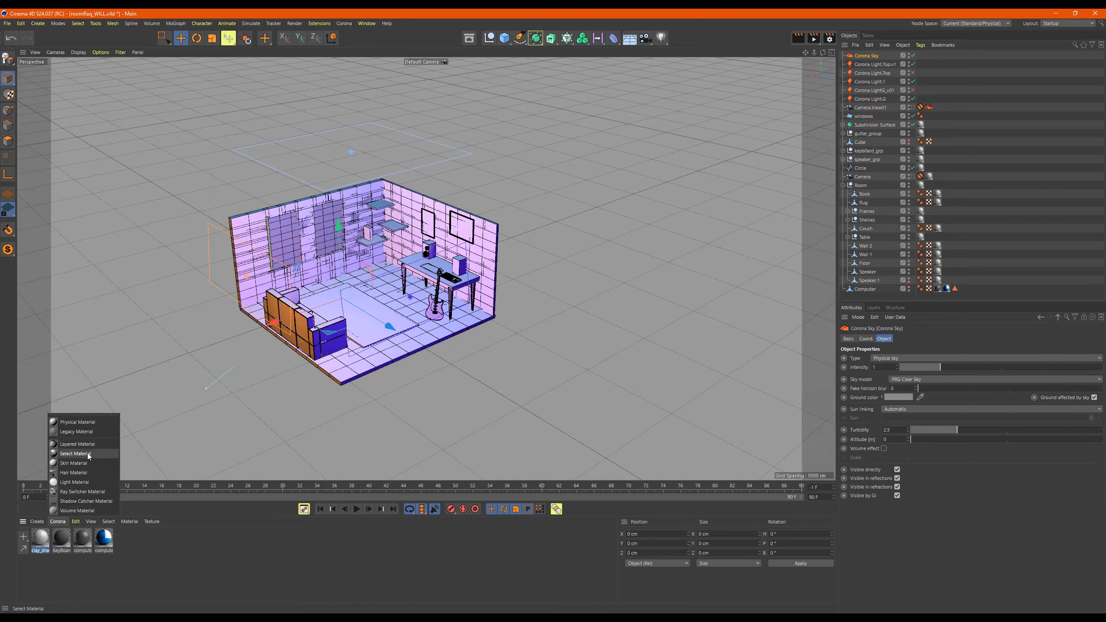
pyautogui.click(82, 423)
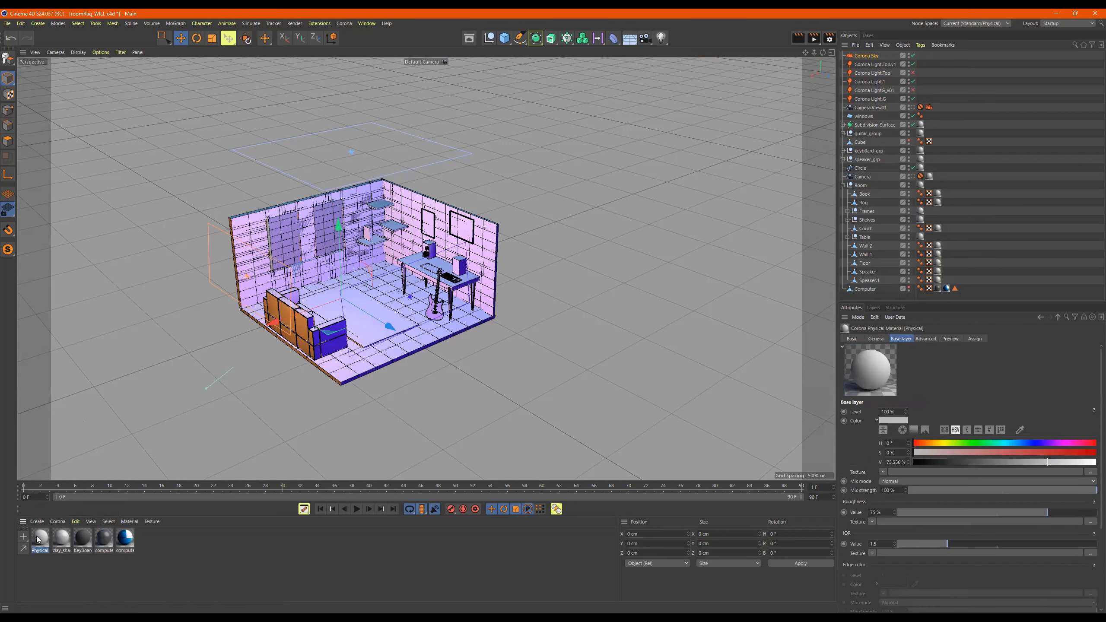
# Enable self-illumination on the new Physical material and browse for a texture image for it without loading one
pyautogui.doubleClick(39, 539)
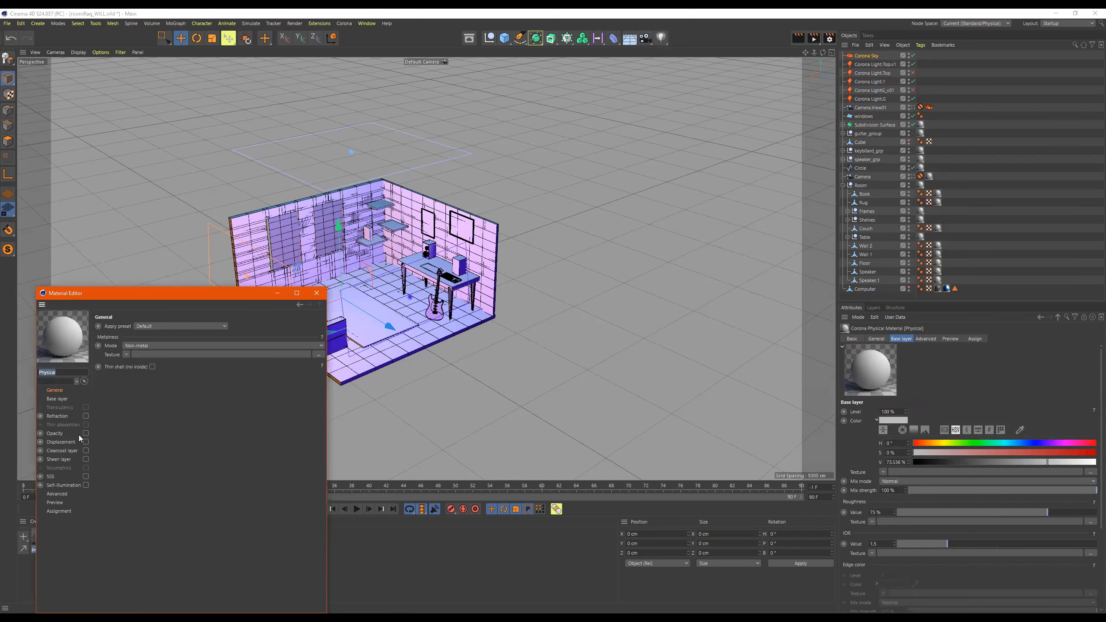
pyautogui.click(76, 485)
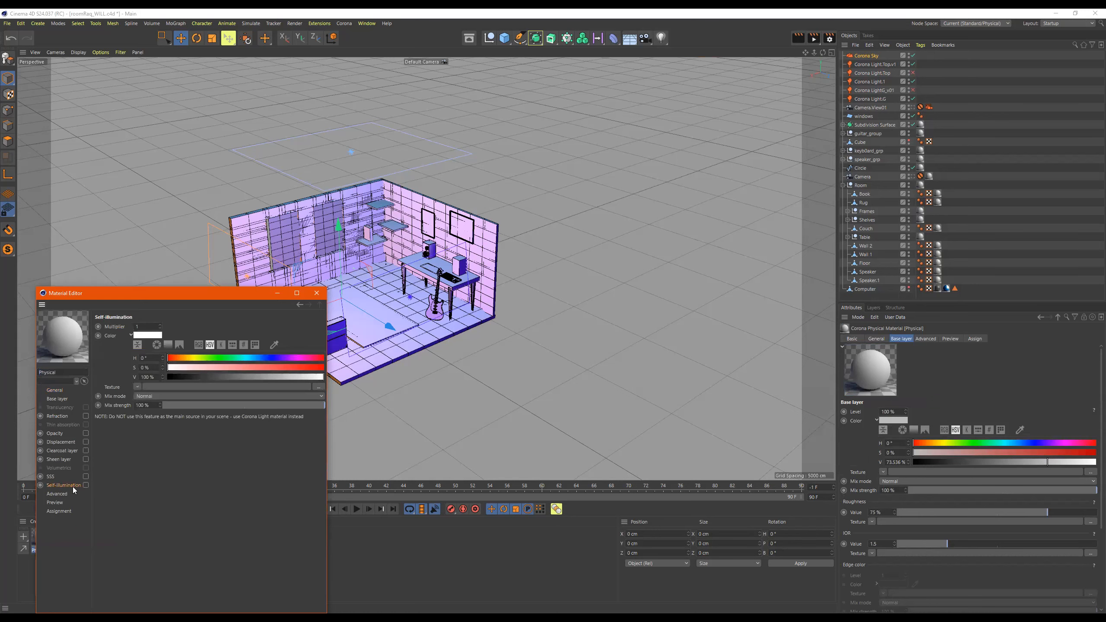
pyautogui.click(61, 494)
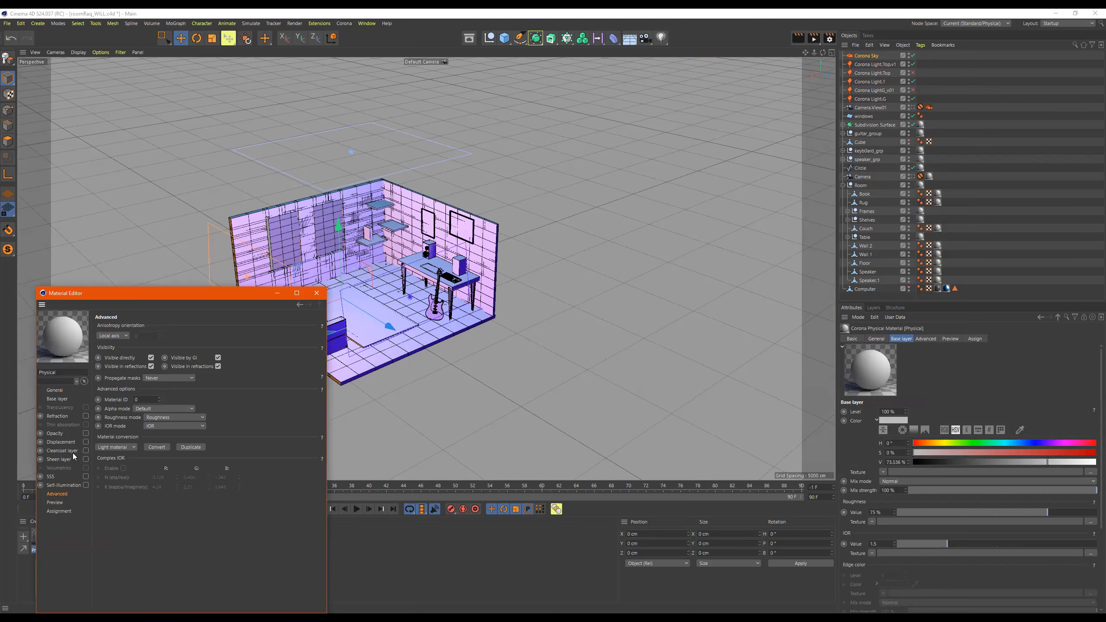
pyautogui.click(86, 485)
pyautogui.click(73, 483)
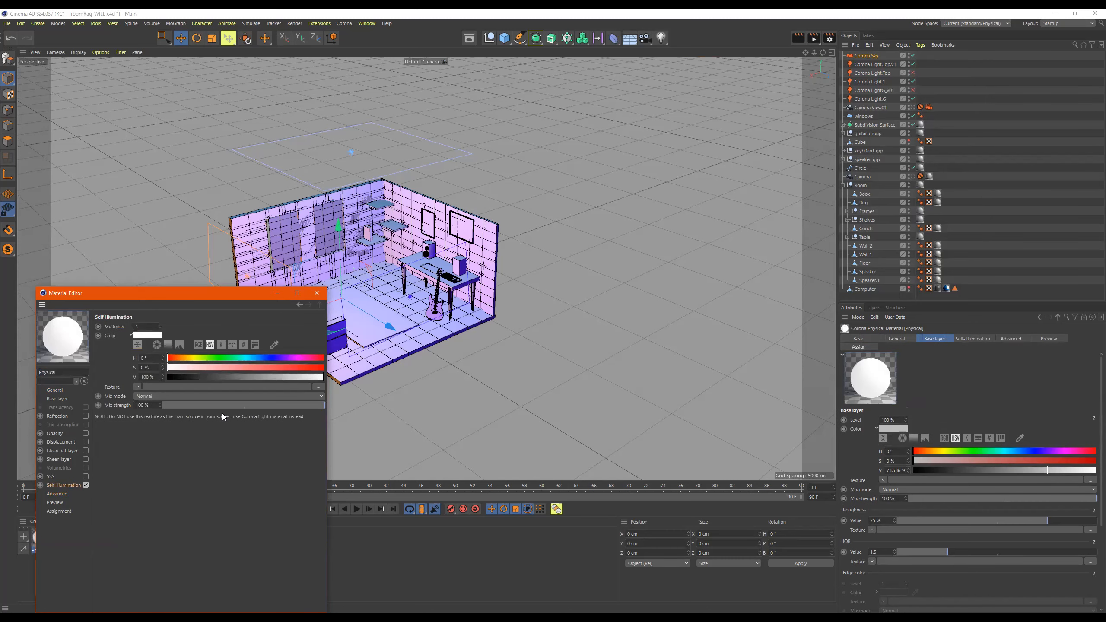
pyautogui.click(318, 387)
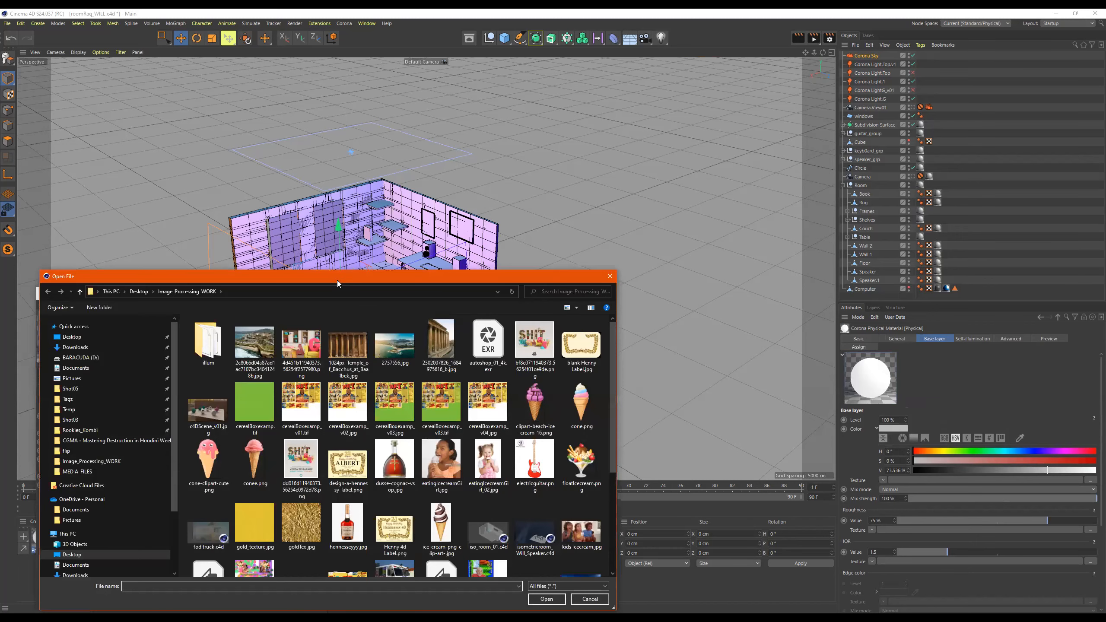
pyautogui.press('Escape')
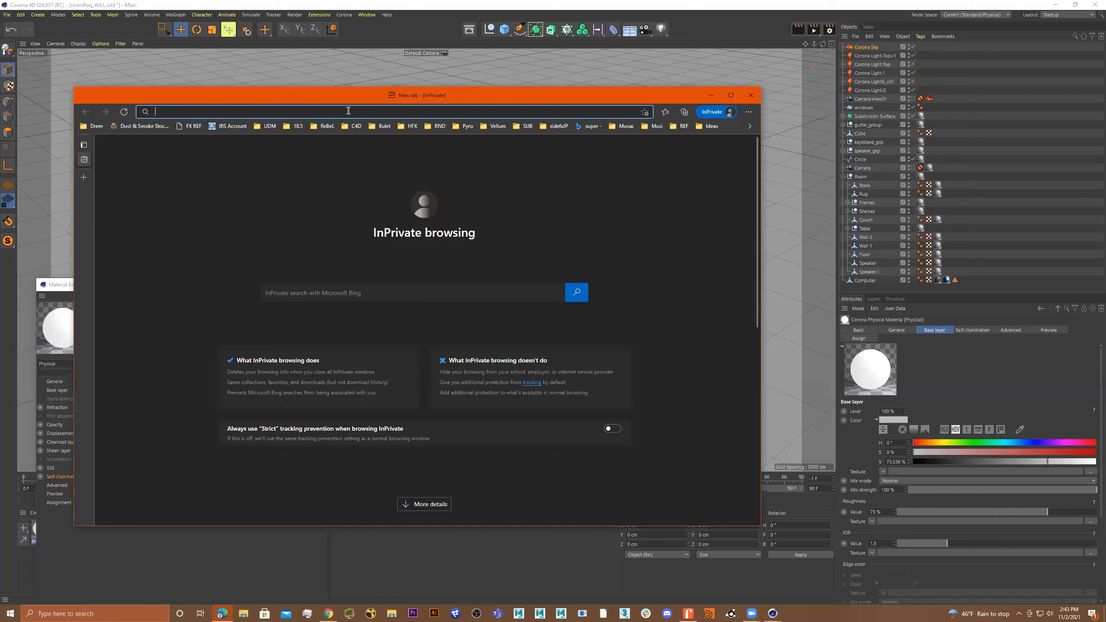
# Switch to the Edge browser, search for "hdri haven" and open Poly Haven's HDRIs page
pyautogui.write('hd')
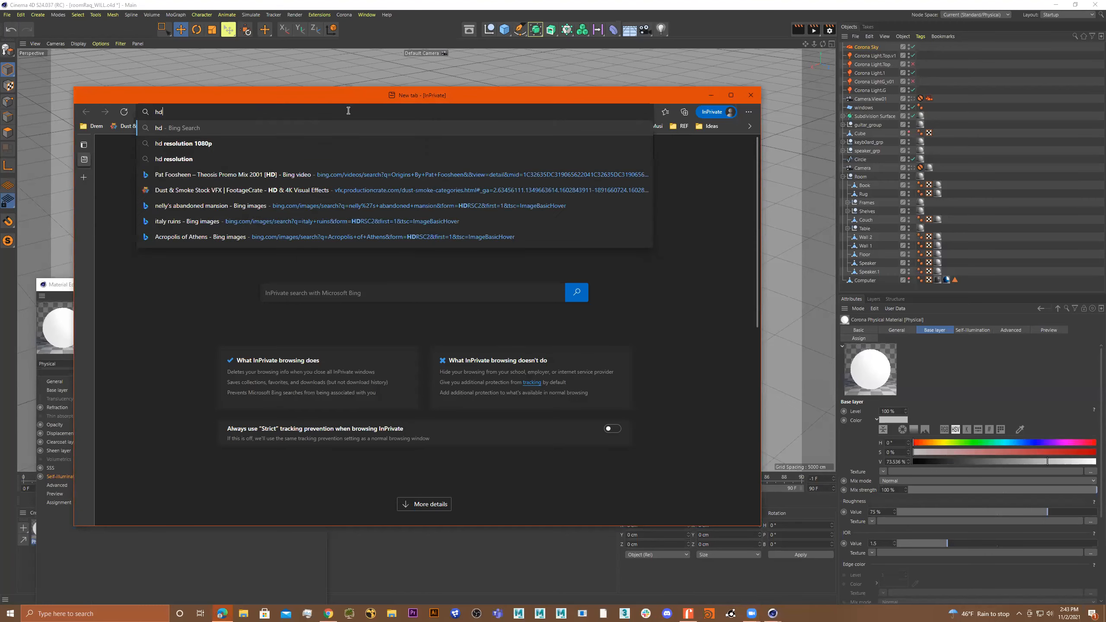
pyautogui.write('ri haven')
pyautogui.press('Return')
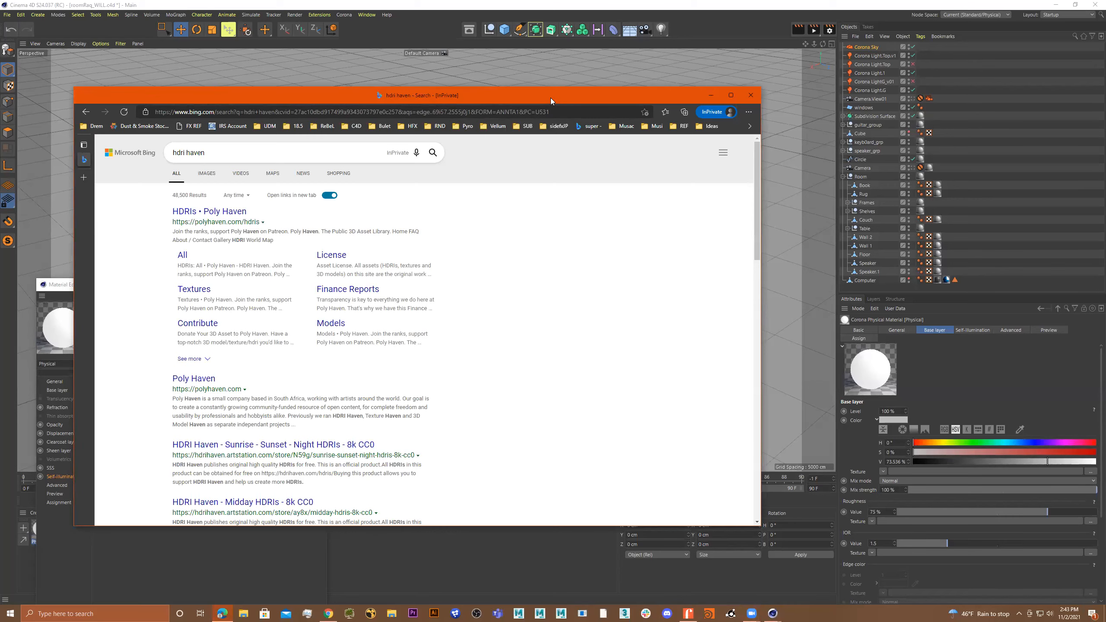
pyautogui.moveTo(550, 98); pyautogui.dragTo(603, 53)
pyautogui.click(262, 167)
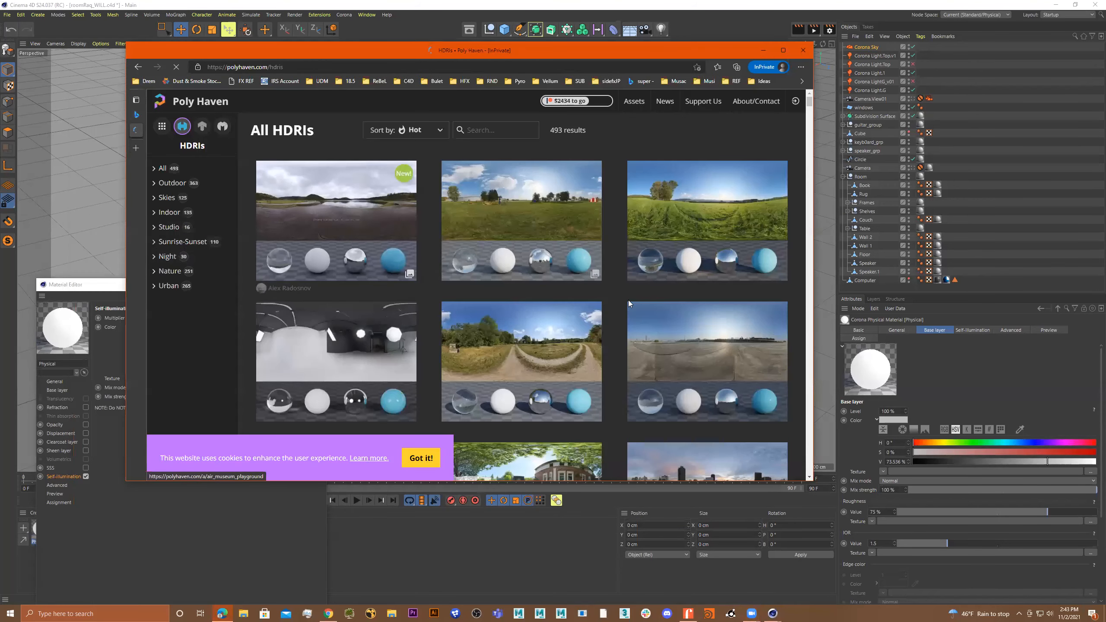
# Maximize the browser window and filter the Poly Haven HDRIs to the Indoor category
pyautogui.scroll(-3, 666, 294)
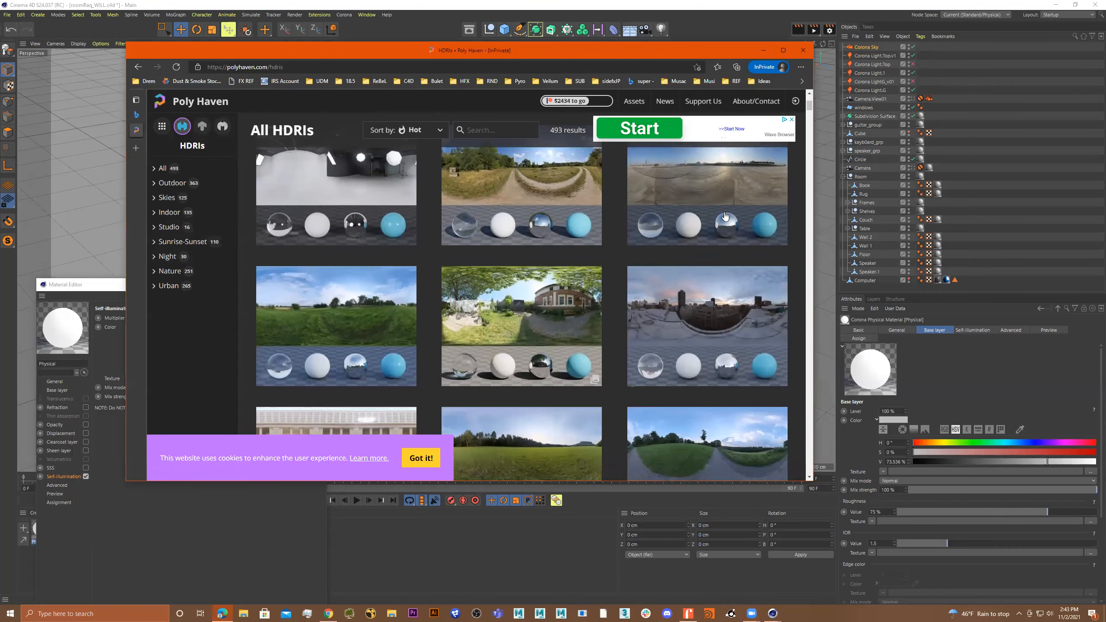
pyautogui.click(783, 51)
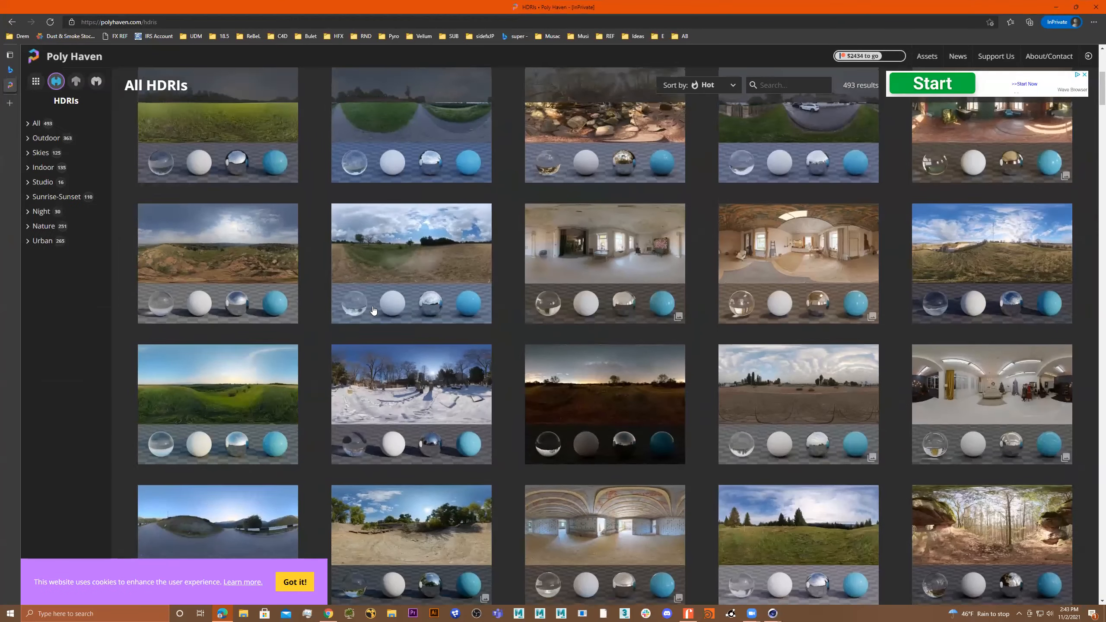
pyautogui.click(43, 167)
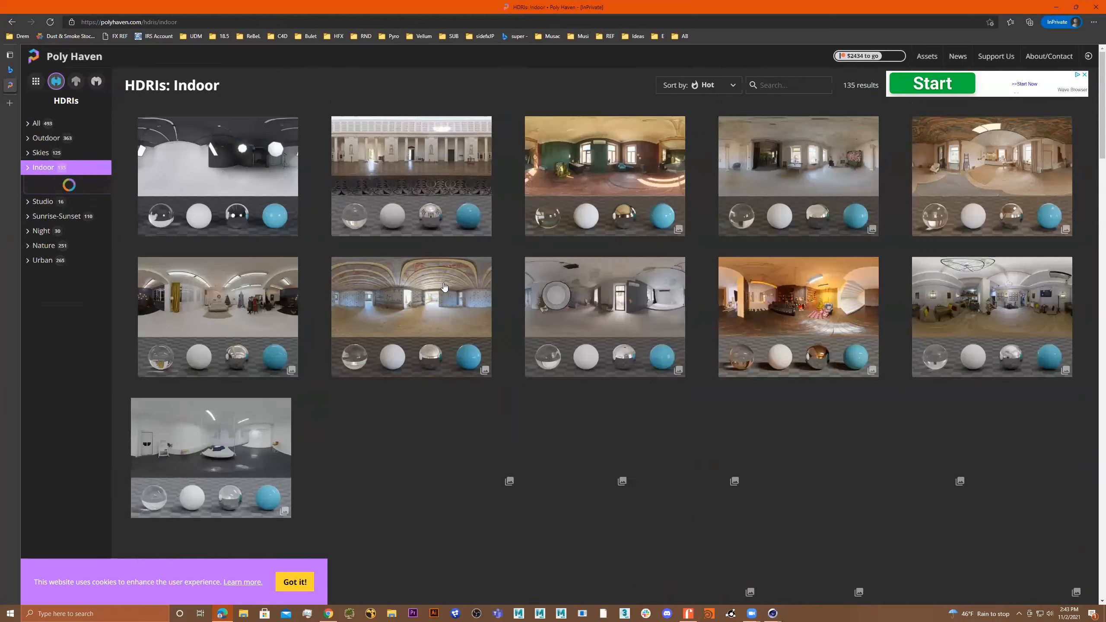
# Look through the thumbnails of the indoor HDRIs for an interior environment suitable for lighting the room
pyautogui.scroll(-2, 827, 411)
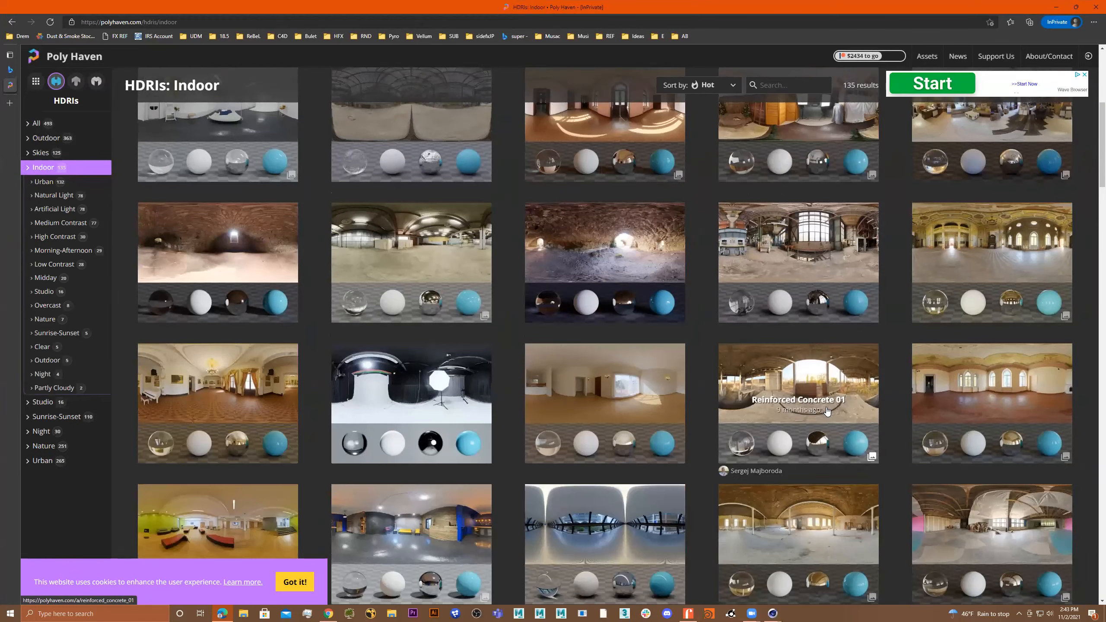
pyautogui.scroll(-3, 827, 412)
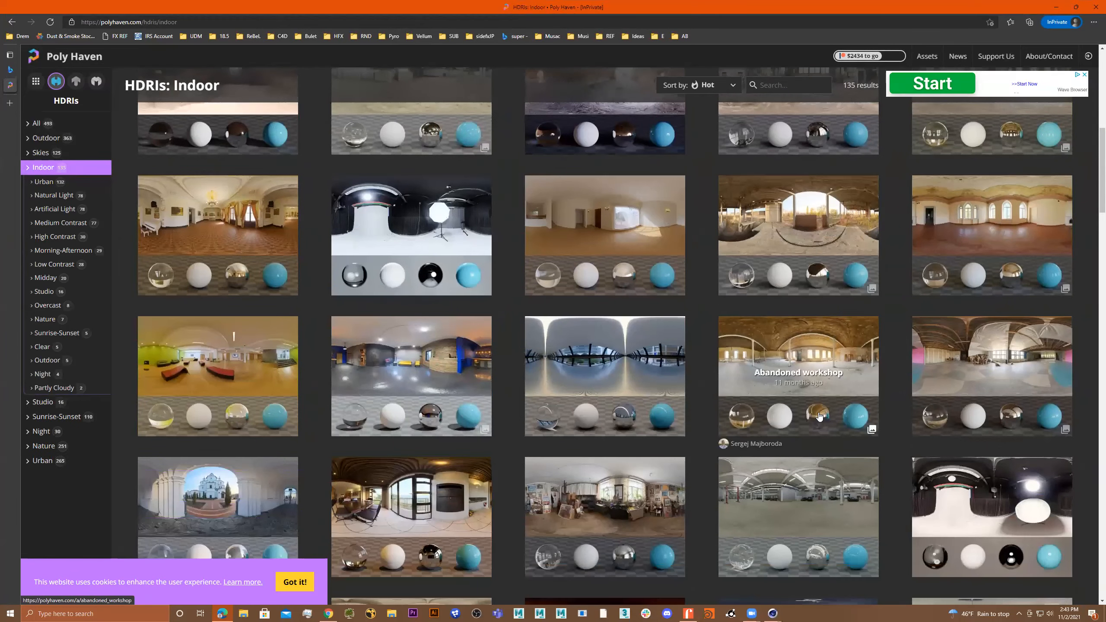
pyautogui.scroll(-6, 819, 416)
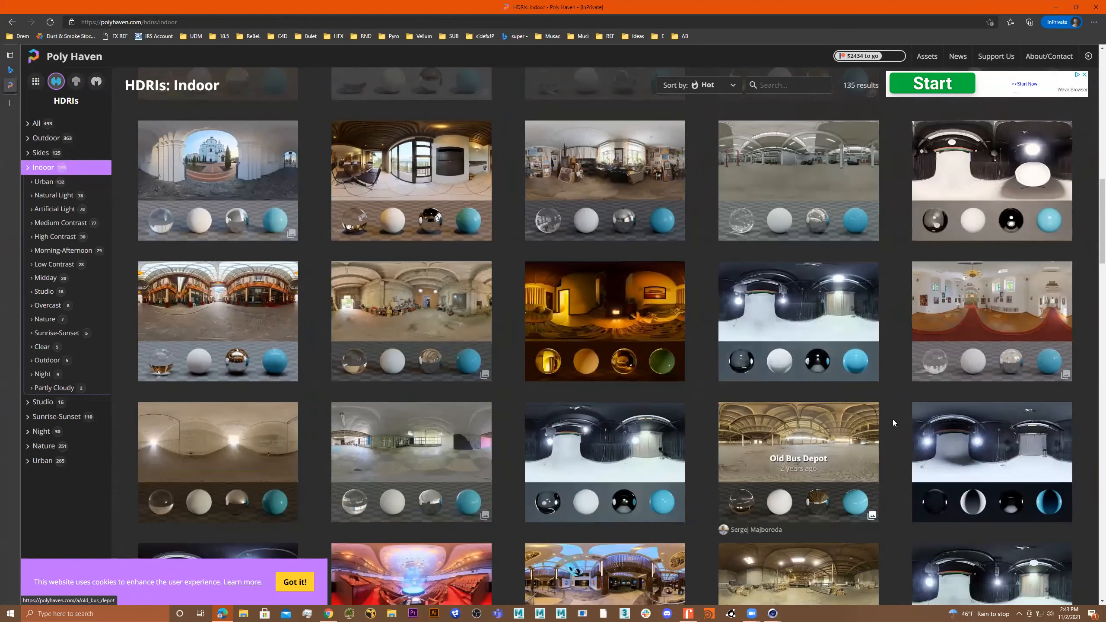
pyautogui.scroll(-7, 892, 422)
pyautogui.scroll(-3, 825, 423)
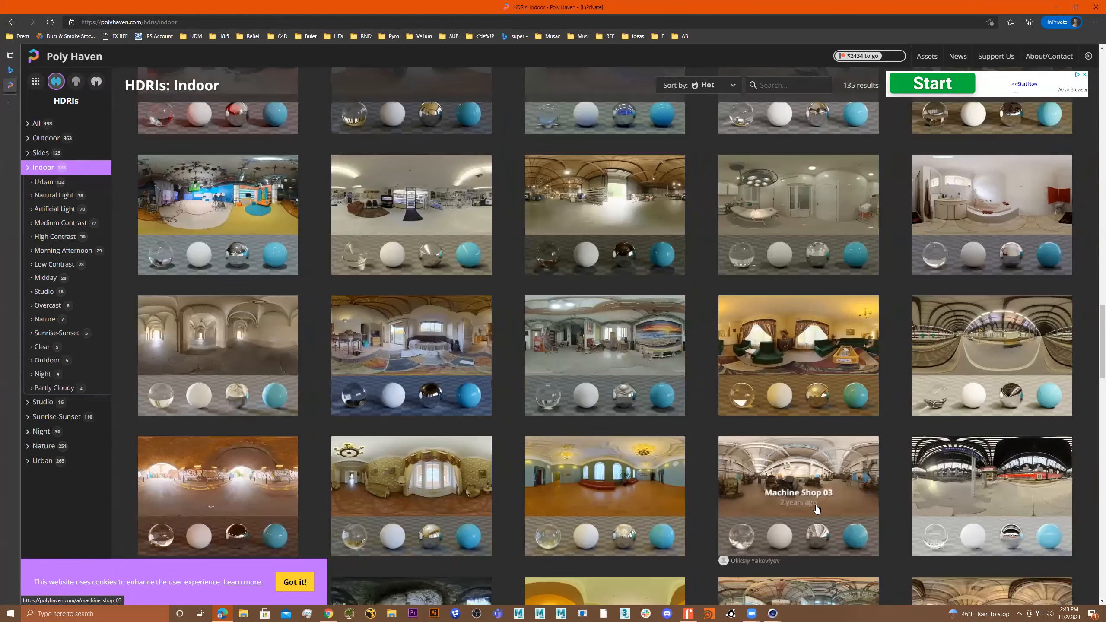
pyautogui.scroll(-5, 817, 509)
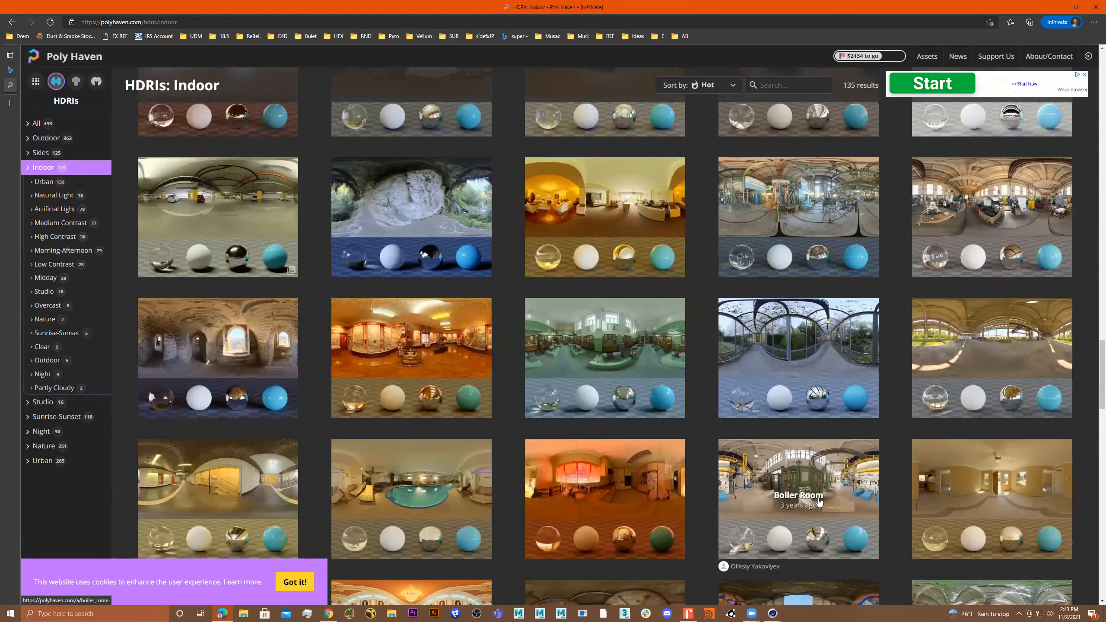
pyautogui.scroll(-4, 819, 500)
pyautogui.scroll(-5, 821, 499)
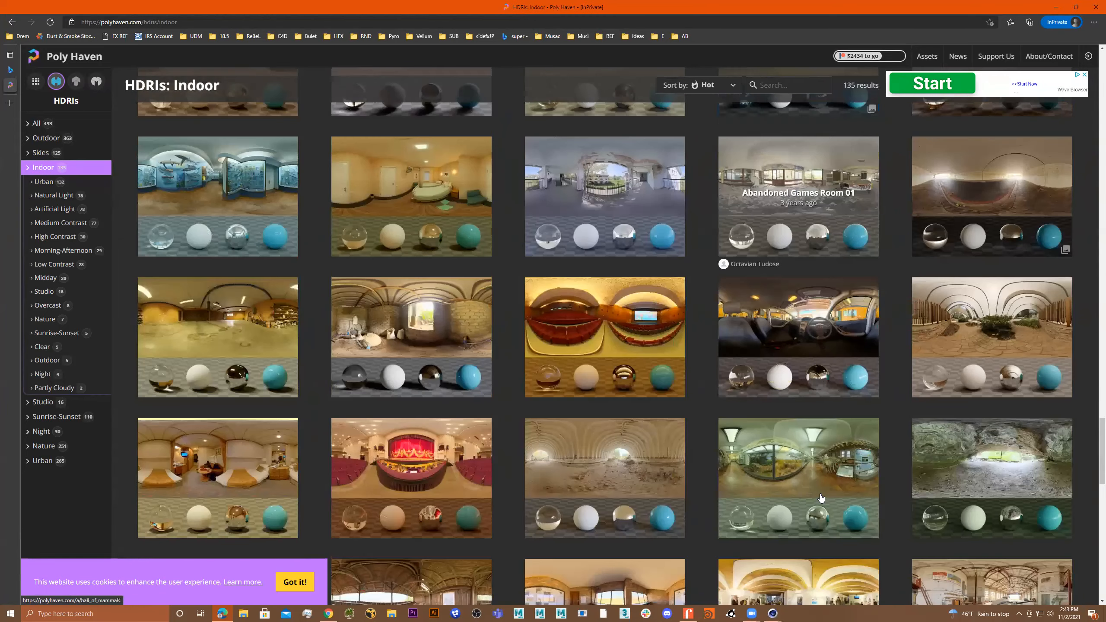
pyautogui.scroll(-8, 821, 499)
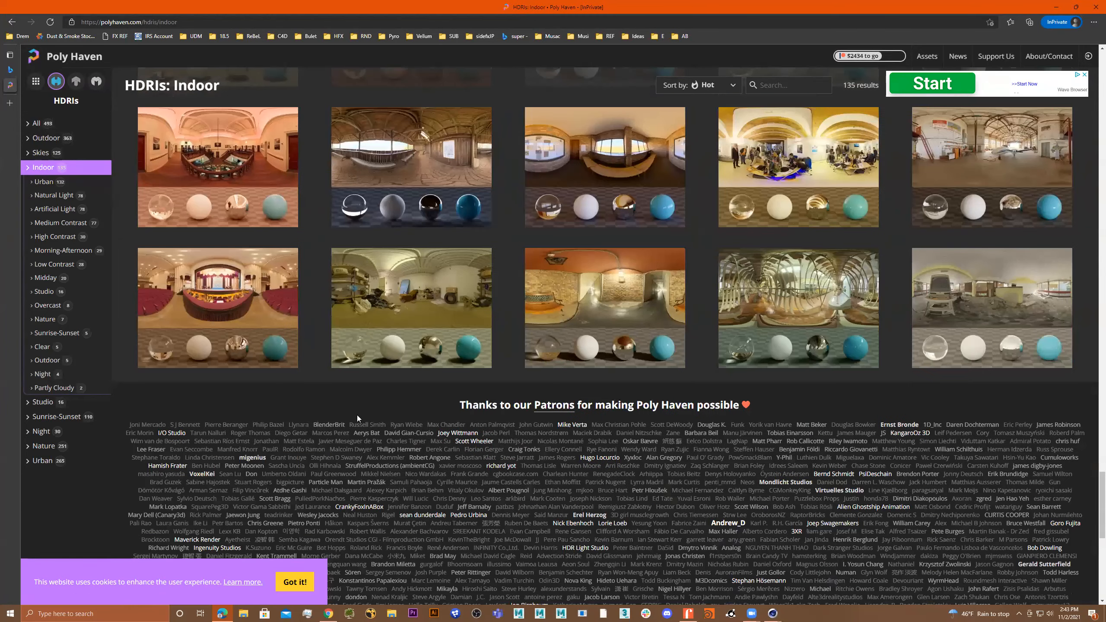
pyautogui.scroll(3, 357, 415)
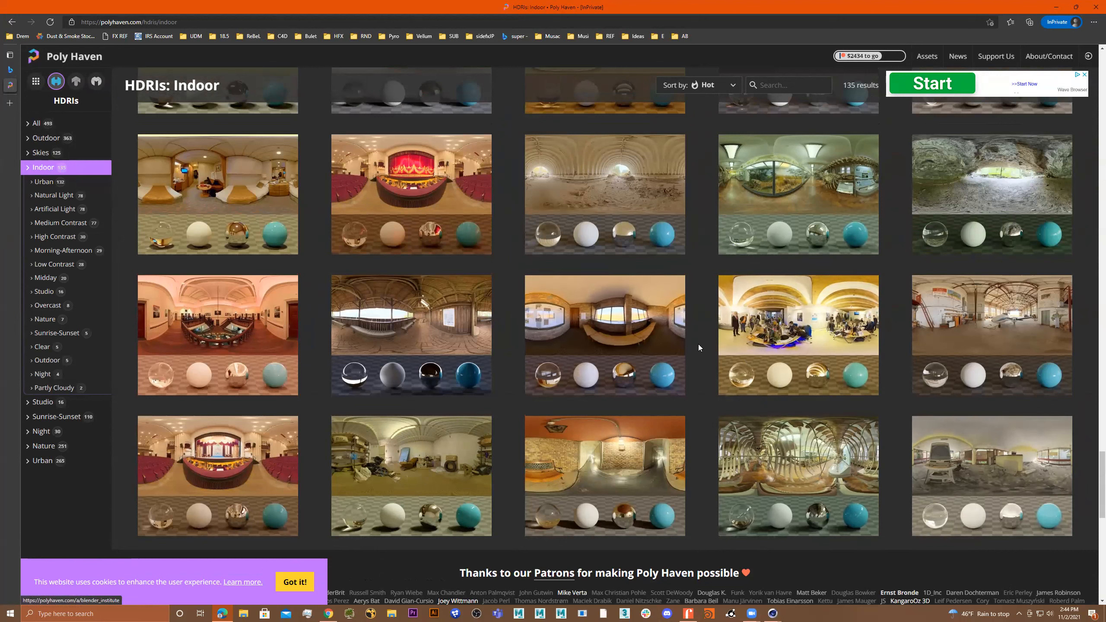
pyautogui.scroll(5, 749, 325)
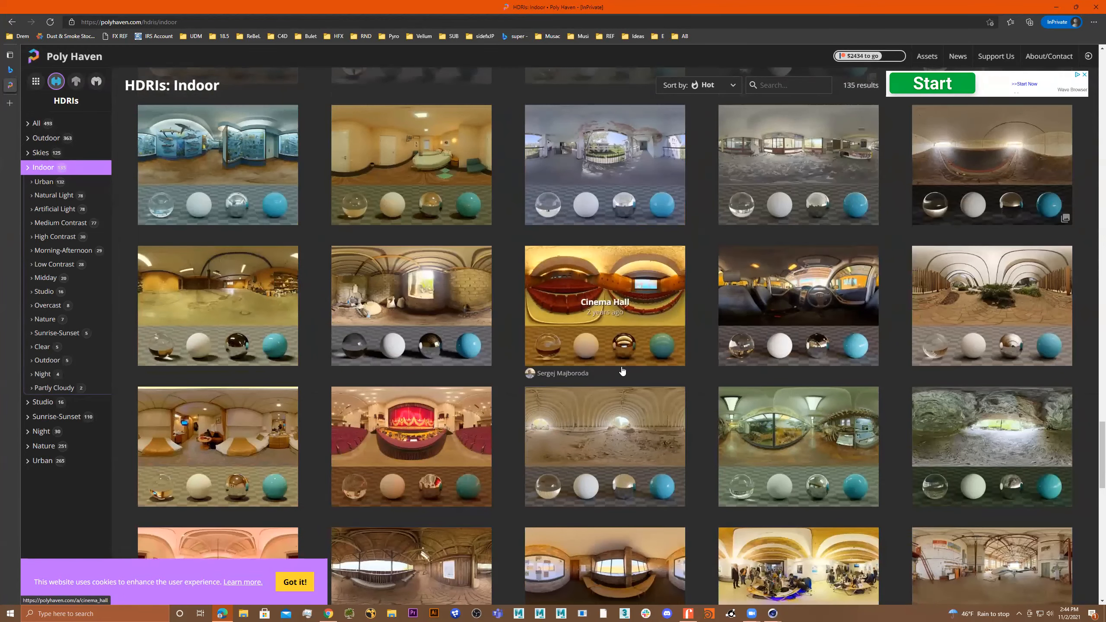
pyautogui.scroll(5, 454, 360)
pyautogui.scroll(1, 605, 416)
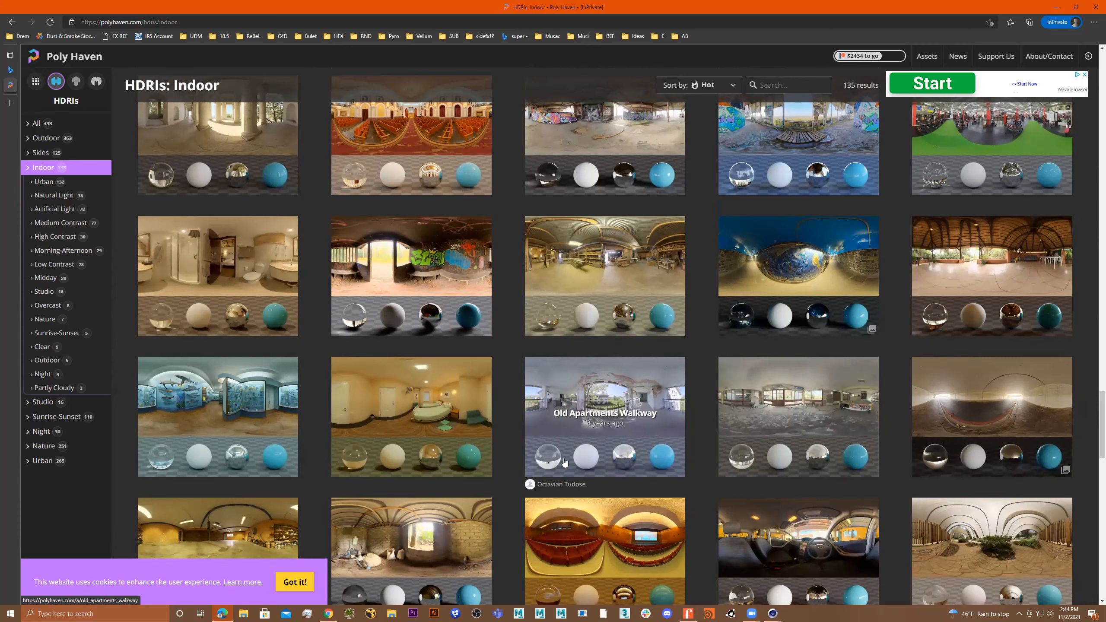
pyautogui.scroll(3, 823, 451)
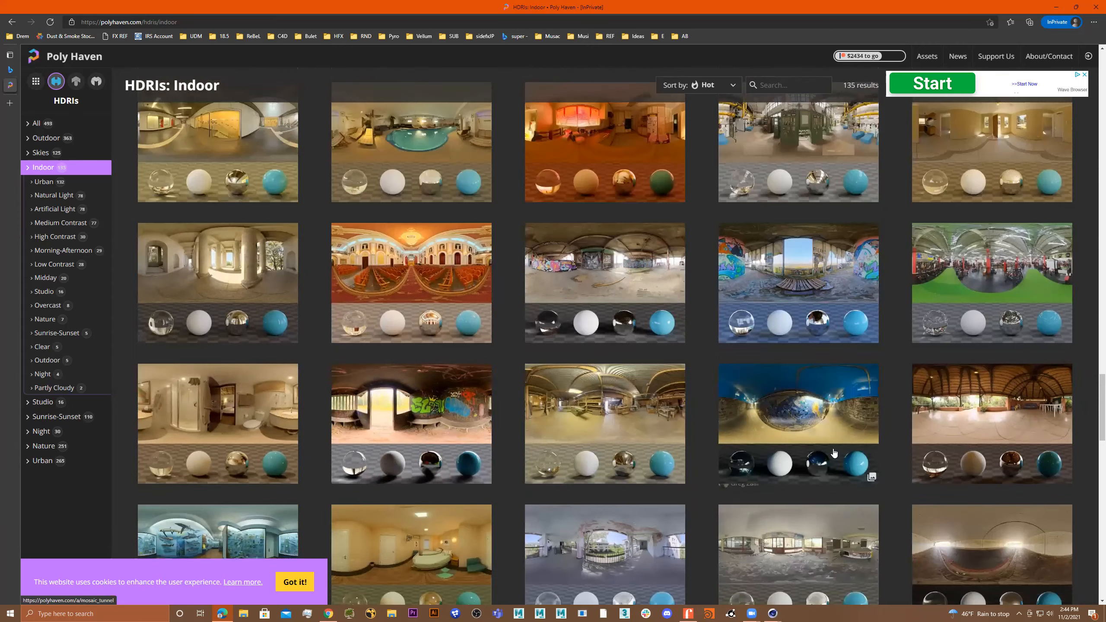
pyautogui.scroll(3, 837, 453)
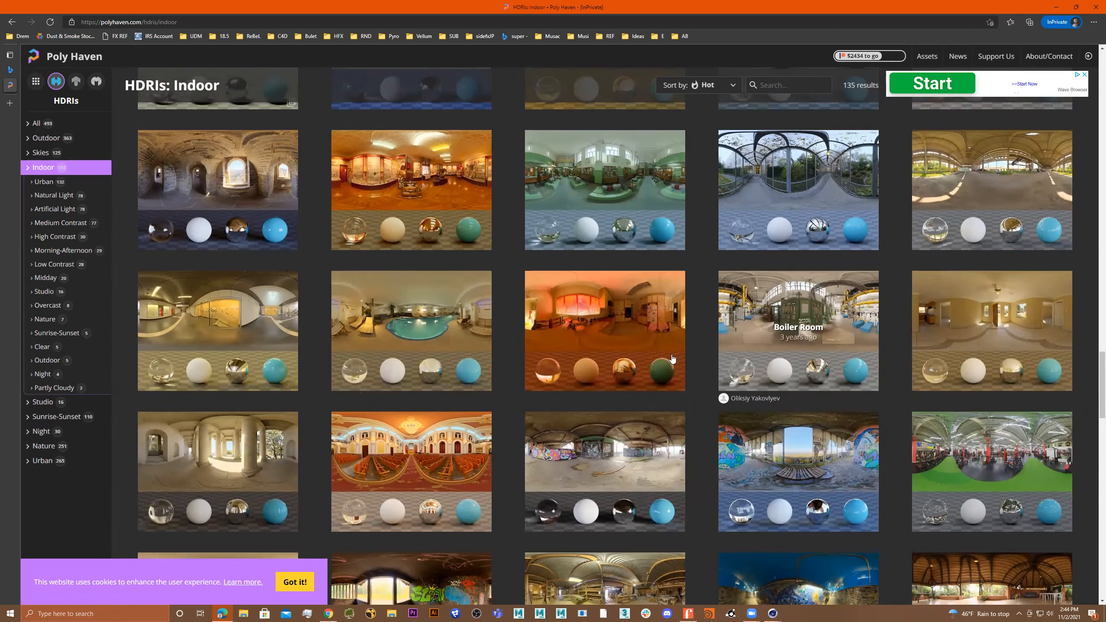
pyautogui.scroll(5, 580, 352)
pyautogui.scroll(4, 580, 352)
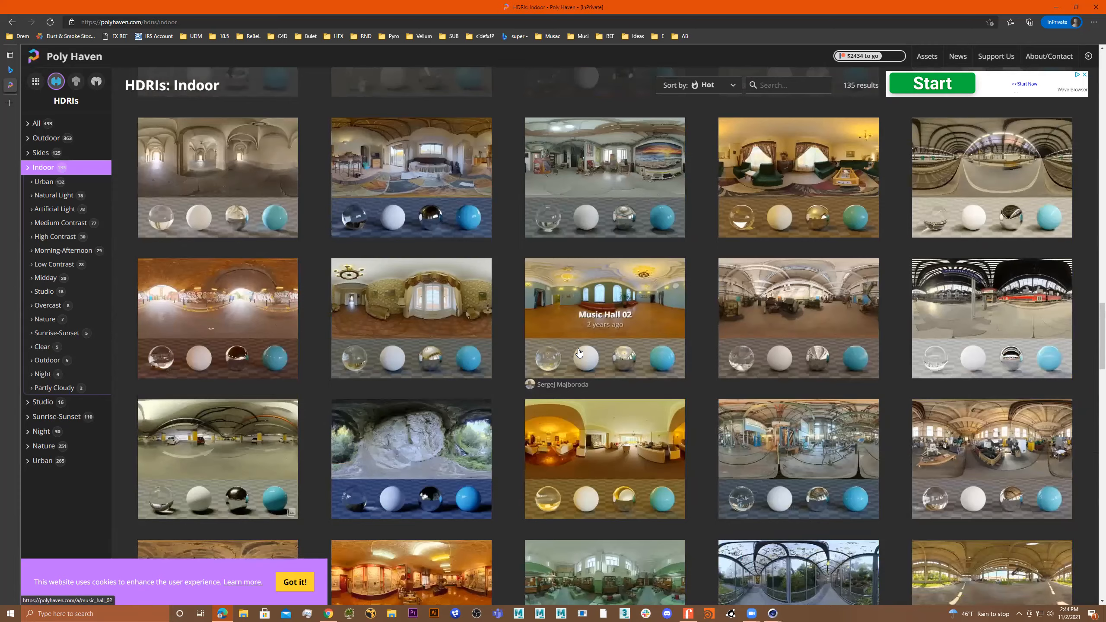
pyautogui.scroll(-5, 580, 352)
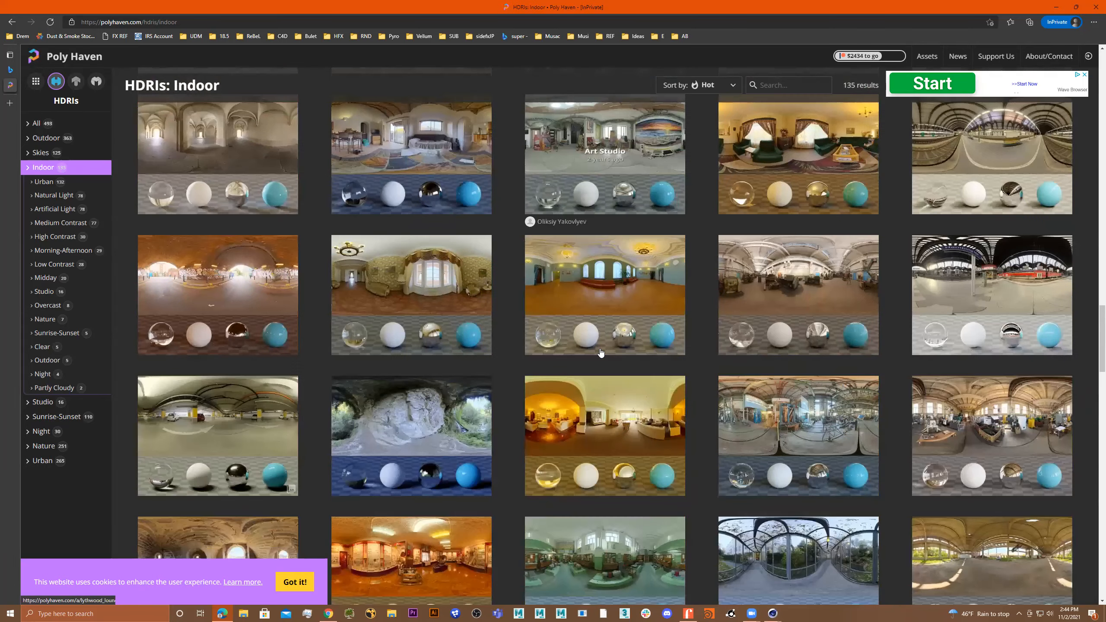
pyautogui.scroll(-4, 881, 396)
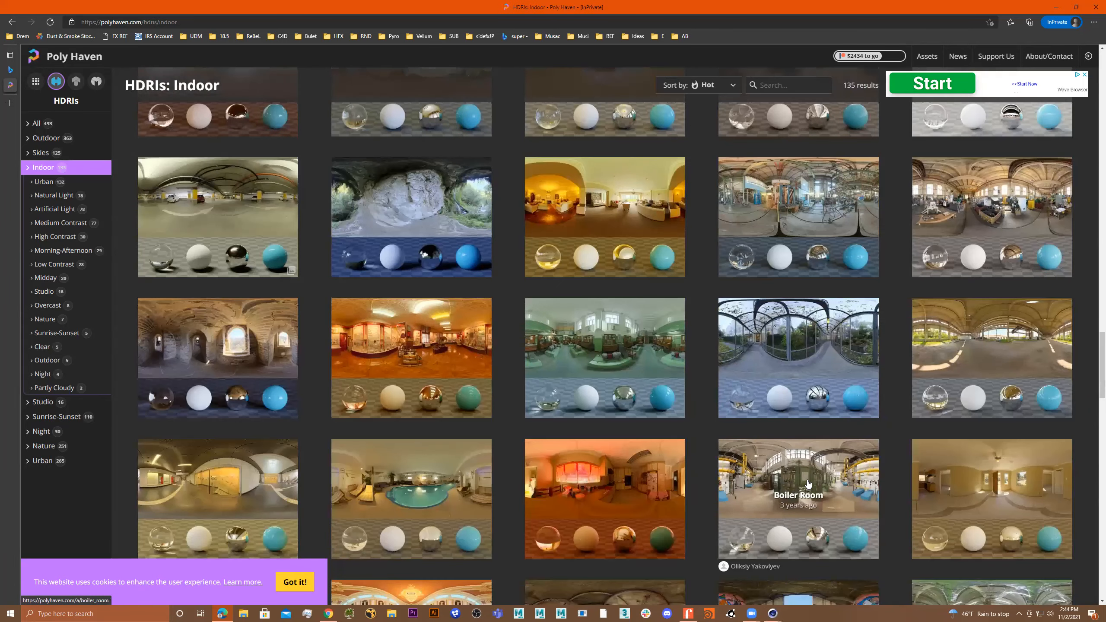
# Open the page of the Blender Institute HDRI from near the end of the indoor collection
pyautogui.click(1053, 8)
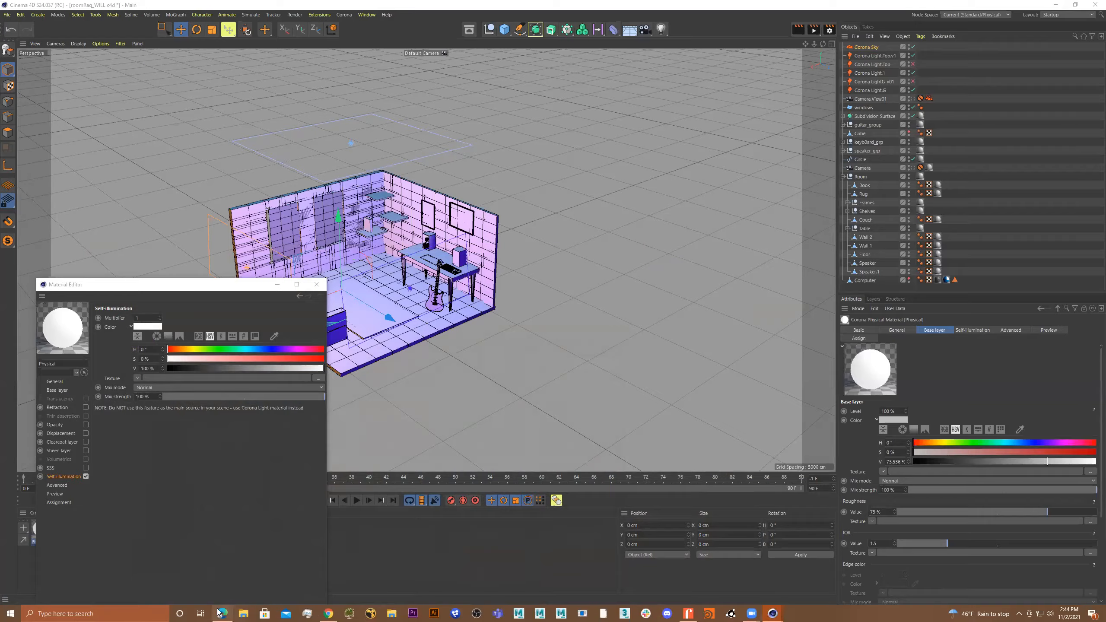
pyautogui.click(221, 613)
pyautogui.scroll(-10, 849, 452)
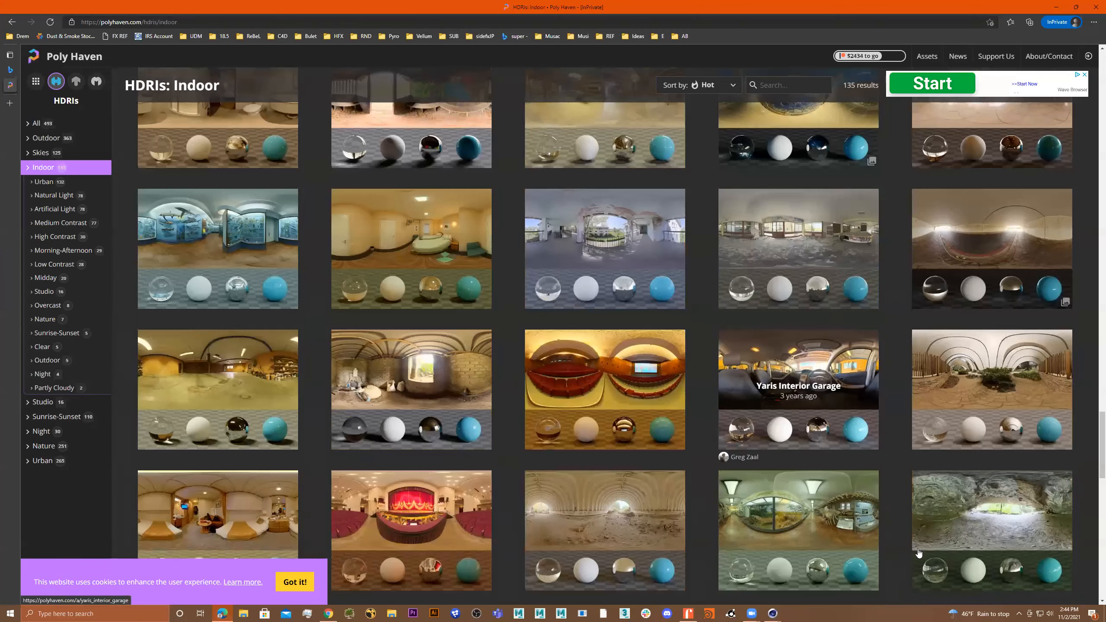
pyautogui.scroll(-5, 854, 379)
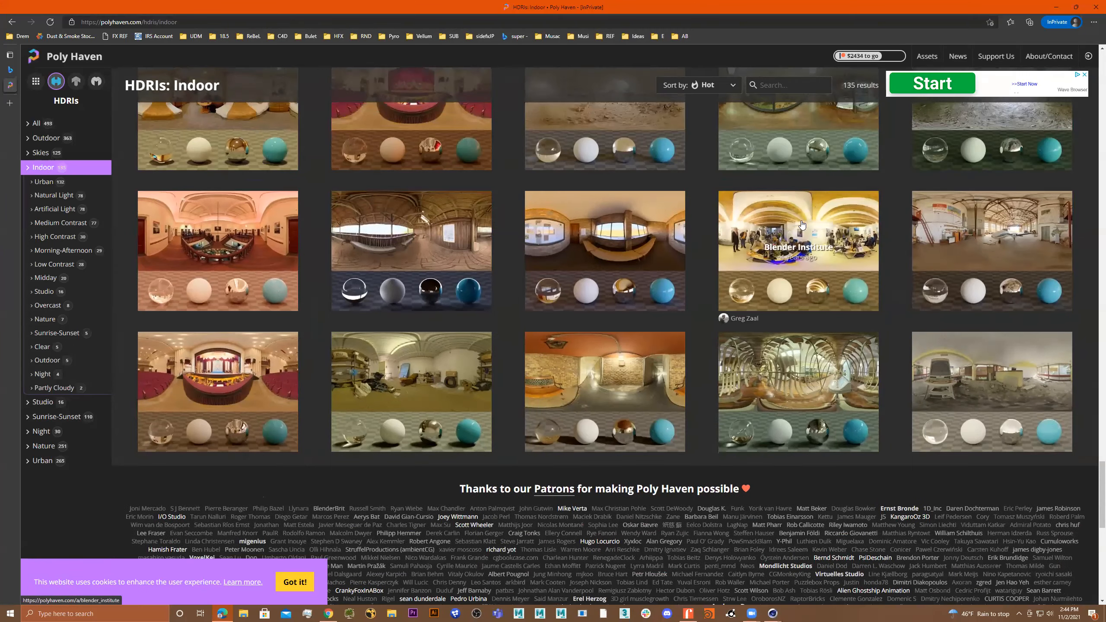
pyautogui.click(803, 224)
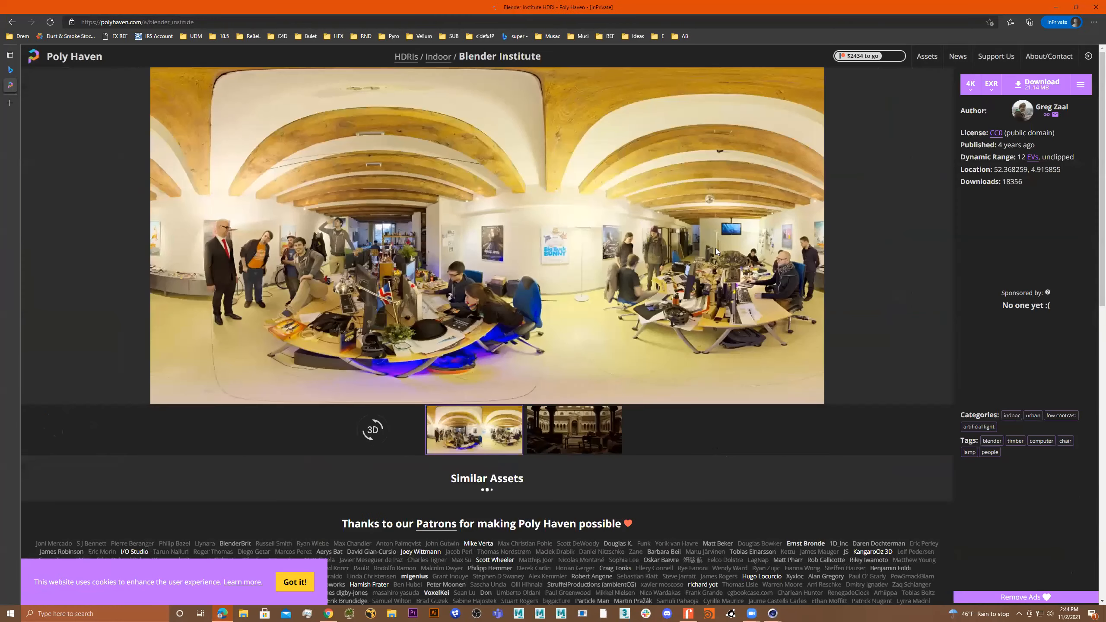
# Download the Blender Institute HDRI as a 4K EXR and switch back to Cinema 4D
pyautogui.click(1039, 83)
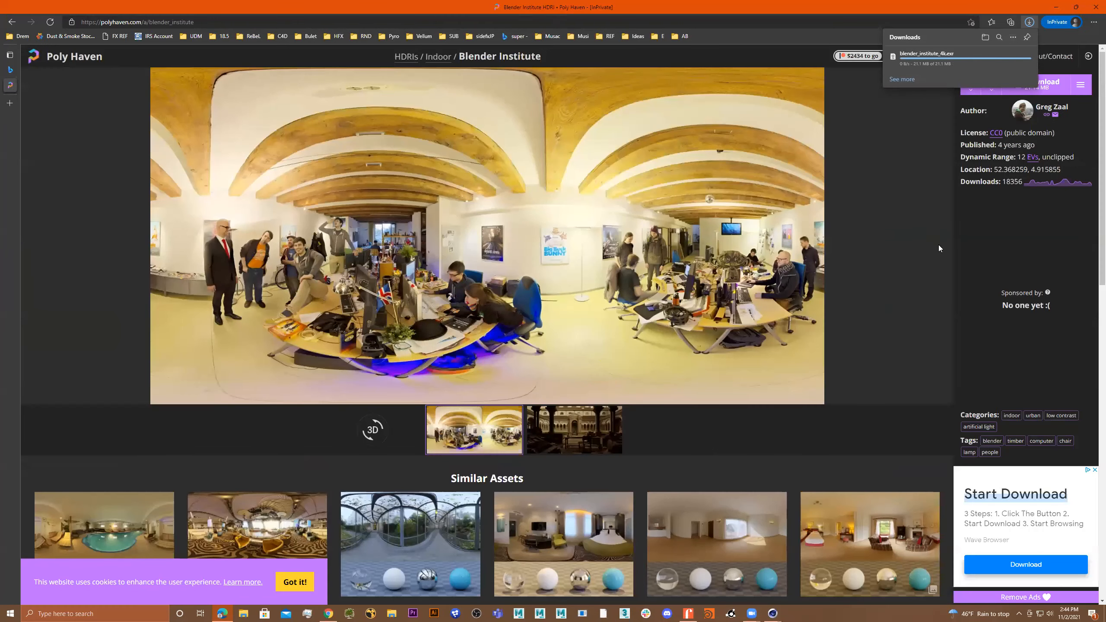
pyautogui.click(916, 57)
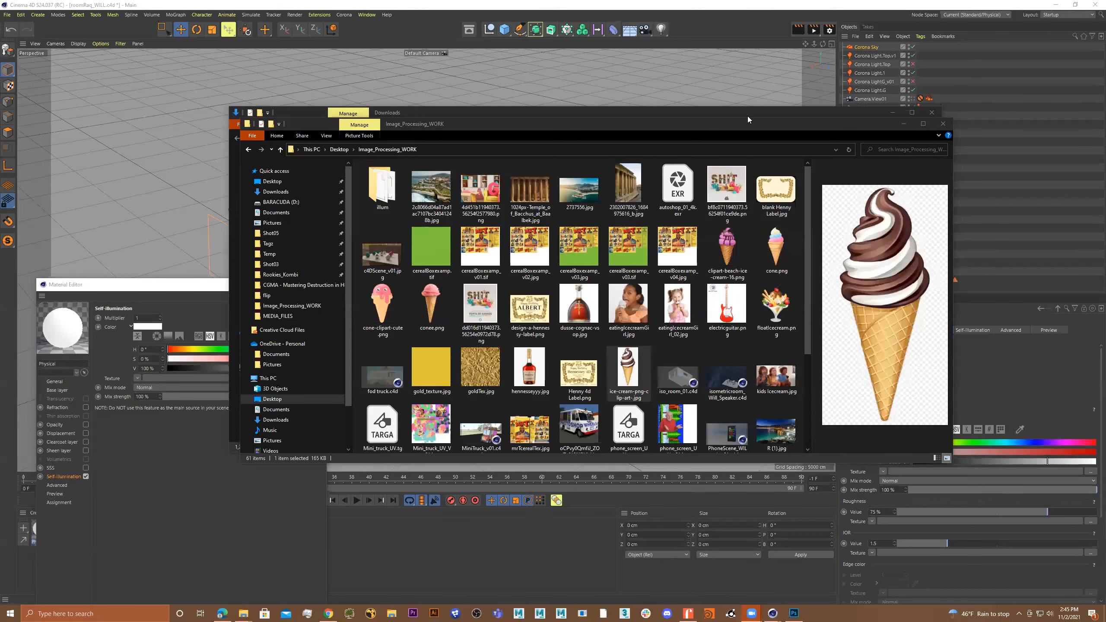
pyautogui.moveTo(747, 116); pyautogui.dragTo(746, 123)
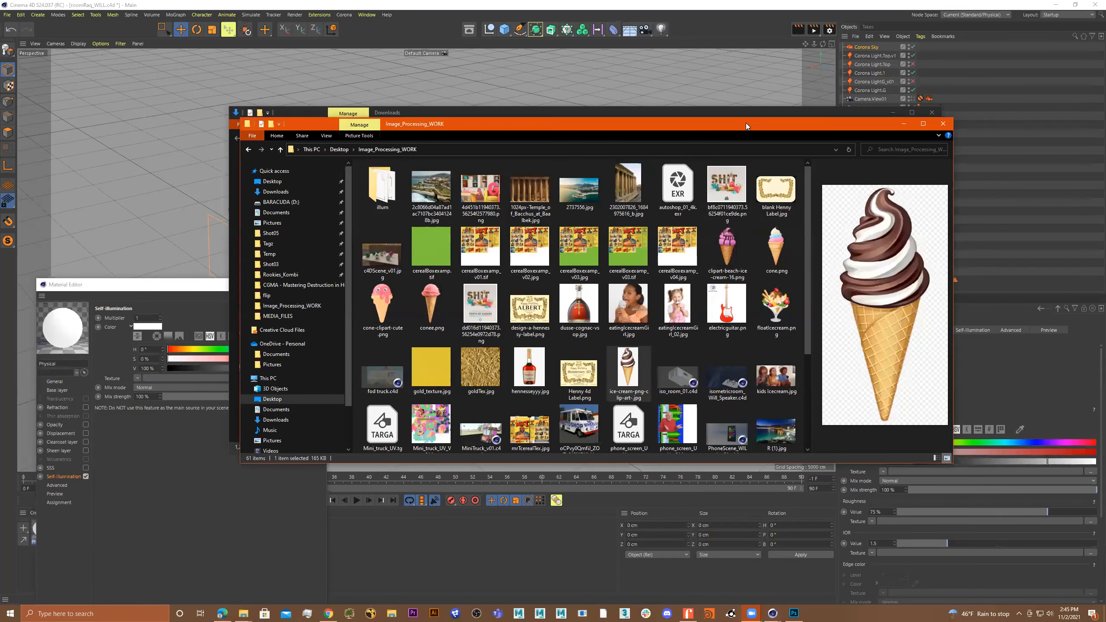
pyautogui.click(904, 124)
pyautogui.click(635, 4)
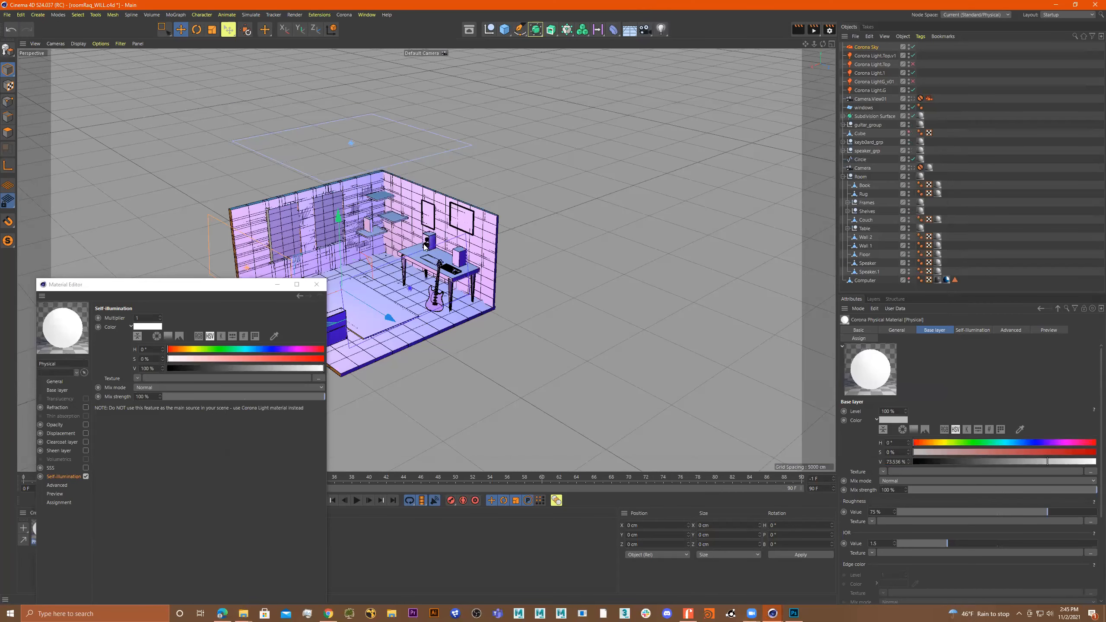
# Move blender_institute_4k.exr into the Image_Processing_WORK folder and load it as the Physical material's self-illumination texture
pyautogui.click(318, 379)
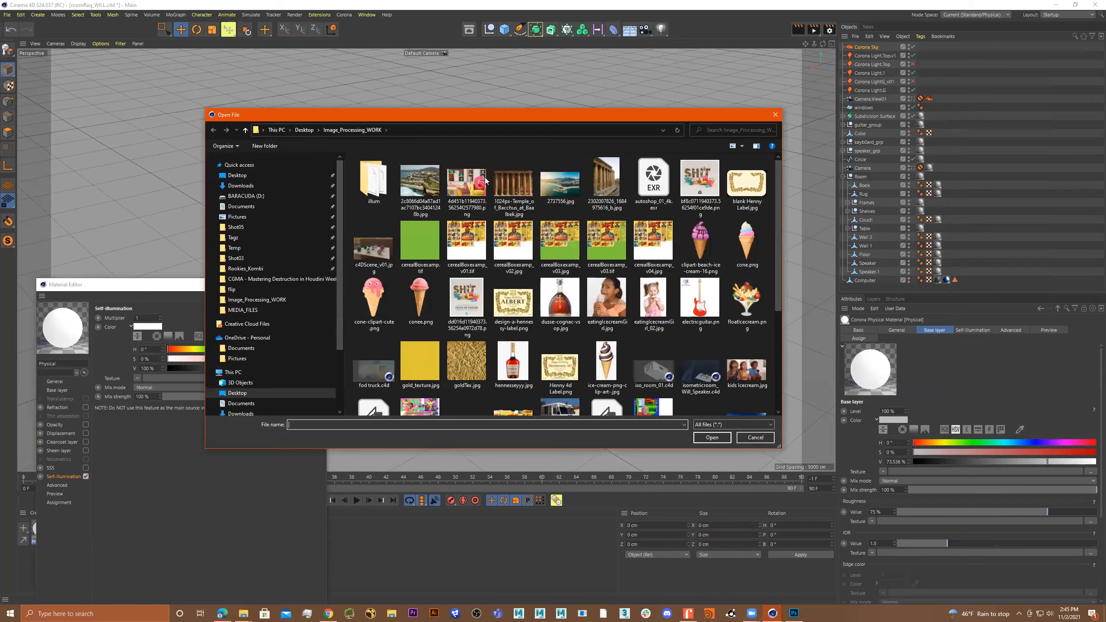
pyautogui.click(454, 238)
pyautogui.press('Left')
pyautogui.press('Left')
pyautogui.press('Left')
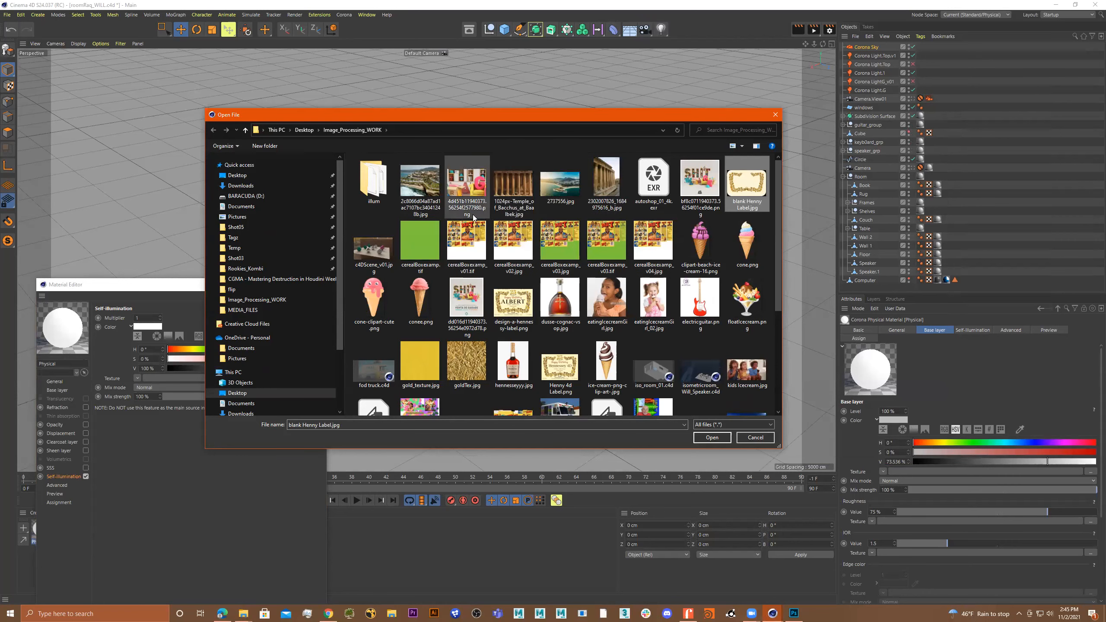
pyautogui.scroll(-3, 527, 245)
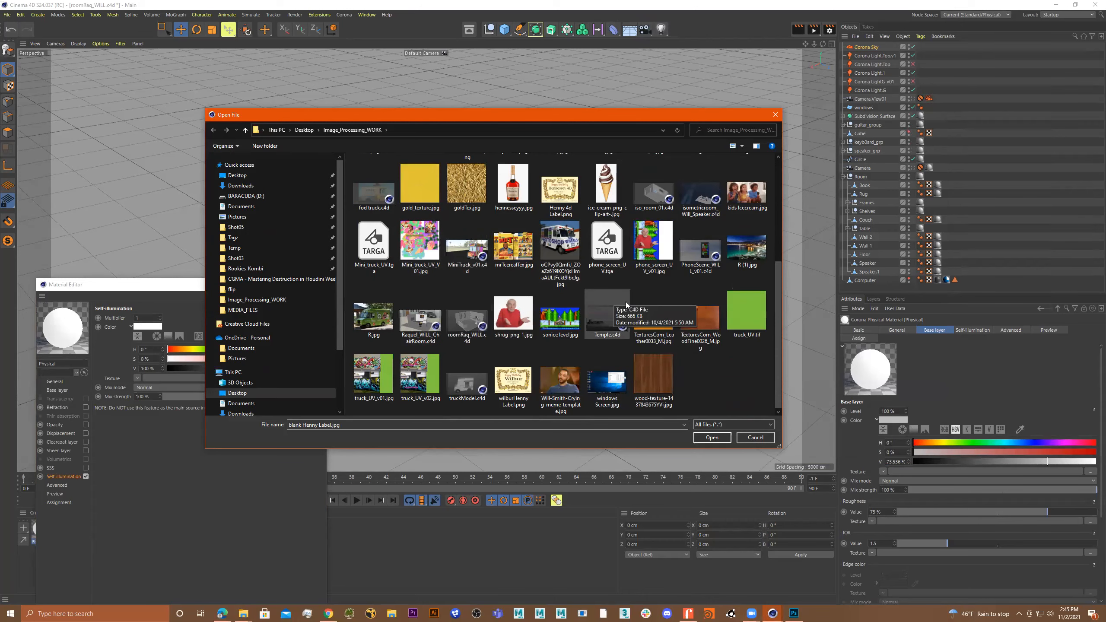
pyautogui.scroll(4, 595, 310)
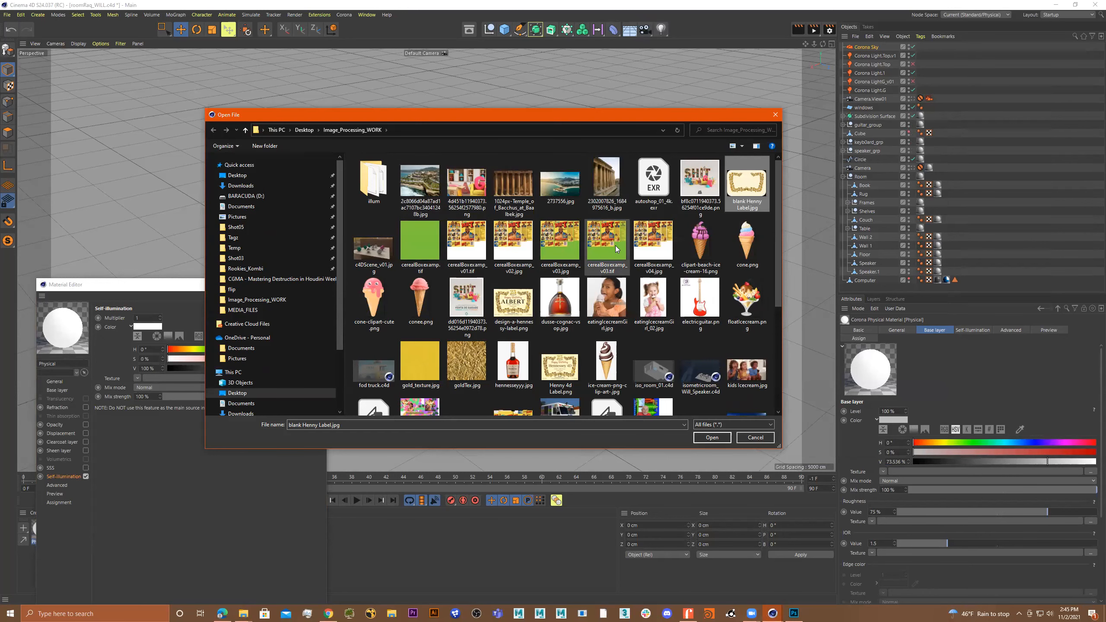
pyautogui.scroll(-4, 615, 249)
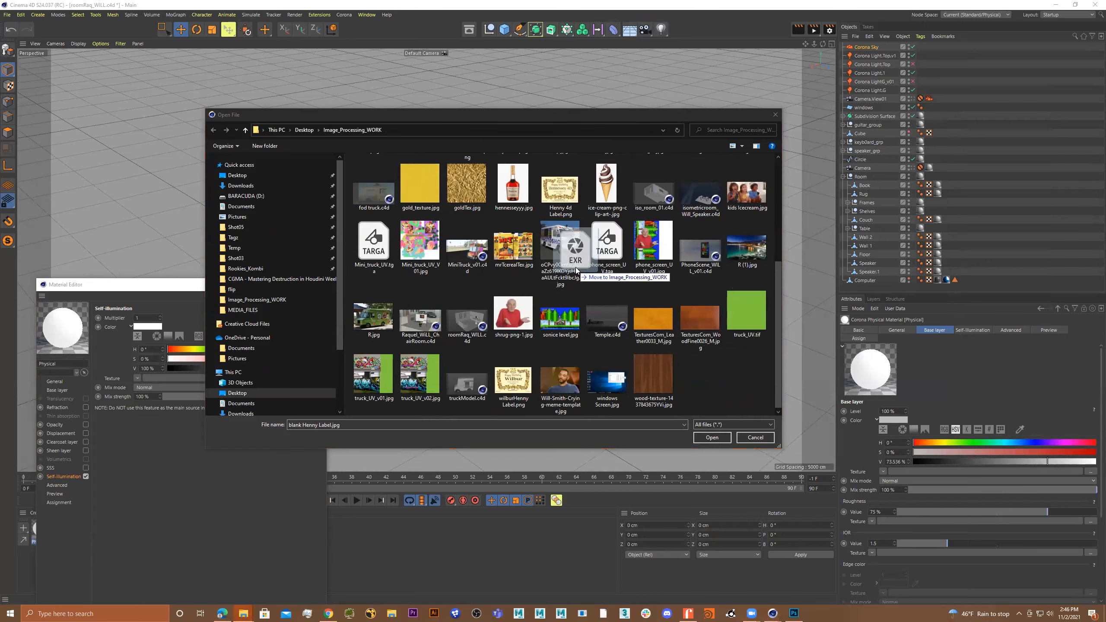
pyautogui.hotkey('alt', 'Tab')
pyautogui.hotkey('ctrl', 'v')
pyautogui.doubleClick(703, 379)
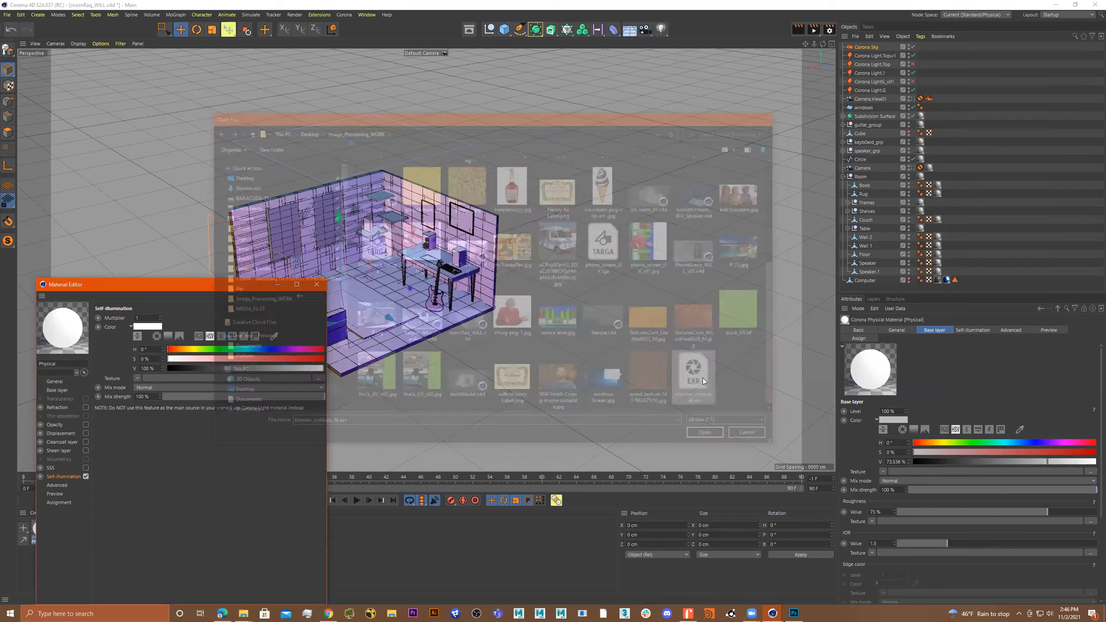
# Apply the Physical material to the Corona Sky and set the material's viewport preview size to 4096x4096
pyautogui.click(317, 284)
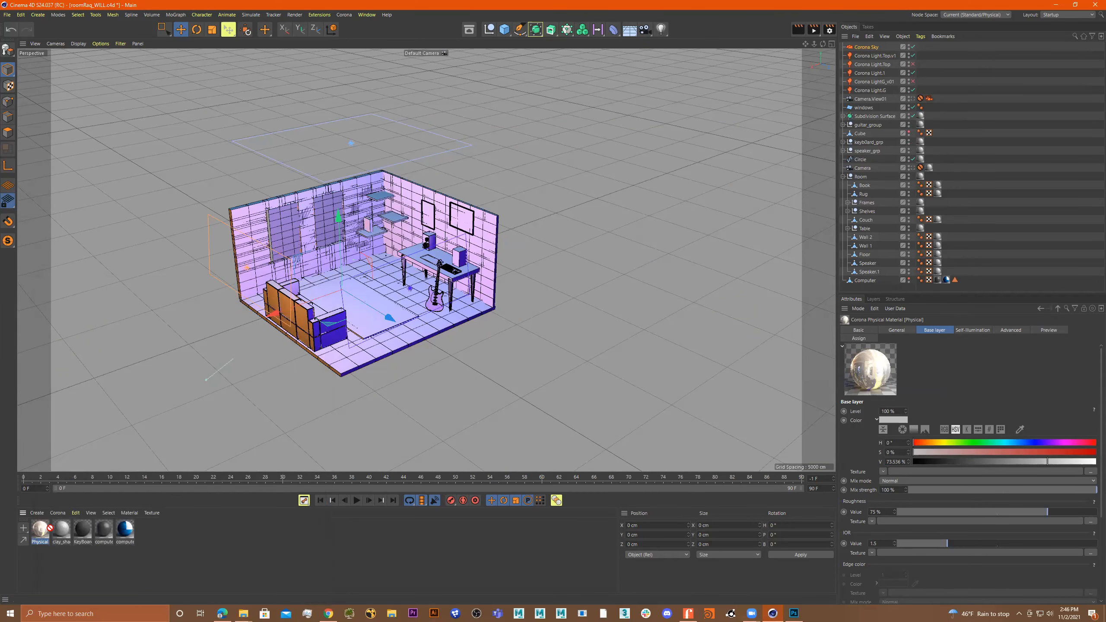
pyautogui.moveTo(860, 46); pyautogui.dragTo(861, 47)
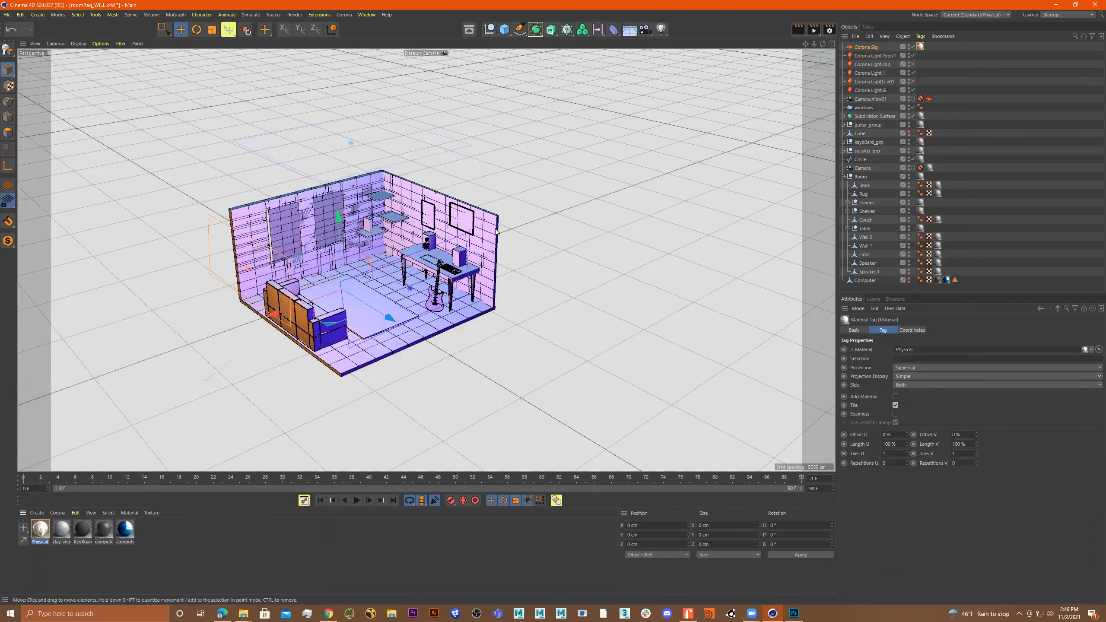
pyautogui.doubleClick(40, 529)
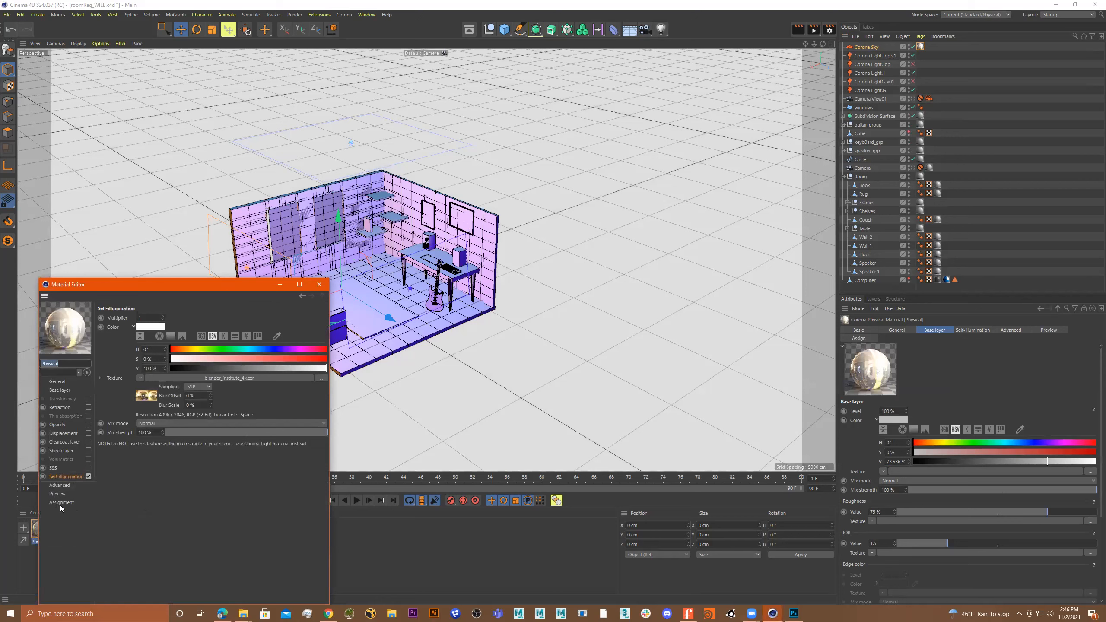
pyautogui.click(59, 485)
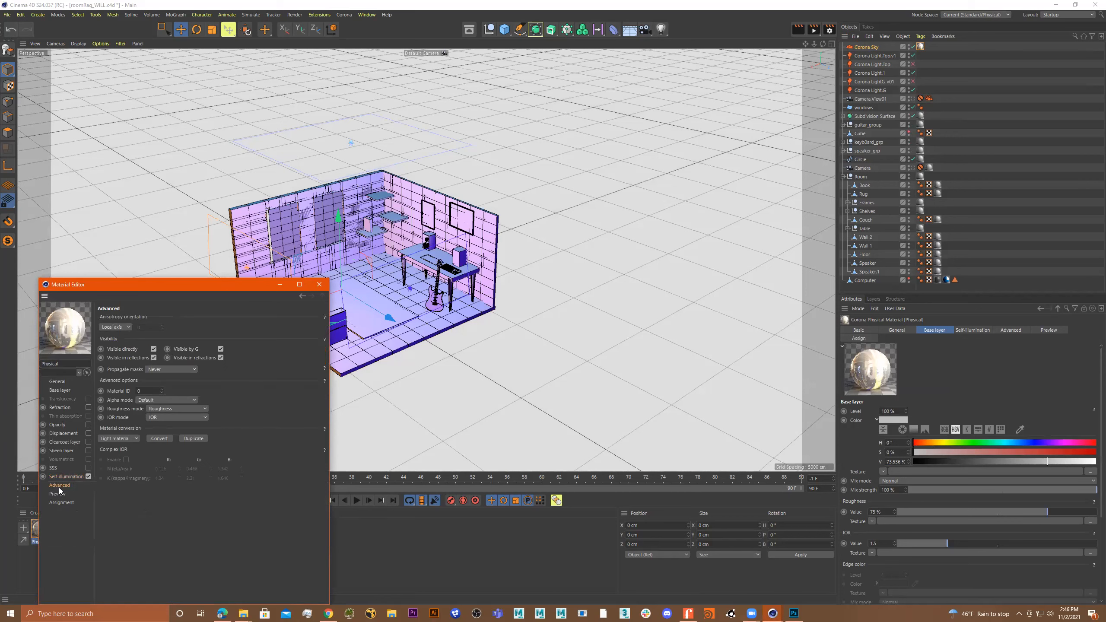
pyautogui.click(57, 504)
pyautogui.click(57, 494)
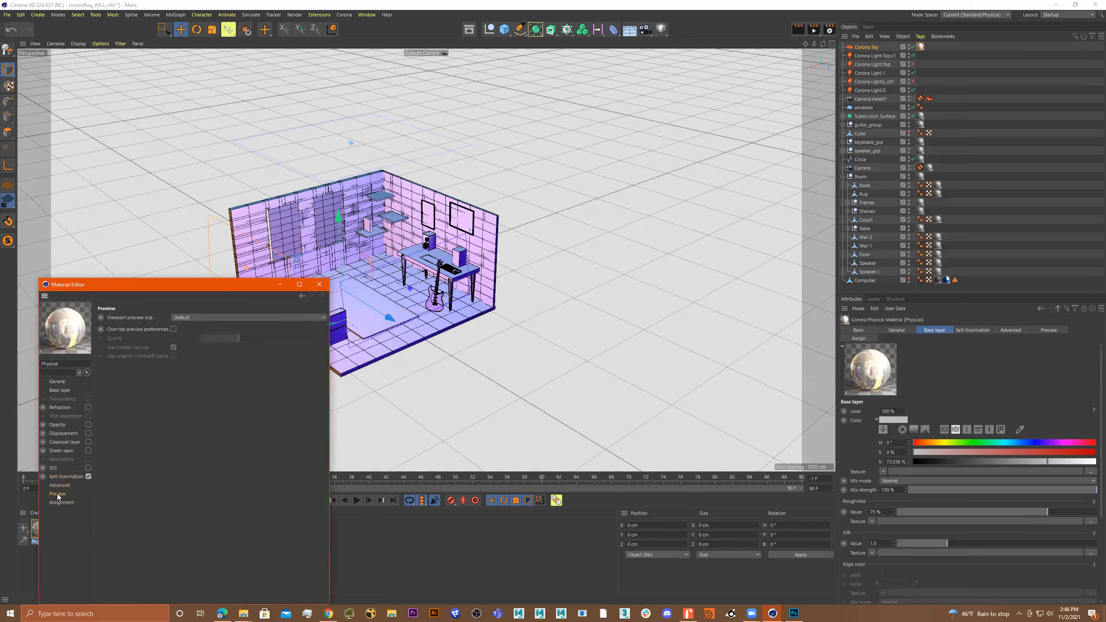
pyautogui.click(183, 317)
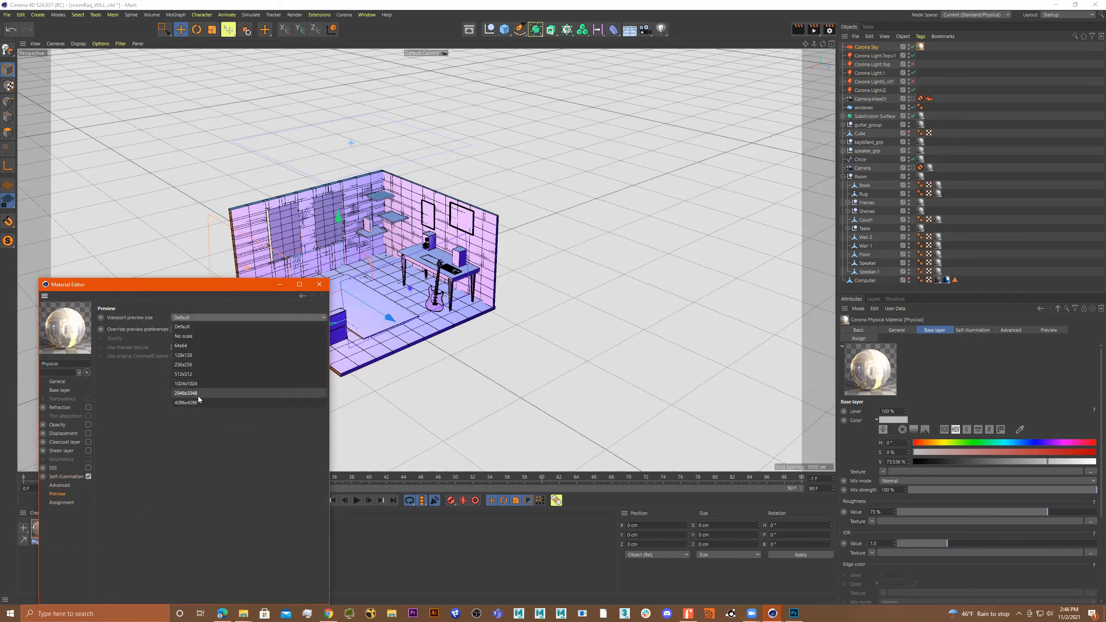
pyautogui.click(197, 404)
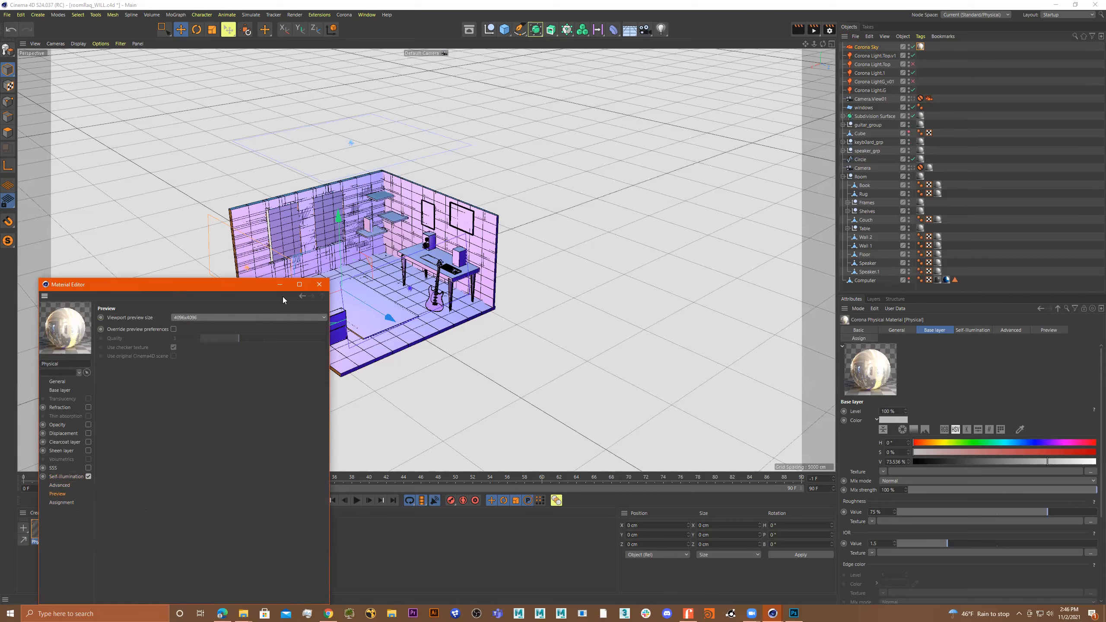
pyautogui.click(319, 284)
# View the scene through Camera.View01, run a Corona interactive rendering to check the sky lighting, and close the render window
pyautogui.keyDown('alt'); pyautogui.moveTo(567, 301); pyautogui.dragTo(391, 340); pyautogui.keyUp('alt')
pyautogui.keyDown('alt'); pyautogui.moveTo(489, 200); pyautogui.dragTo(370, 227); pyautogui.keyUp('alt')
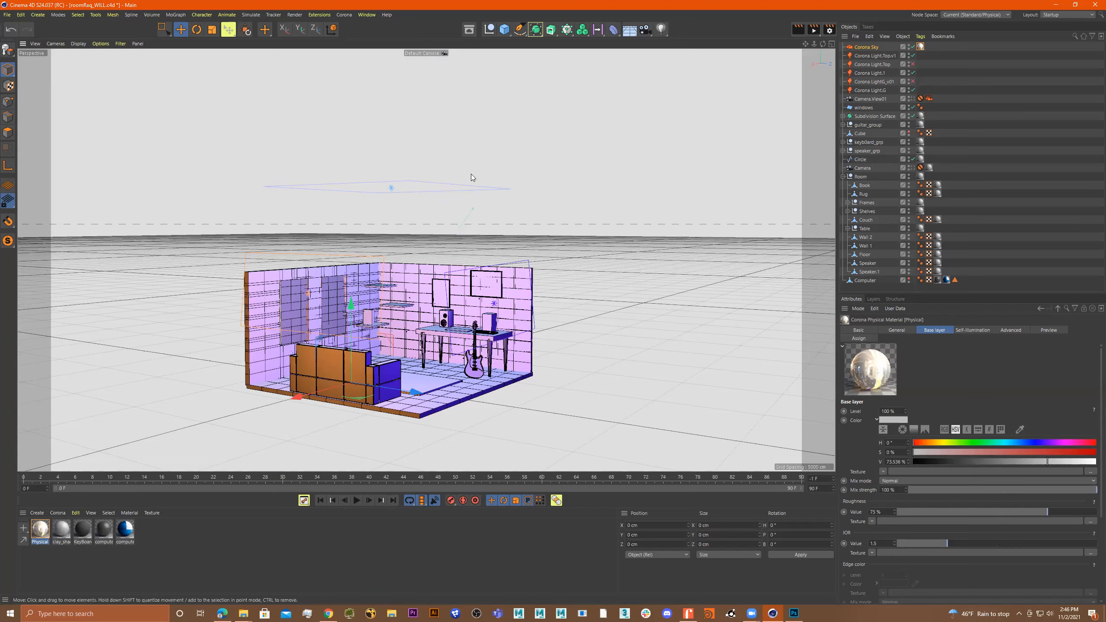
pyautogui.click(914, 99)
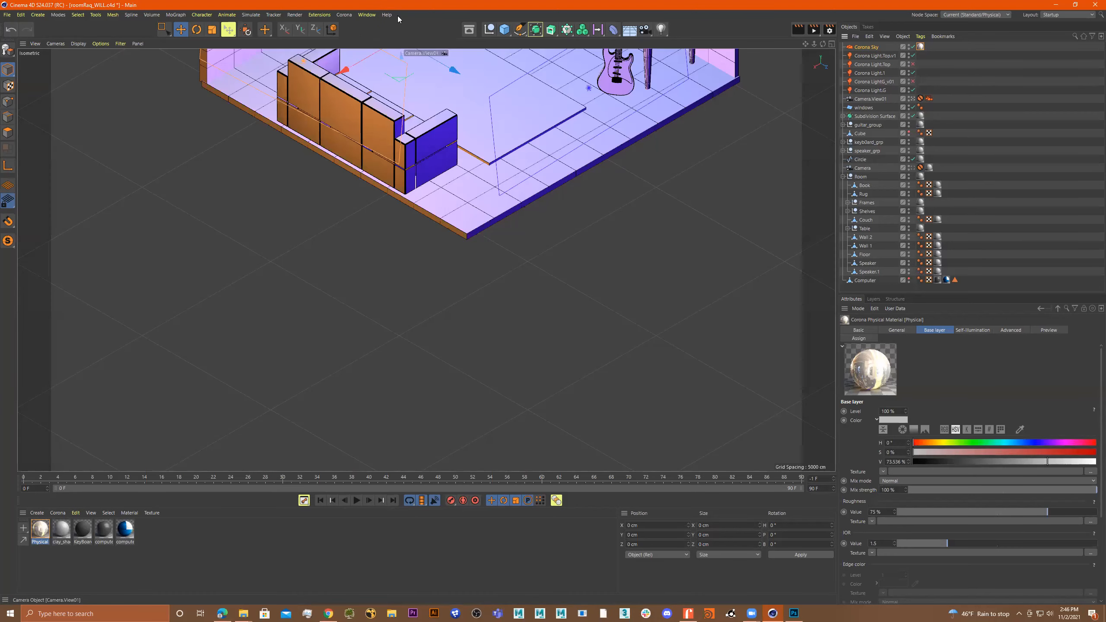
pyautogui.click(344, 14)
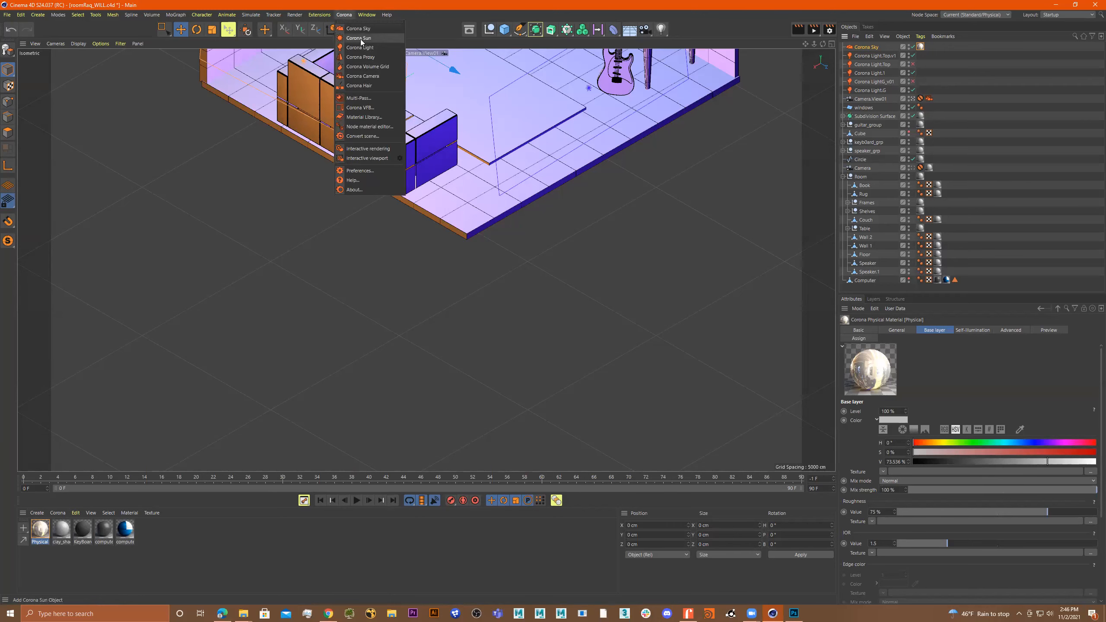
pyautogui.click(374, 149)
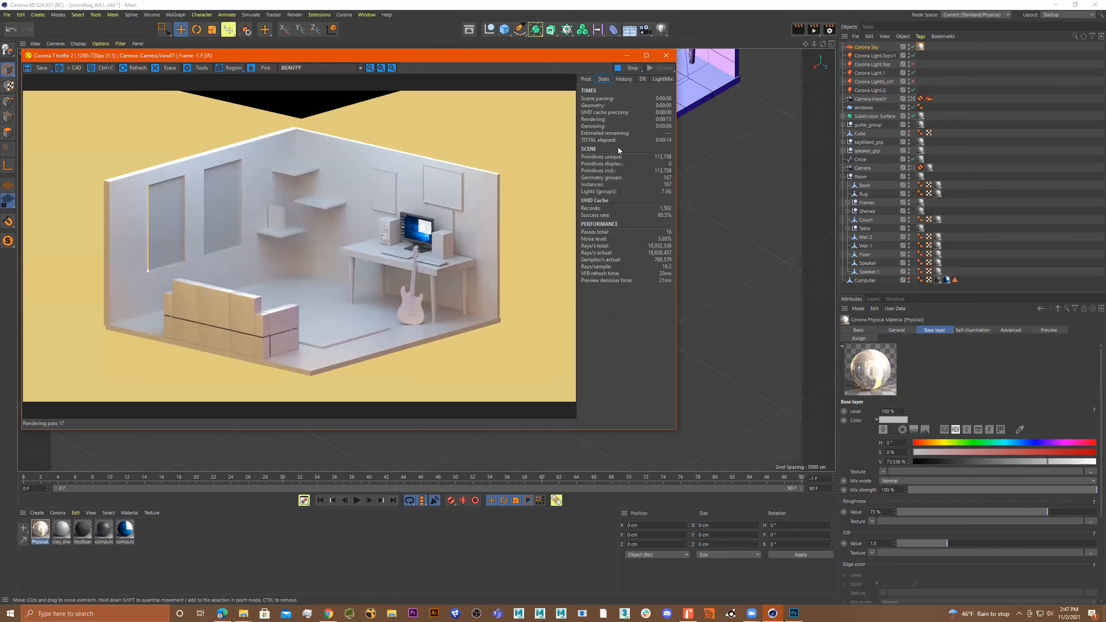
pyautogui.click(666, 56)
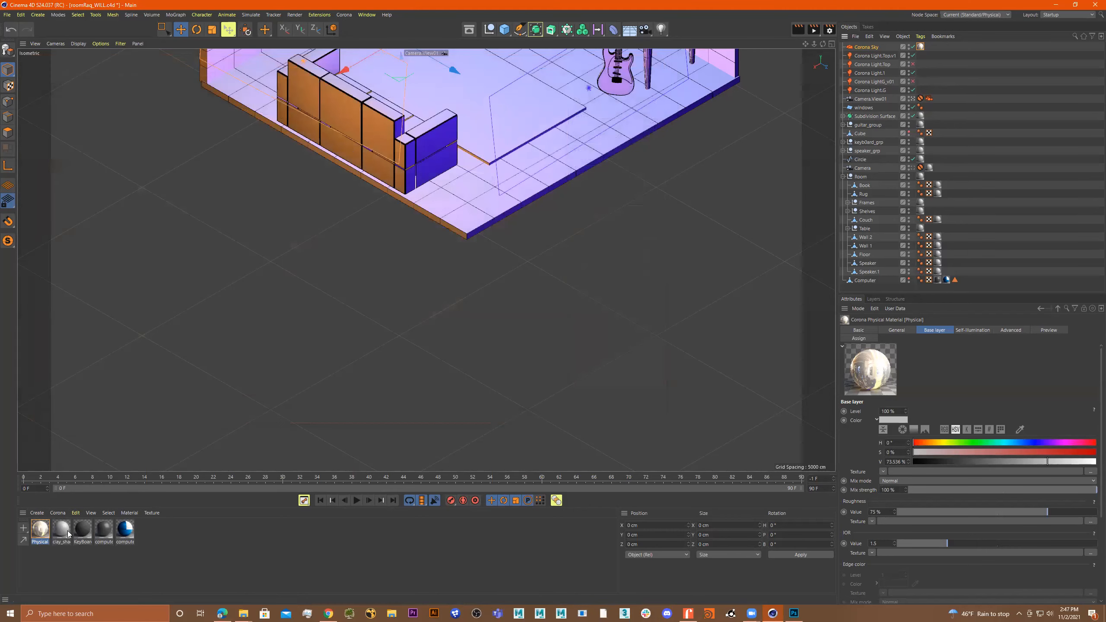
# Create a Corona Legacy material and name it hdri
pyautogui.click(37, 513)
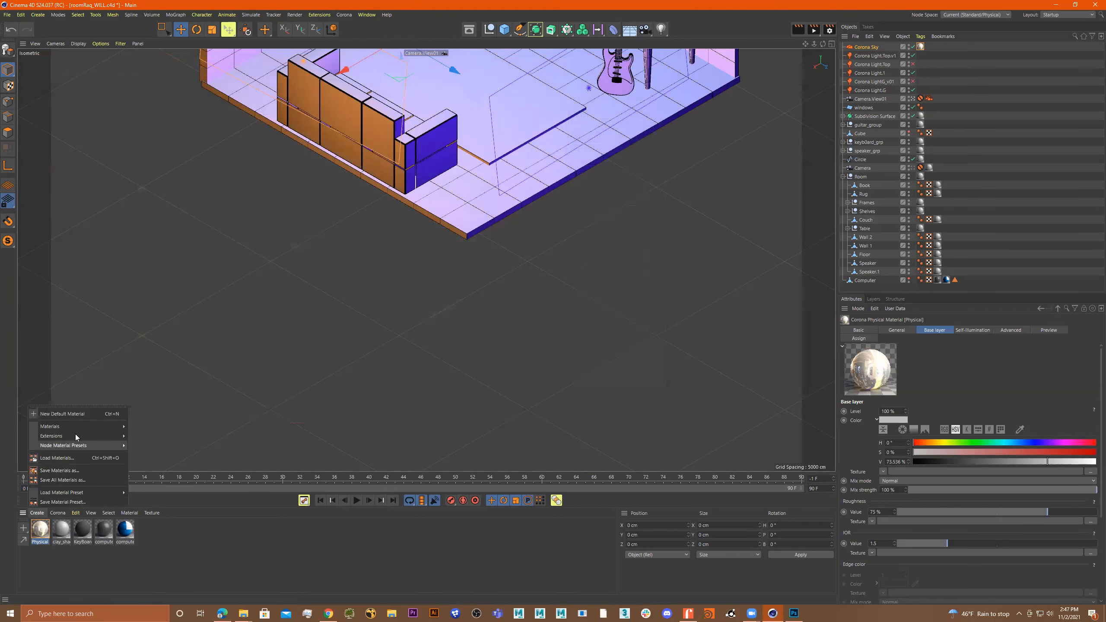
pyautogui.click(58, 513)
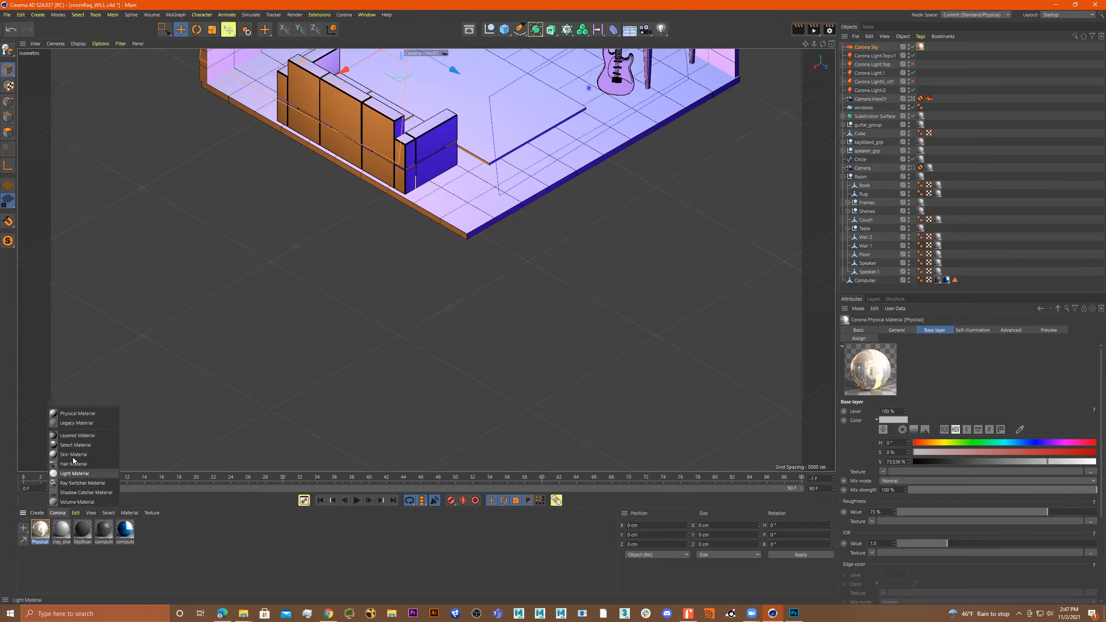
pyautogui.click(80, 423)
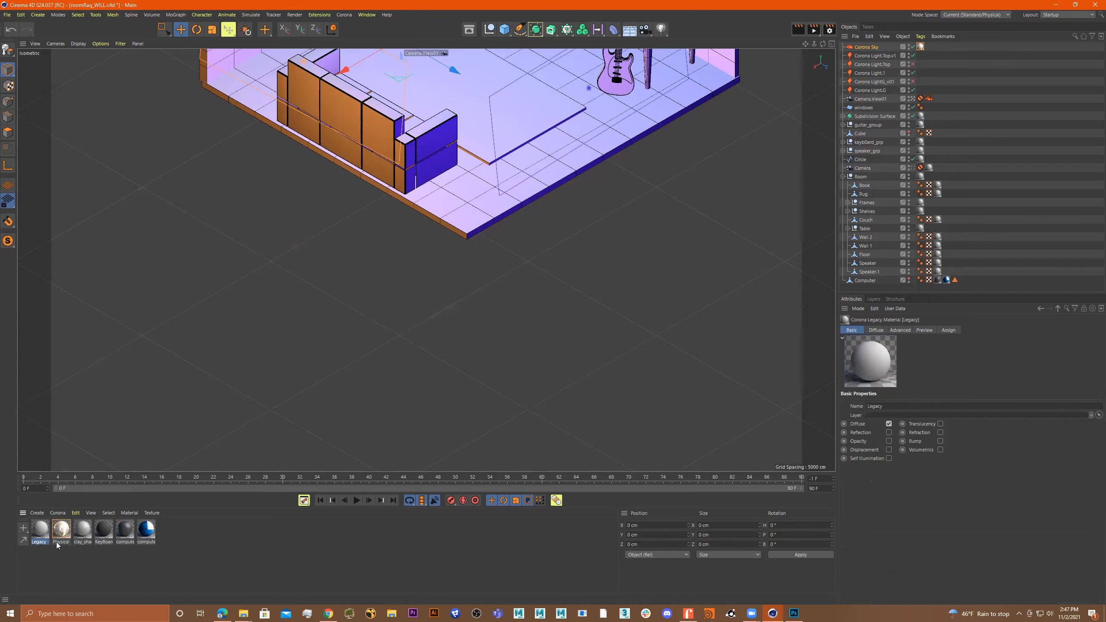
pyautogui.doubleClick(40, 539)
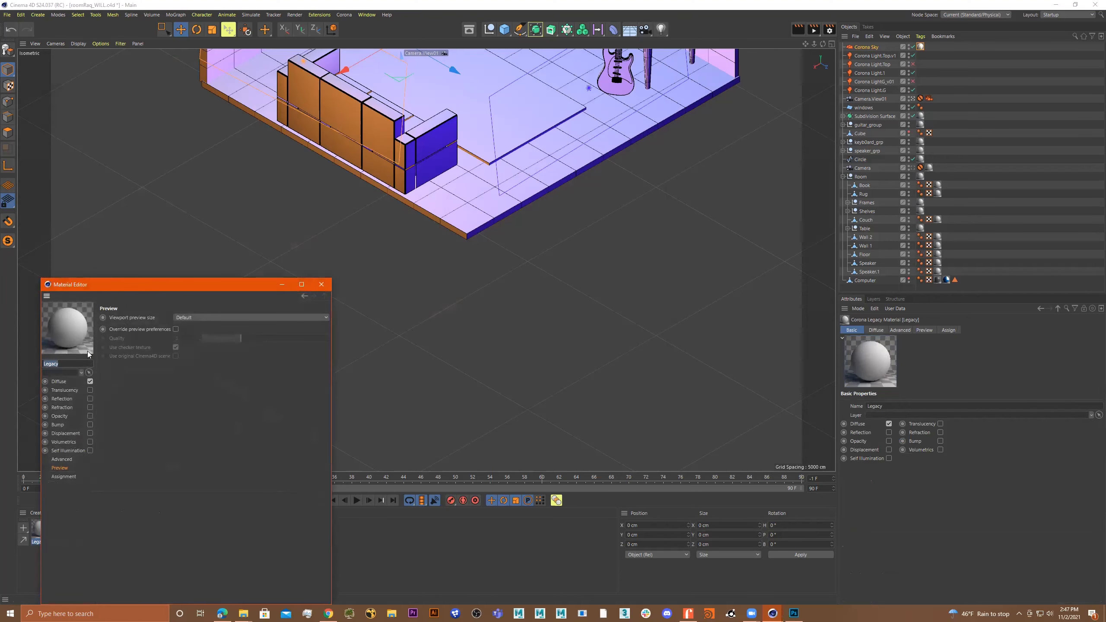
pyautogui.write('hdri')
pyautogui.press('Return')
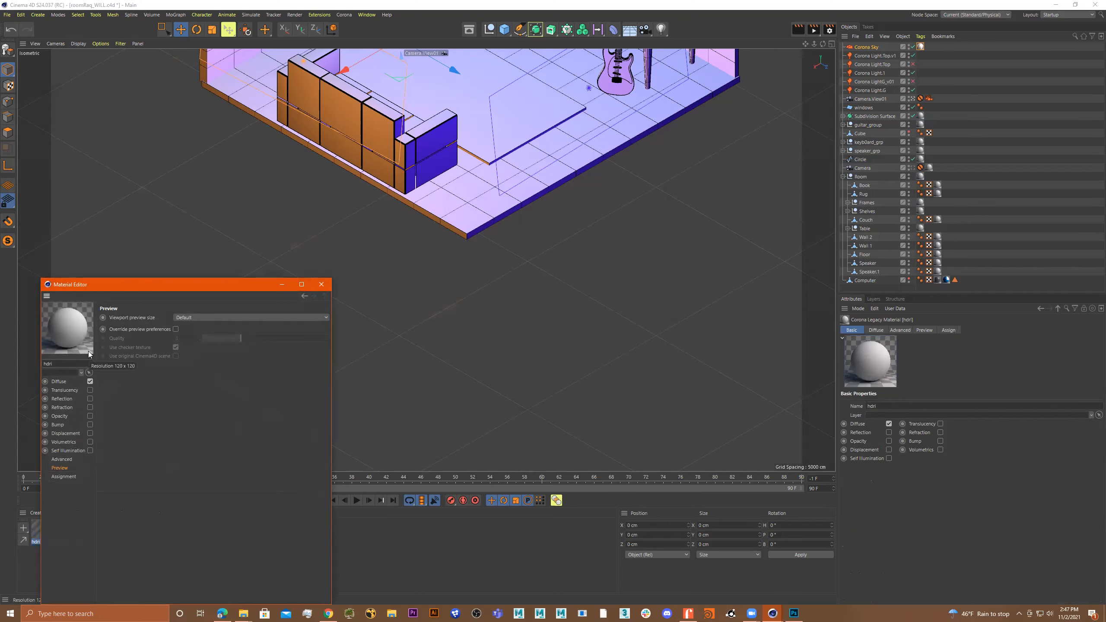
# Turn off Diffuse and enable Self Illumination on the hdri material, with blender_institute_4k.exr as its texture
pyautogui.click(91, 381)
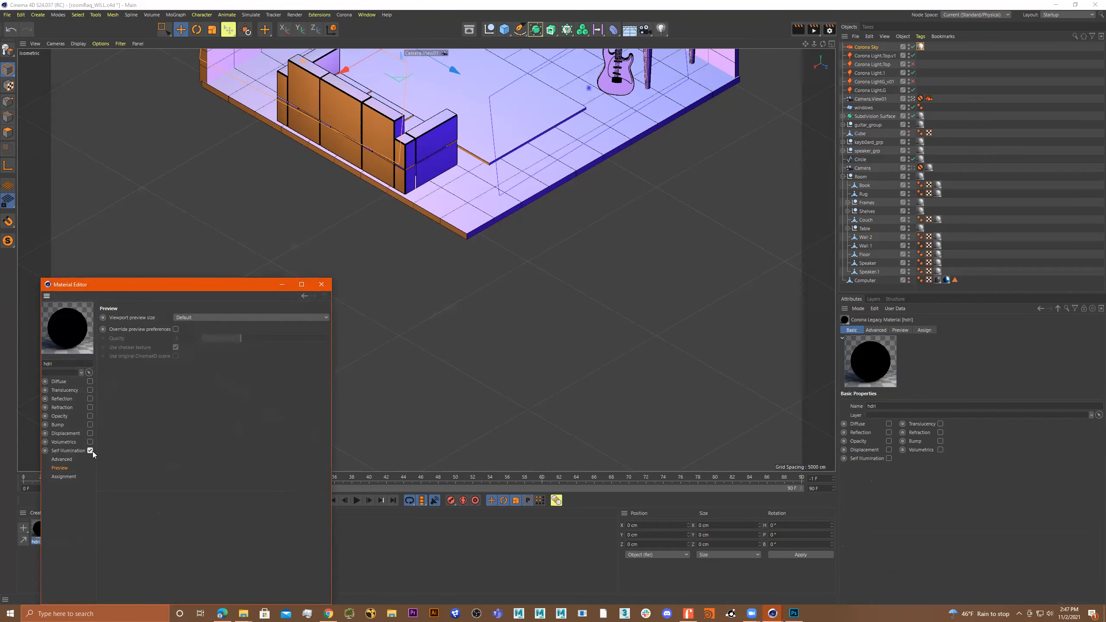
pyautogui.click(93, 452)
pyautogui.click(322, 378)
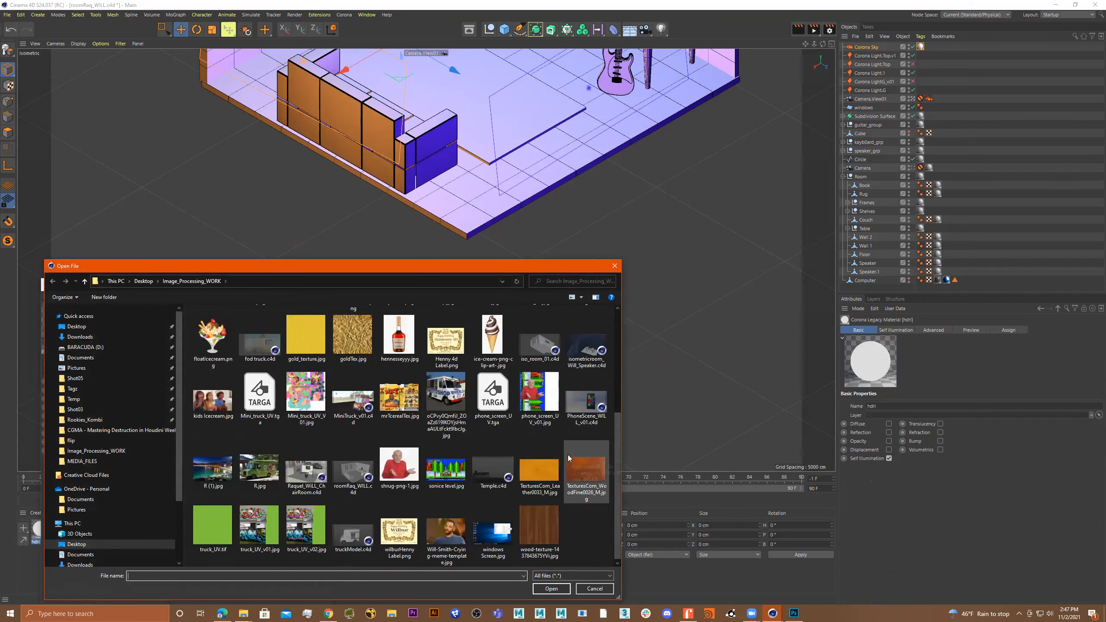
pyautogui.click(389, 473)
pyautogui.write('blank Henny Label.jpg')
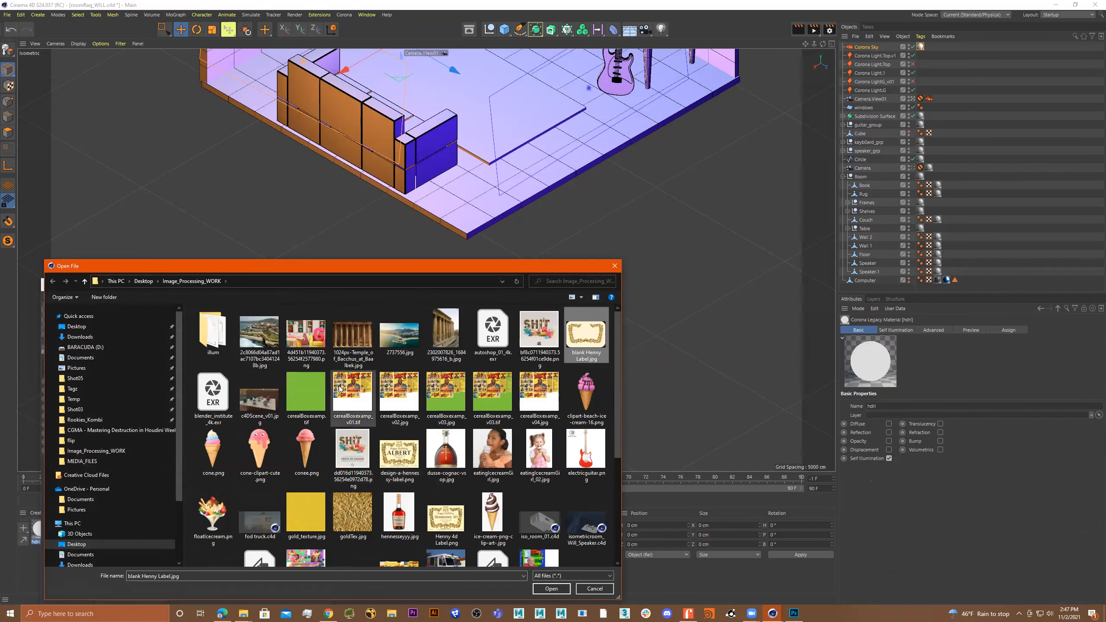
pyautogui.doubleClick(213, 395)
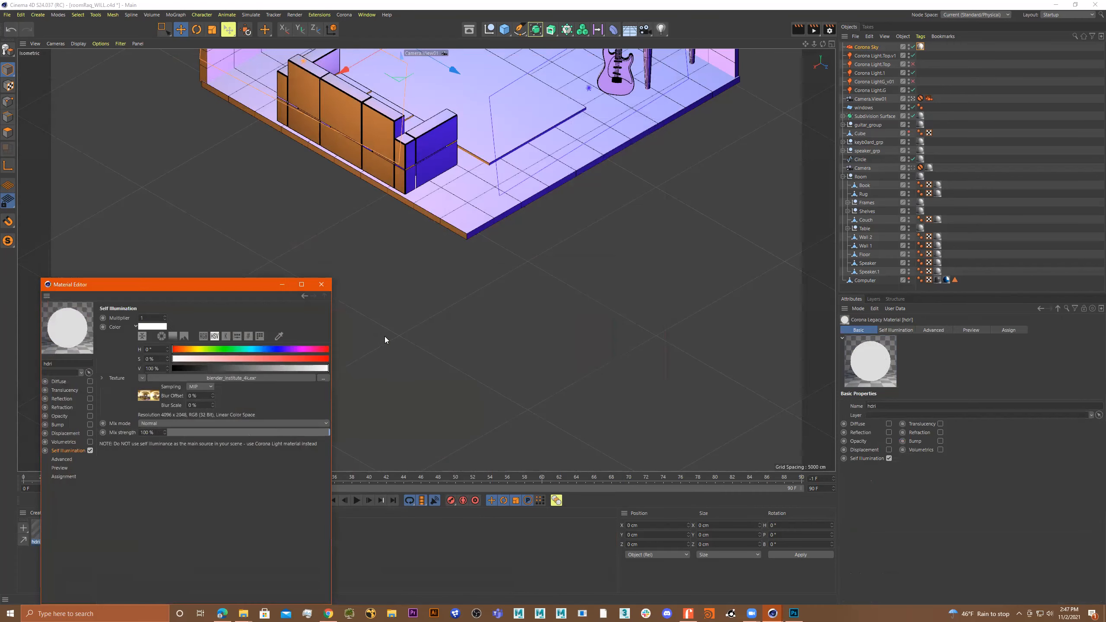
# Replace the Physical material on the Corona Sky with the hdri material and return to the default camera view
pyautogui.click(322, 285)
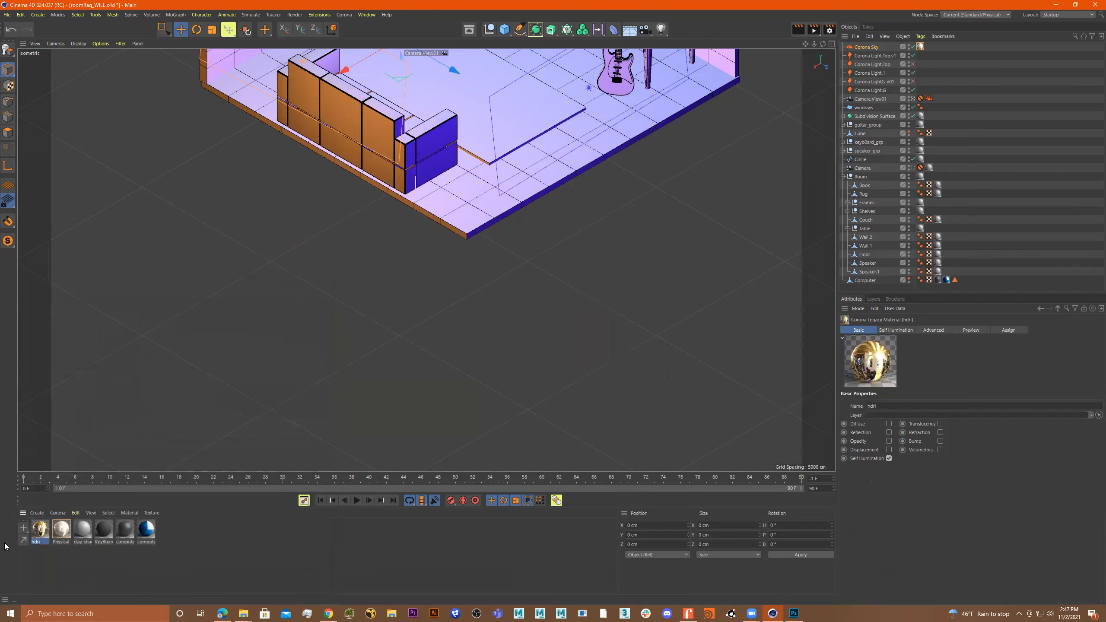
pyautogui.click(919, 47)
pyautogui.press('Delete')
pyautogui.moveTo(41, 530); pyautogui.dragTo(875, 47)
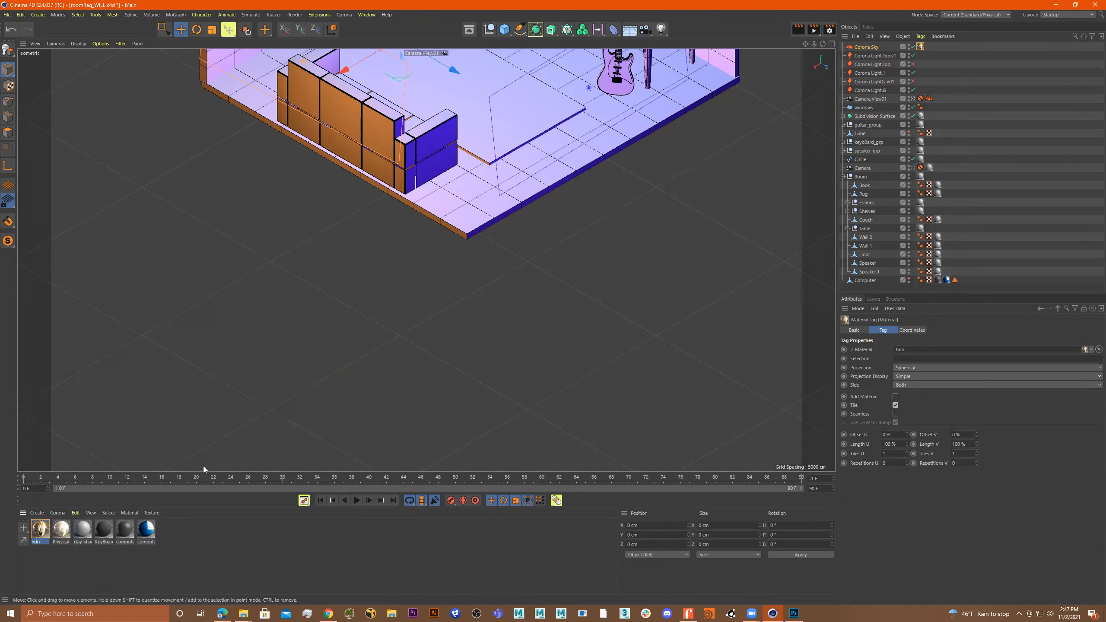
pyautogui.click(911, 99)
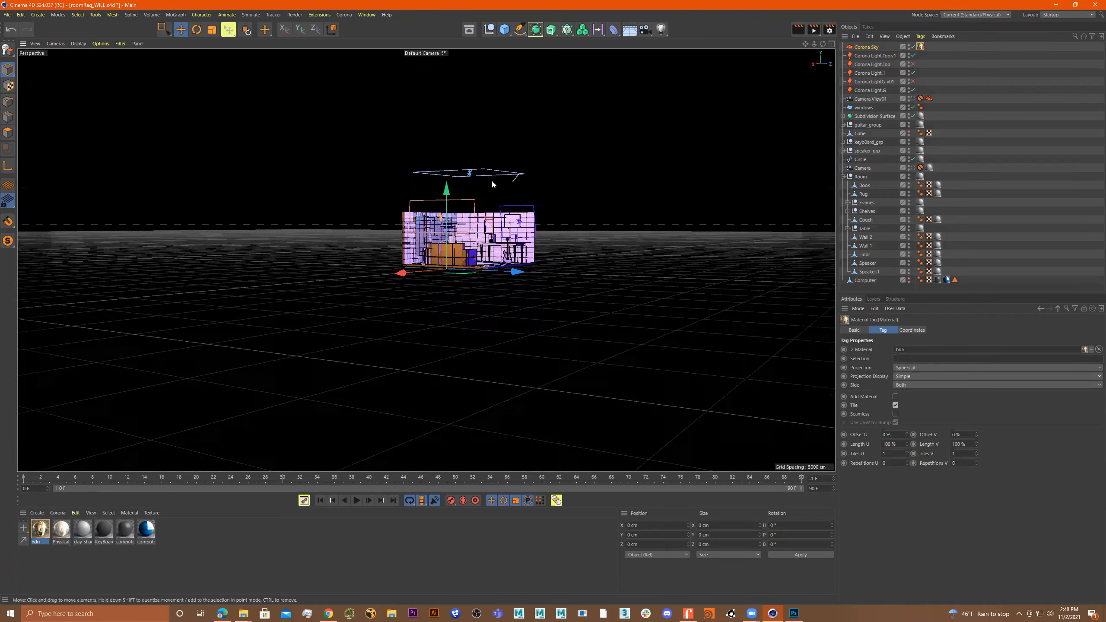
pyautogui.keyDown('alt'); pyautogui.moveTo(607, 174); pyautogui.dragTo(408, 204); pyautogui.keyUp('alt')
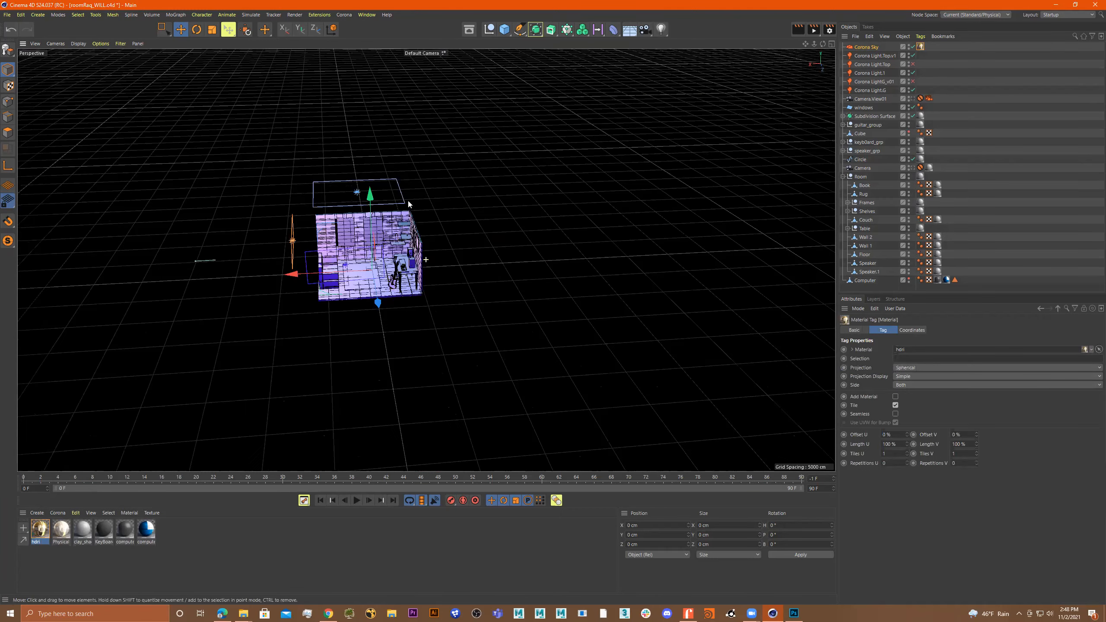
# View the room through Camera.View01 and start a Corona interactive rendering with the hdri material on the sky
pyautogui.keyDown('alt'); pyautogui.moveTo(348, 171); pyautogui.dragTo(497, 226); pyautogui.keyUp('alt')
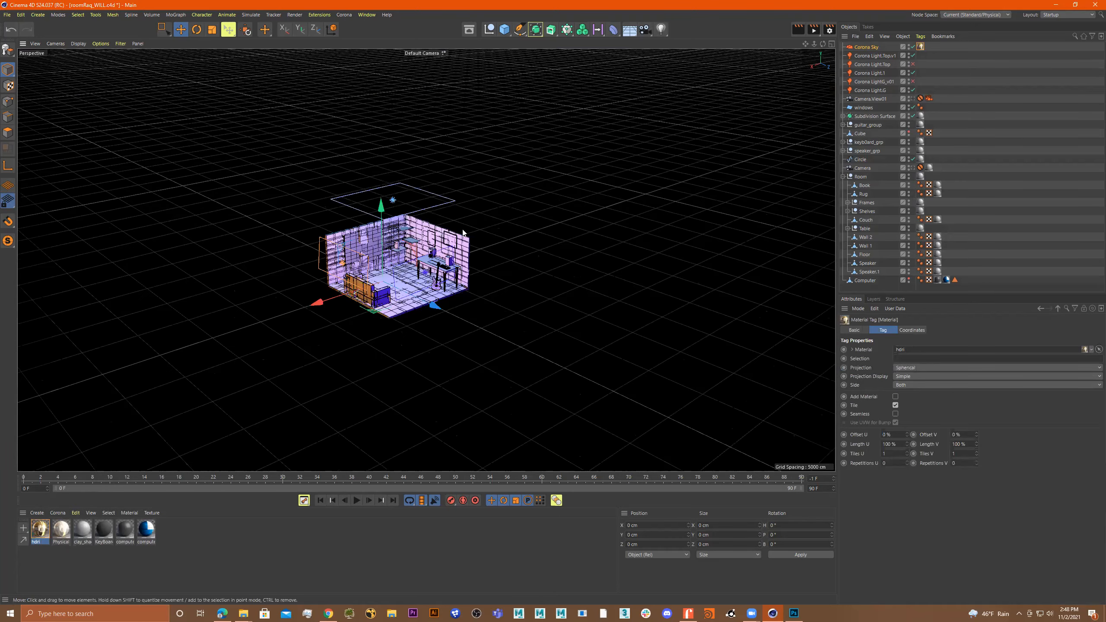
pyautogui.scroll(3, 563, 249)
pyautogui.scroll(2, 563, 250)
pyautogui.keyDown('alt'); pyautogui.moveTo(600, 254); pyautogui.dragTo(442, 248); pyautogui.keyUp('alt')
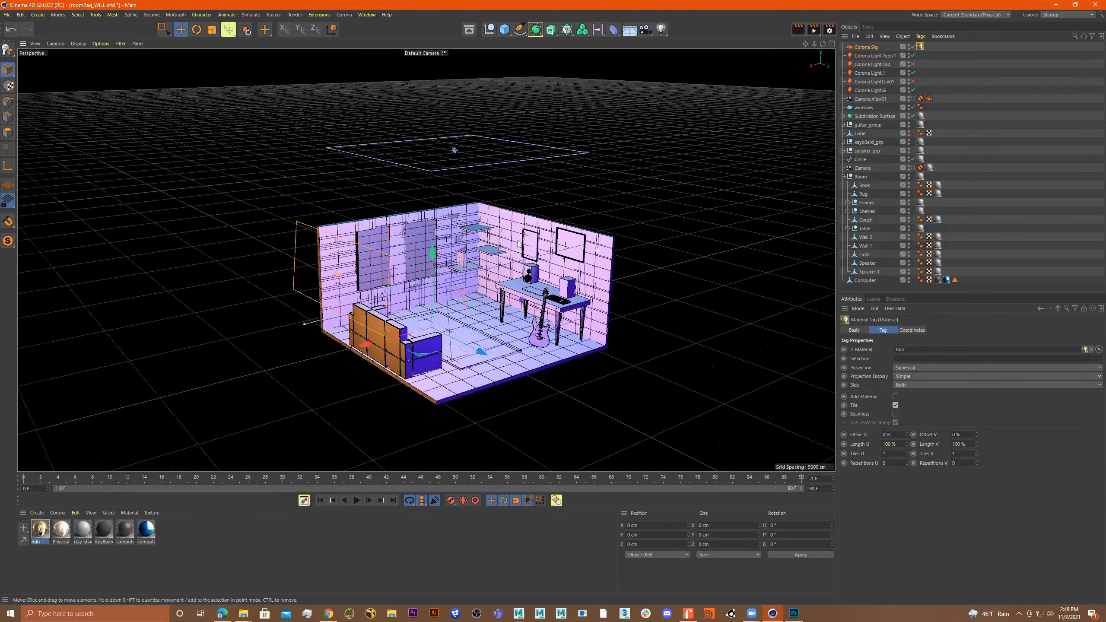
pyautogui.scroll(4, 518, 243)
pyautogui.keyDown('alt'); pyautogui.moveTo(494, 222); pyautogui.dragTo(505, 224); pyautogui.keyUp('alt')
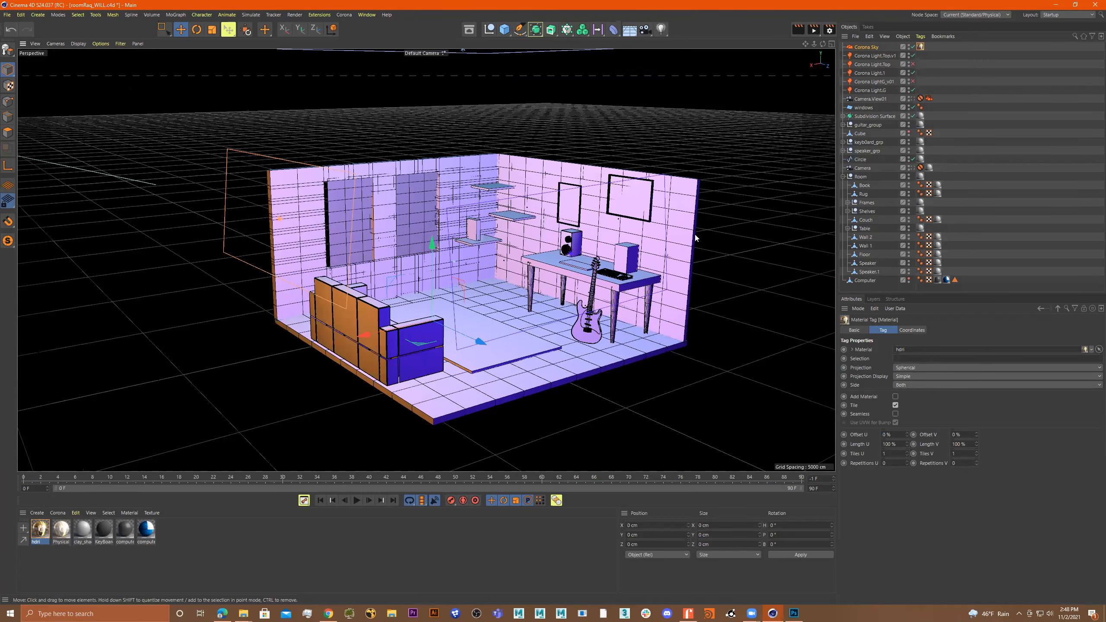
pyautogui.keyDown('alt'); pyautogui.moveTo(609, 266); pyautogui.dragTo(541, 257); pyautogui.keyUp('alt')
pyautogui.scroll(4, 555, 253)
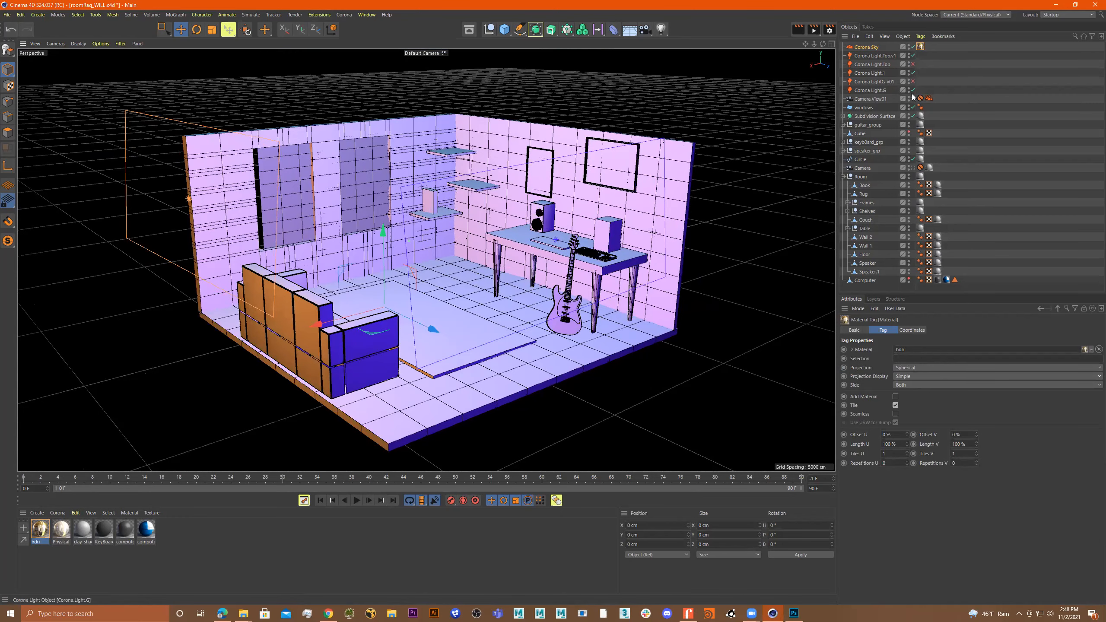
pyautogui.click(914, 99)
pyautogui.scroll(3, 388, 68)
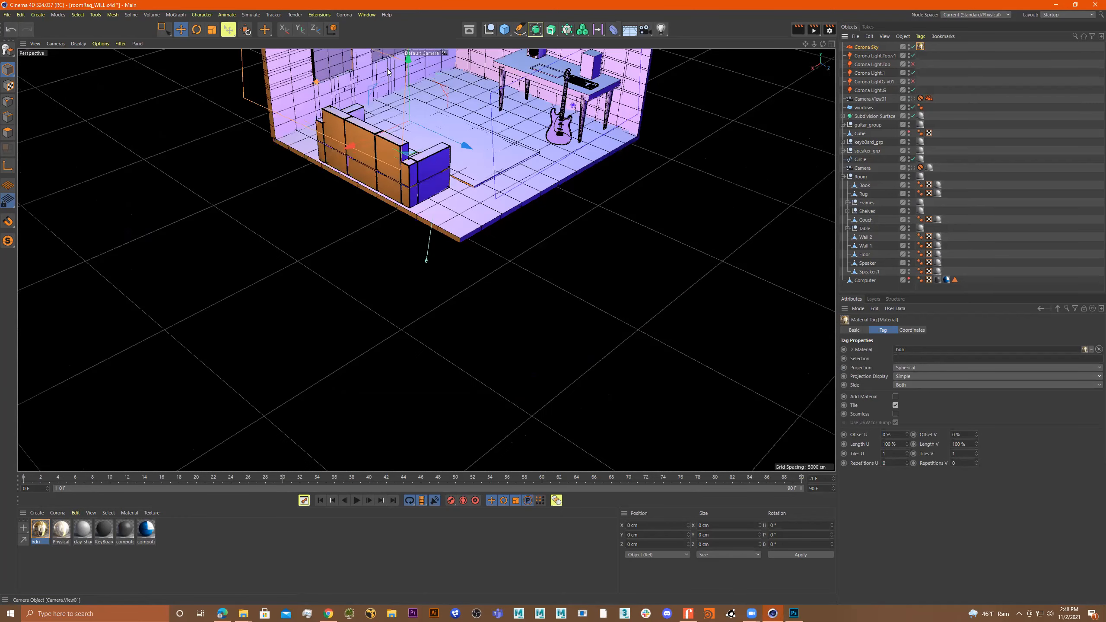
pyautogui.click(344, 14)
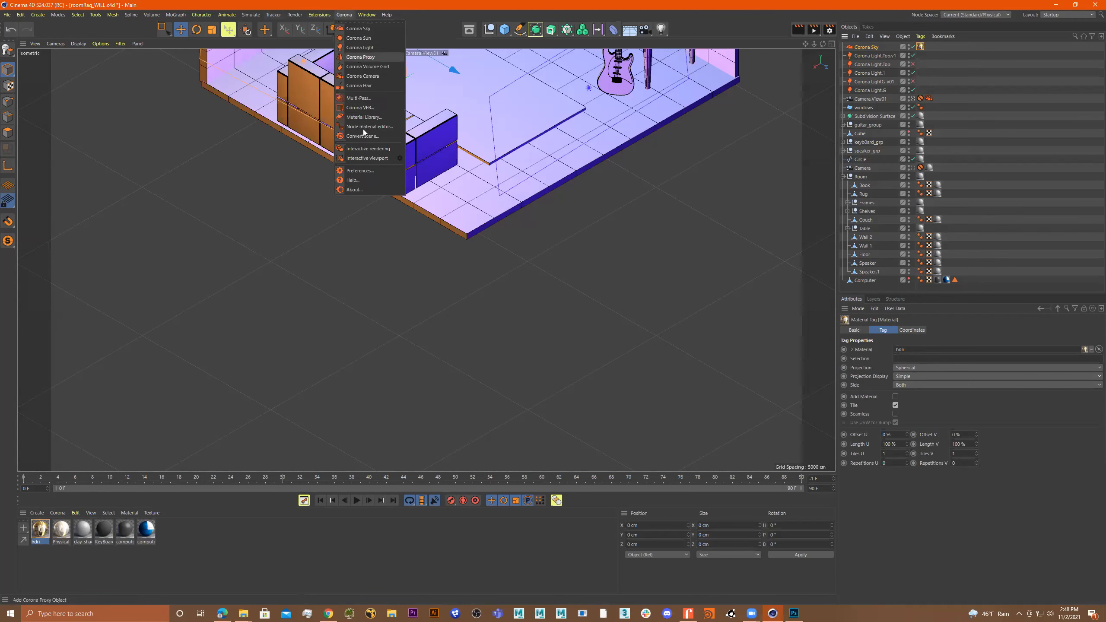
pyautogui.click(374, 149)
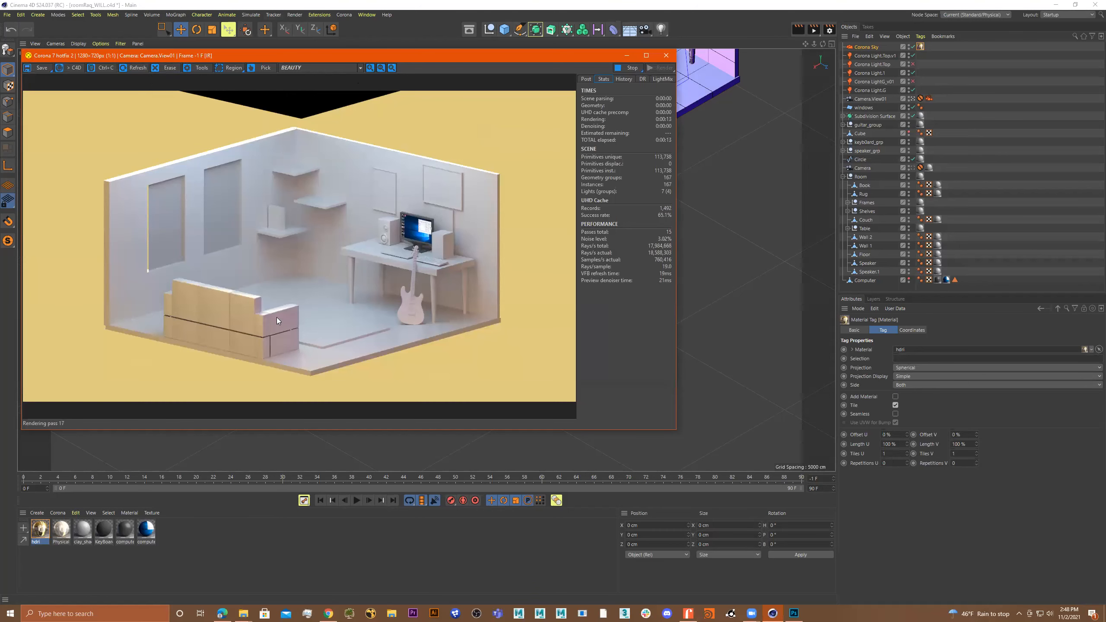
# Select the Corona Sky and enlarge the render window for a closer look at the desk area
pyautogui.click(866, 47)
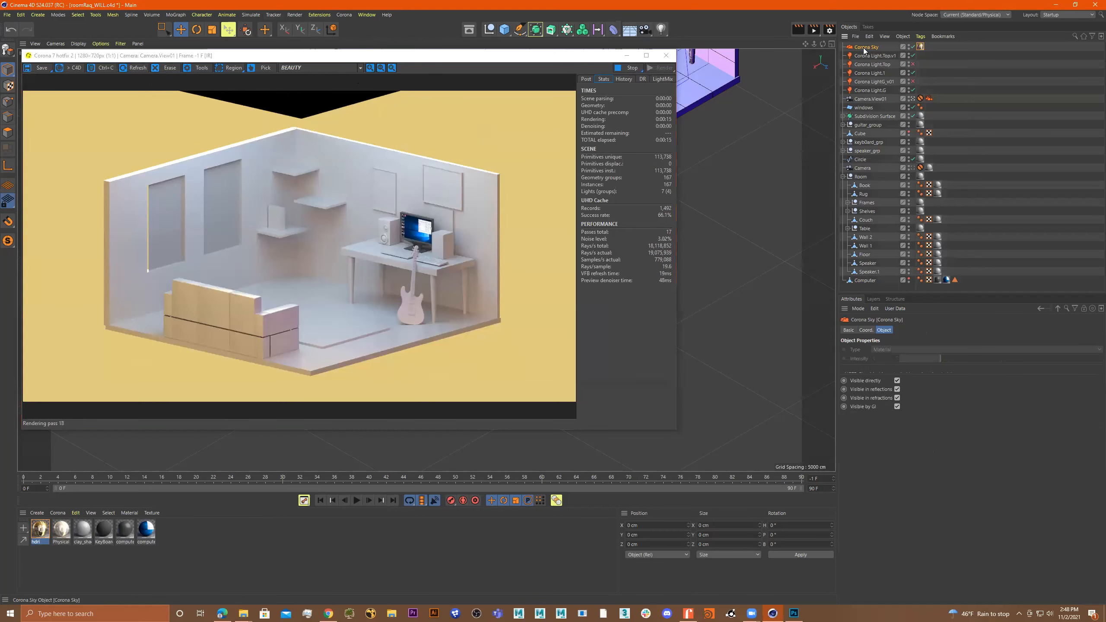
pyautogui.scroll(1, 250, 312)
pyautogui.scroll(-1, 288, 308)
pyautogui.scroll(1, 387, 280)
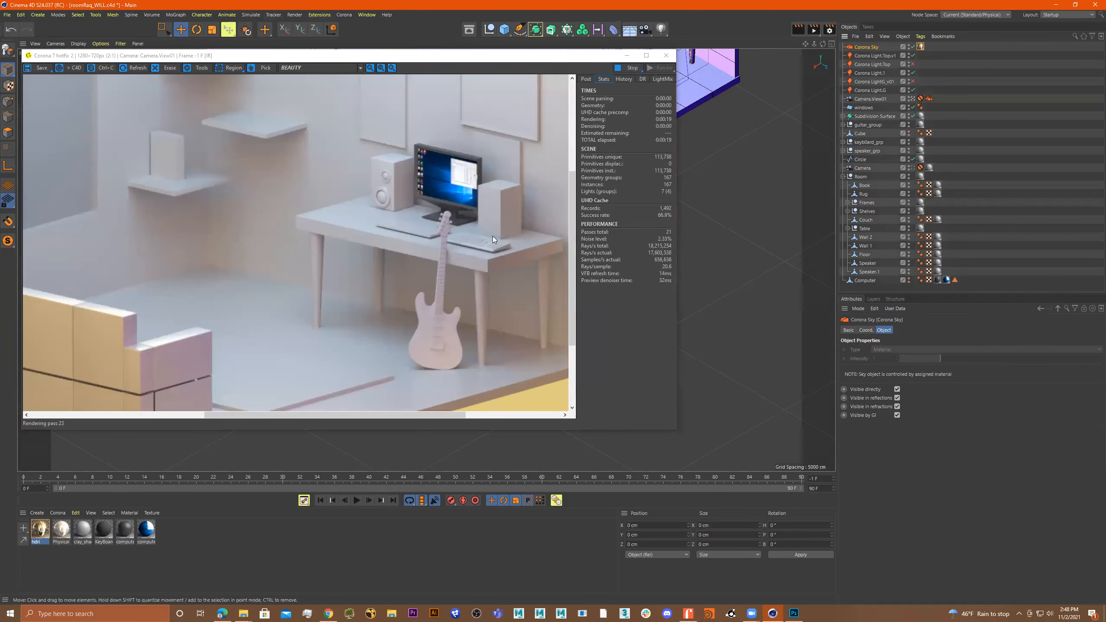
pyautogui.moveTo(492, 237); pyautogui.dragTo(476, 245)
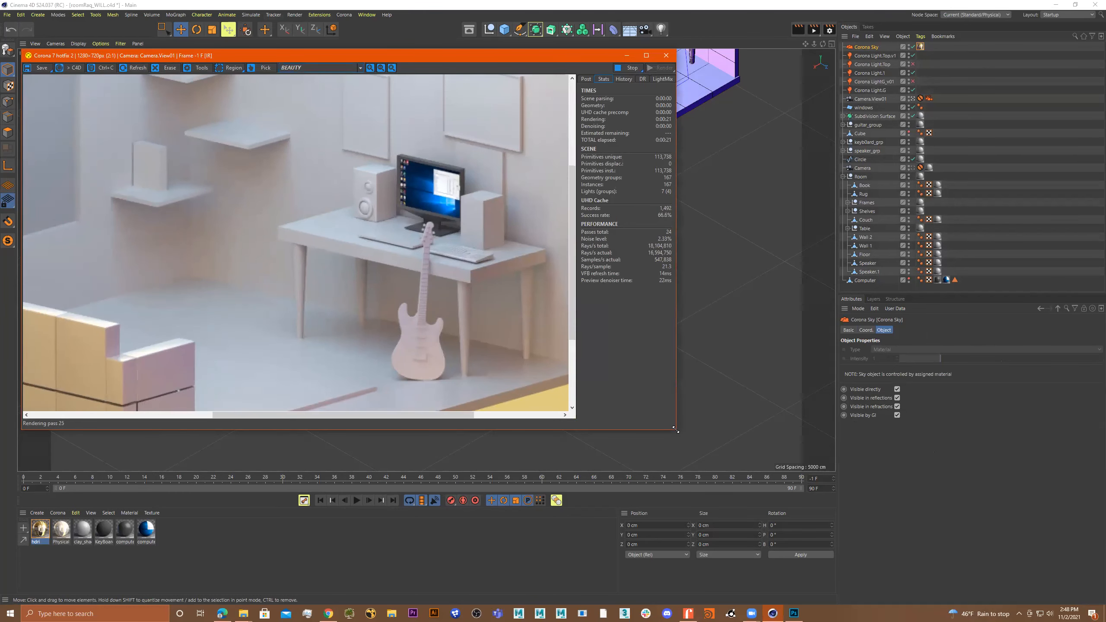
pyautogui.moveTo(675, 430); pyautogui.dragTo(937, 531)
pyautogui.scroll(-1, 568, 295)
pyautogui.scroll(1, 556, 308)
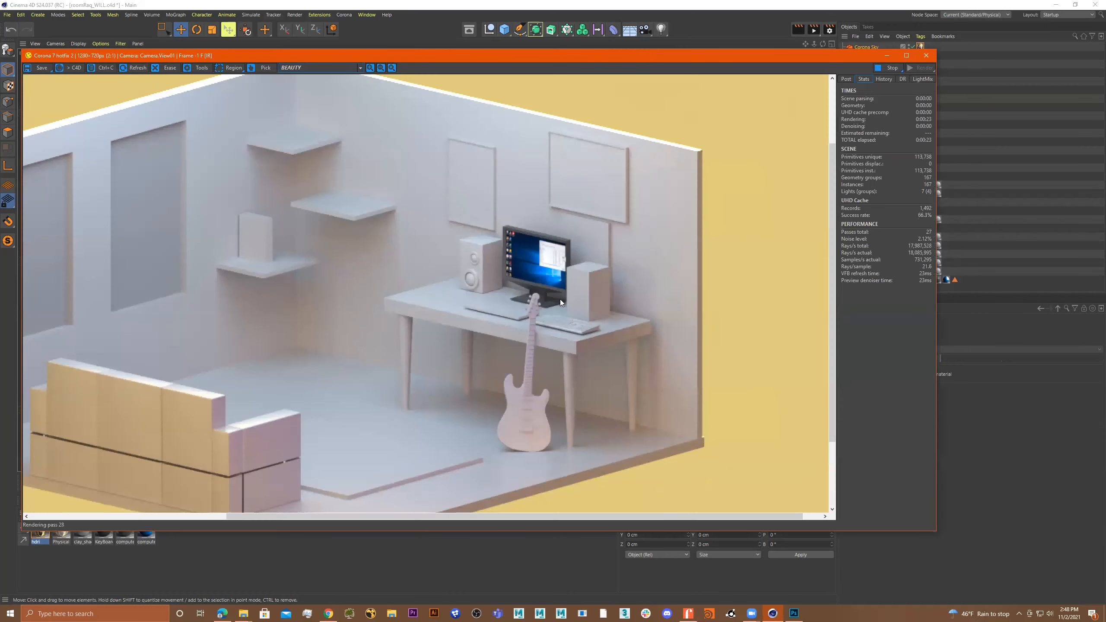
# Examine the HDRI lighting on the desk, shelves and couch in the render, and close the render window
pyautogui.moveTo(471, 255); pyautogui.dragTo(476, 233)
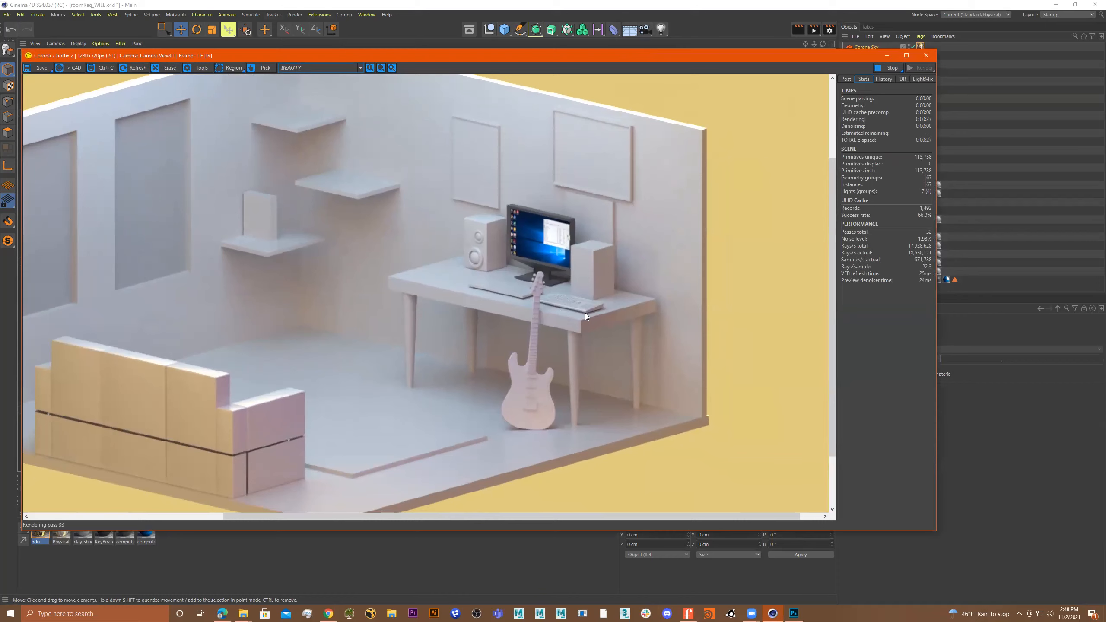
pyautogui.moveTo(542, 360); pyautogui.dragTo(602, 331)
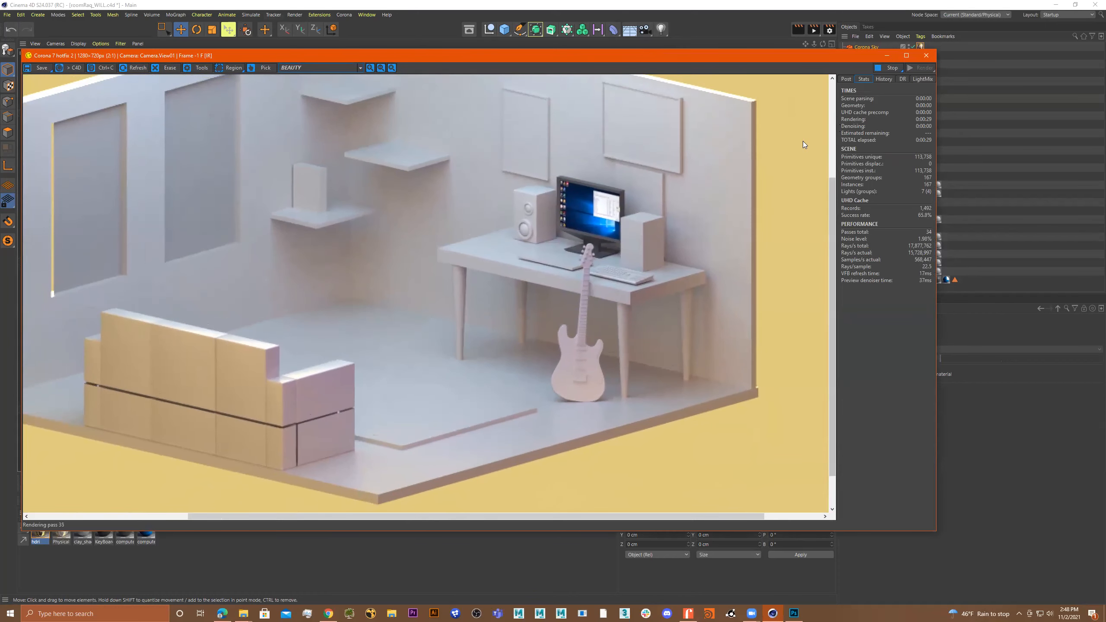
pyautogui.moveTo(574, 258)
pyautogui.mouseDown()
pyautogui.moveTo(596, 259)
pyautogui.moveTo(586, 268)
pyautogui.mouseUp()
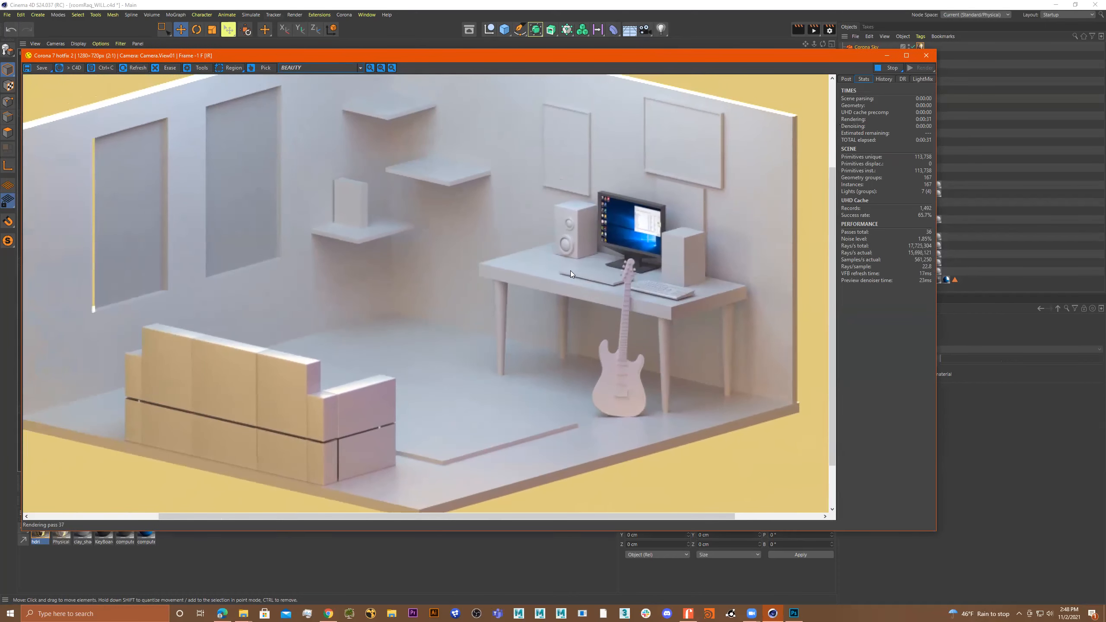
pyautogui.scroll(-1, 530, 266)
pyautogui.scroll(1, 463, 266)
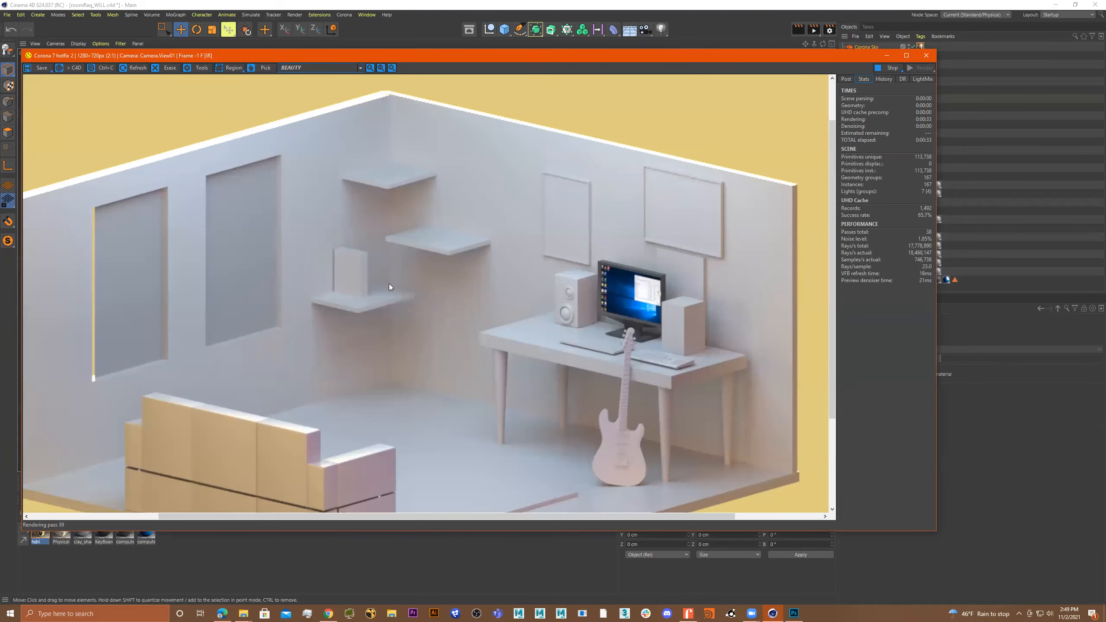
pyautogui.moveTo(422, 287); pyautogui.dragTo(469, 258)
pyautogui.scroll(-1, 469, 257)
pyautogui.scroll(1, 456, 314)
pyautogui.moveTo(573, 271); pyautogui.dragTo(511, 320)
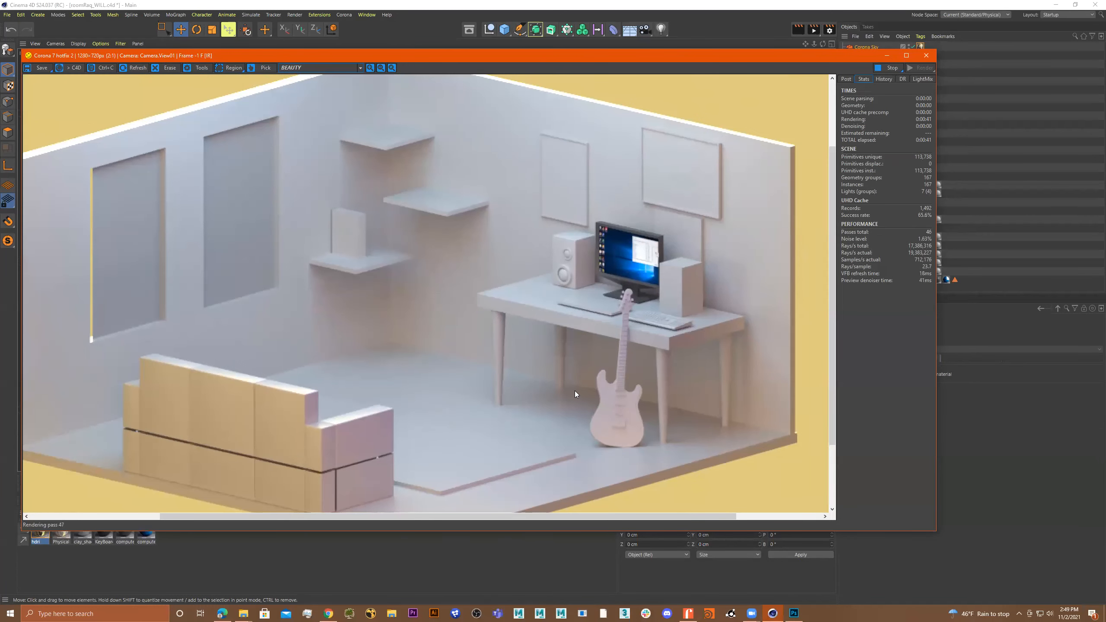
pyautogui.scroll(-1, 566, 385)
pyautogui.scroll(1, 540, 372)
pyautogui.scroll(-1, 524, 364)
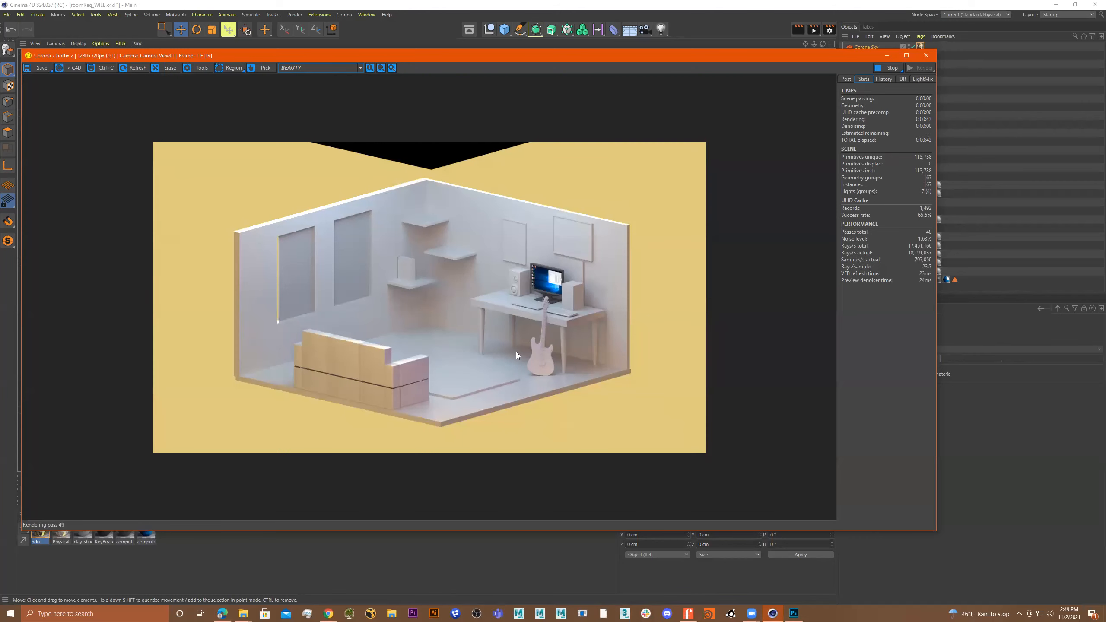
pyautogui.click(927, 55)
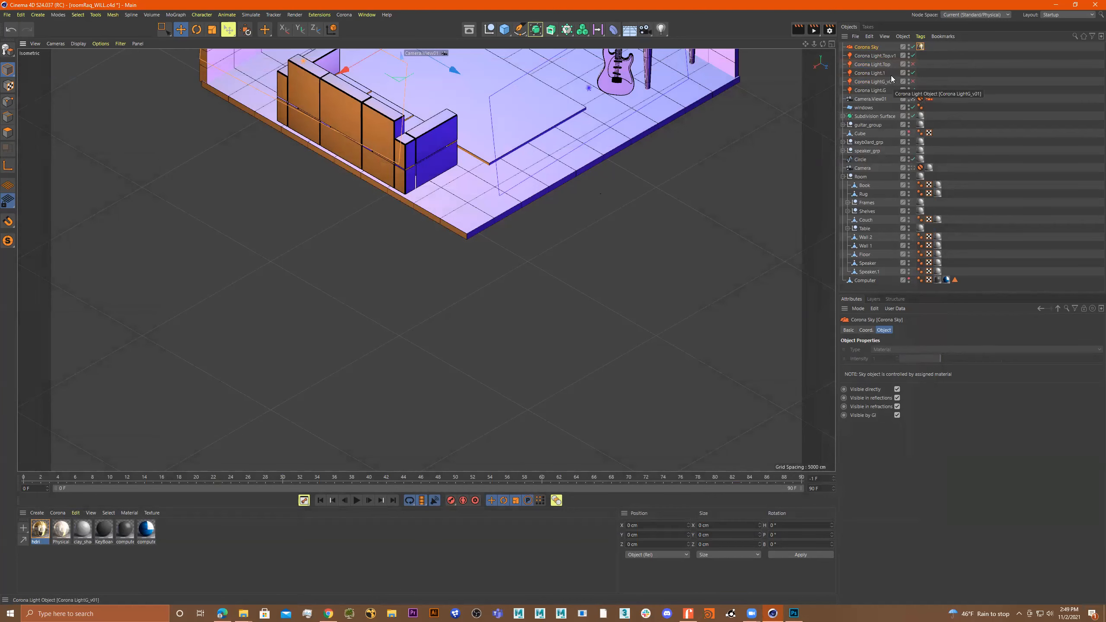
# Return to the default camera view, add a Corona Light and raise it to about 5064 cm in Y
pyautogui.click(877, 99)
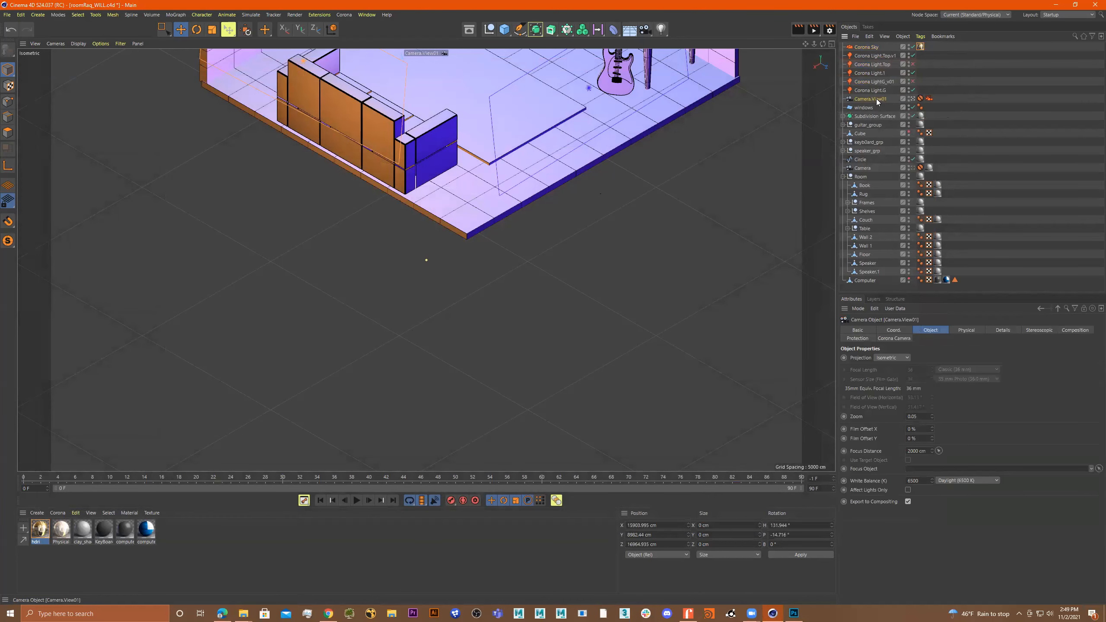
pyautogui.click(912, 99)
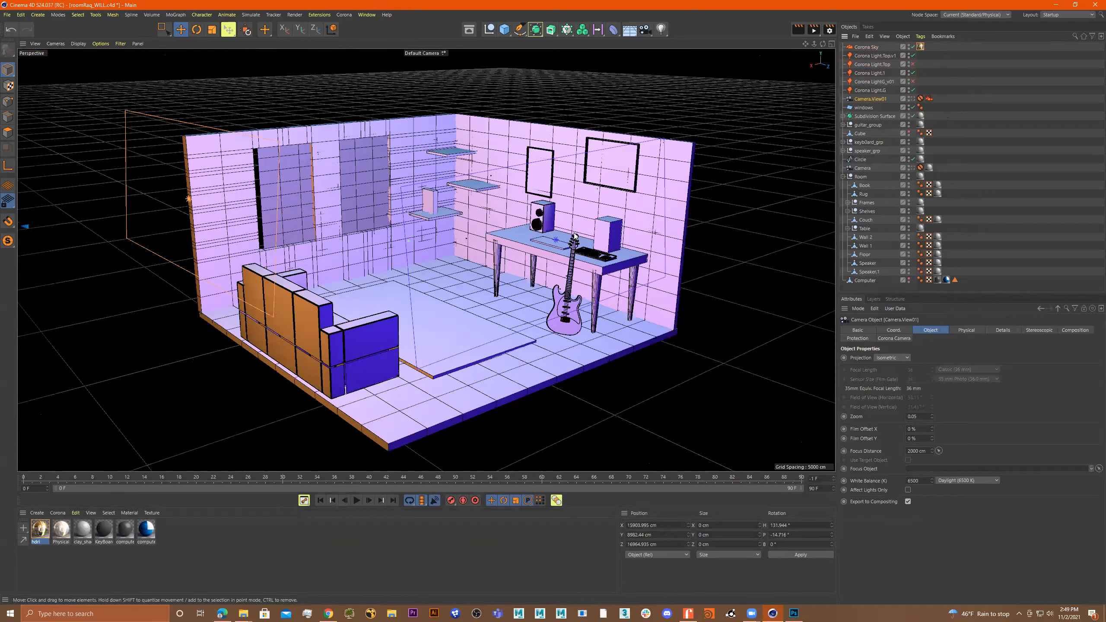
pyautogui.keyDown('alt'); pyautogui.moveTo(527, 240); pyautogui.dragTo(601, 340); pyautogui.keyUp('alt')
pyautogui.scroll(1, 562, 231)
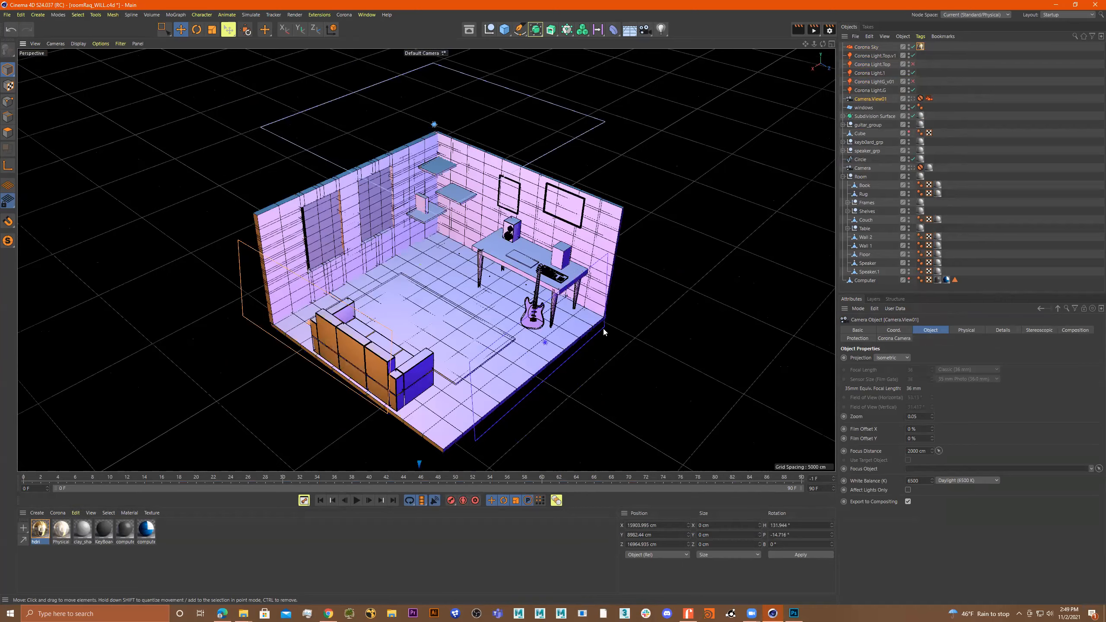
pyautogui.keyDown('alt'); pyautogui.moveTo(531, 231); pyautogui.dragTo(489, 174); pyautogui.keyUp('alt')
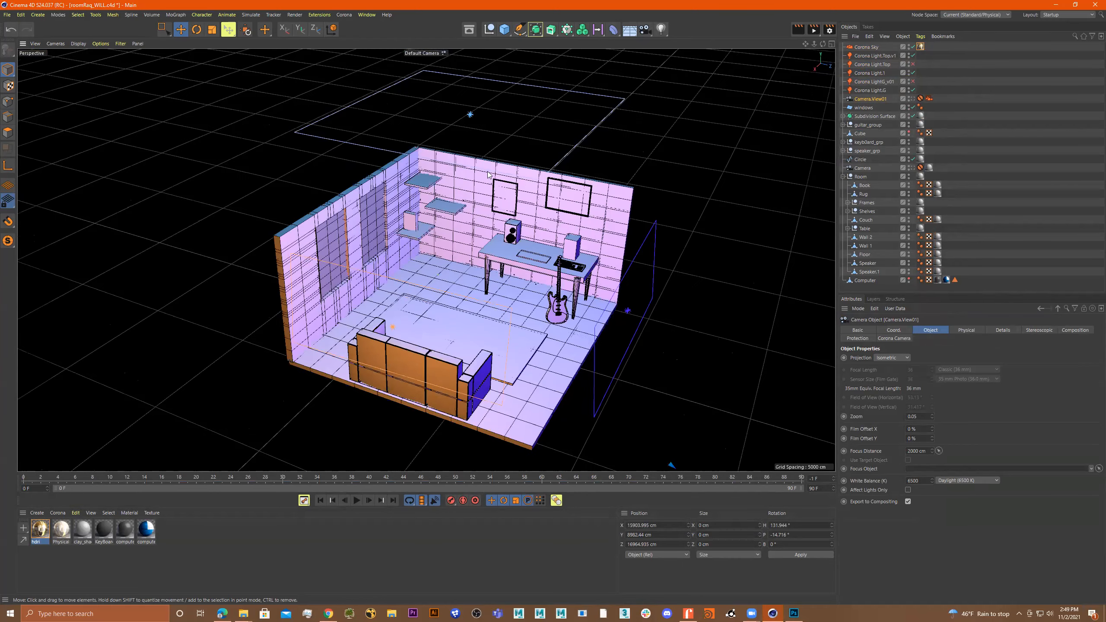
pyautogui.click(350, 16)
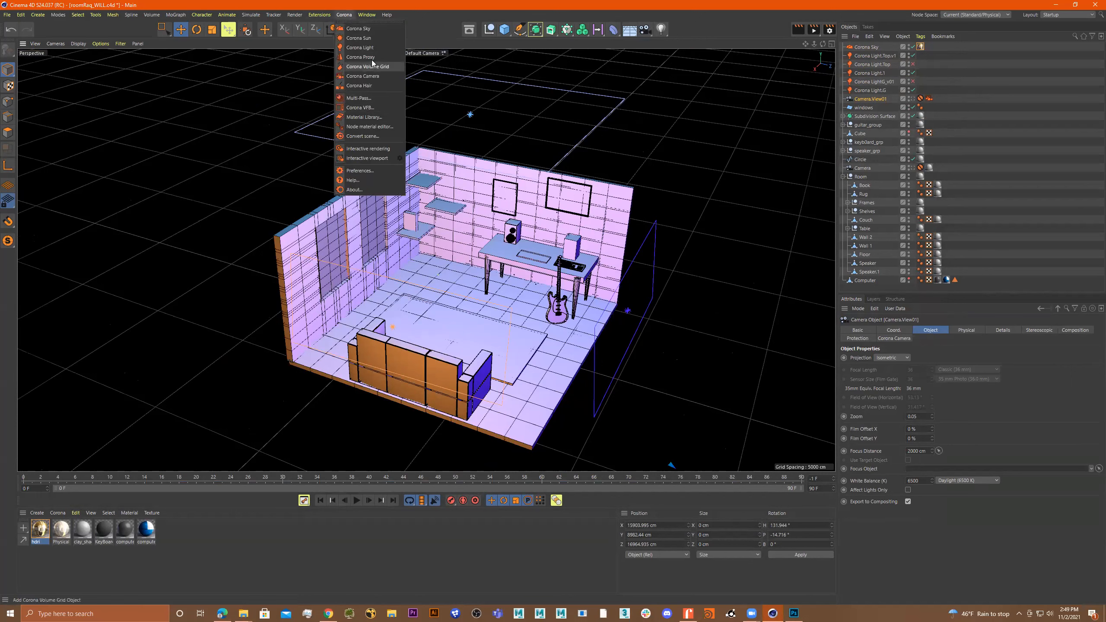
pyautogui.click(373, 48)
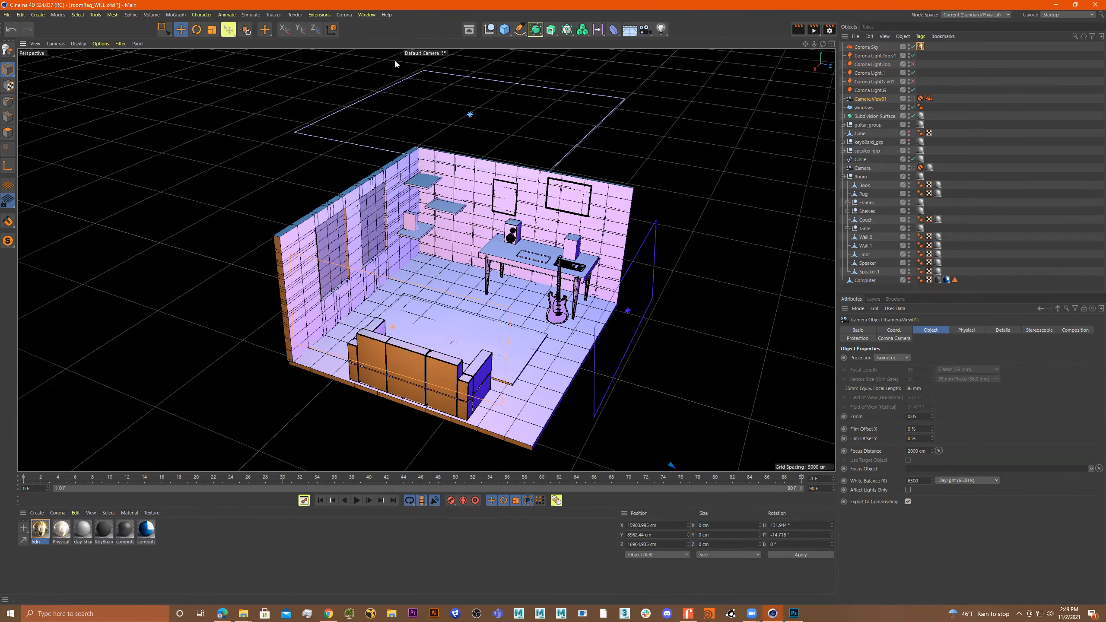
pyautogui.moveTo(401, 246); pyautogui.dragTo(399, 143)
pyautogui.keyDown('alt'); pyautogui.moveTo(391, 184); pyautogui.dragTo(496, 196, button='right'); pyautogui.keyUp('alt')
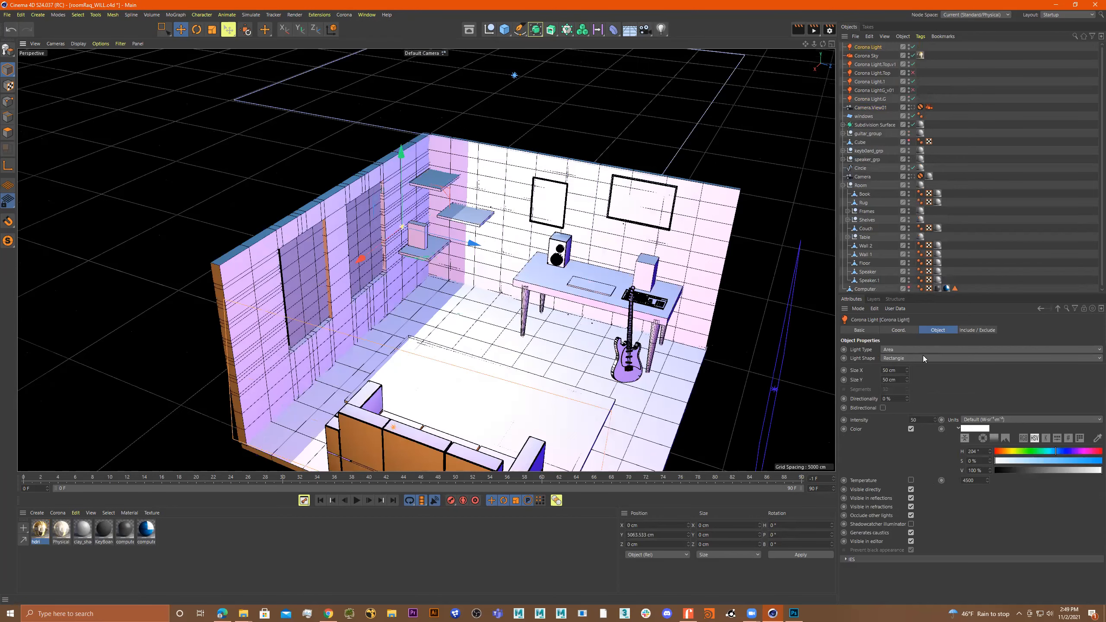
# Size the new light to about 3368 × 2673 cm and place it angled toward the desk at about X 451, Y 4423, Z 4844 cm
pyautogui.moveTo(908, 370); pyautogui.dragTo(909, 345)
pyautogui.keyDown('alt'); pyautogui.moveTo(427, 221); pyautogui.dragTo(611, 312); pyautogui.keyUp('alt')
pyautogui.press('r')
pyautogui.keyDown('alt'); pyautogui.moveTo(492, 297); pyautogui.dragTo(515, 258); pyautogui.keyUp('alt')
pyautogui.press('e')
pyautogui.keyDown('alt'); pyautogui.moveTo(574, 297); pyautogui.dragTo(581, 331); pyautogui.keyUp('alt')
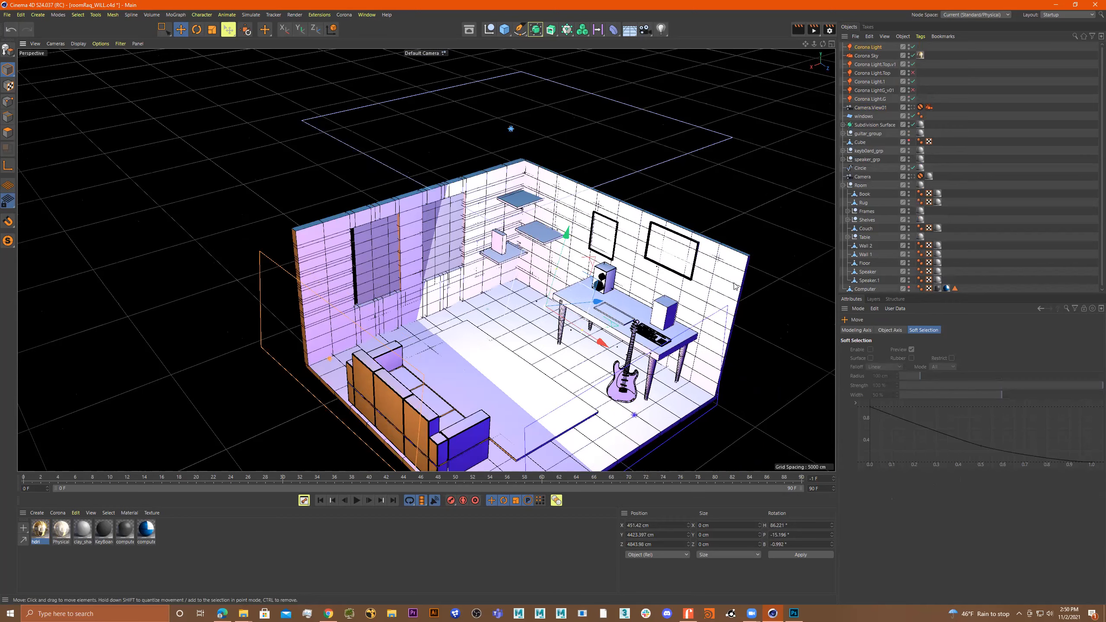
pyautogui.keyDown('alt'); pyautogui.moveTo(535, 239); pyautogui.dragTo(547, 223); pyautogui.keyUp('alt')
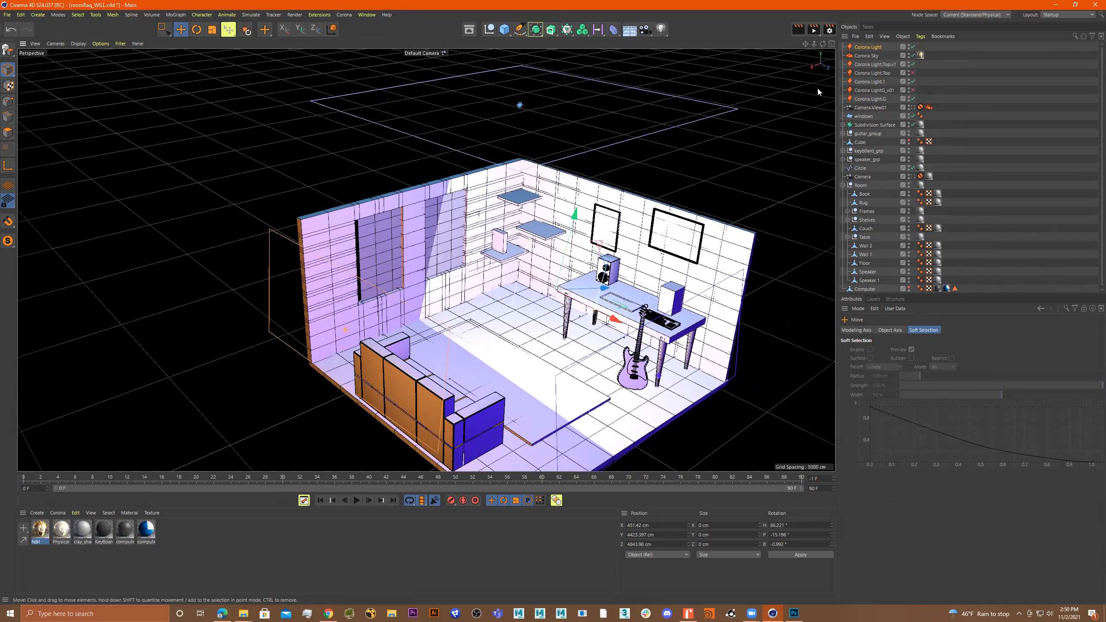
# Switch to the Camera.View01 view and rename the new light Corona Light_desk
pyautogui.click(913, 108)
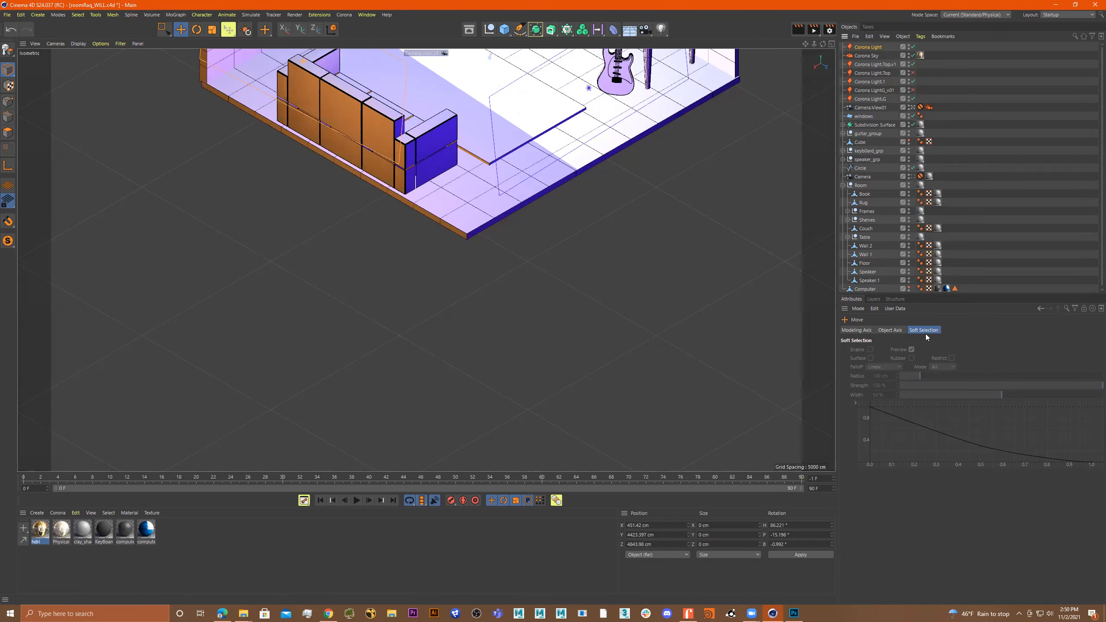
pyautogui.doubleClick(882, 47)
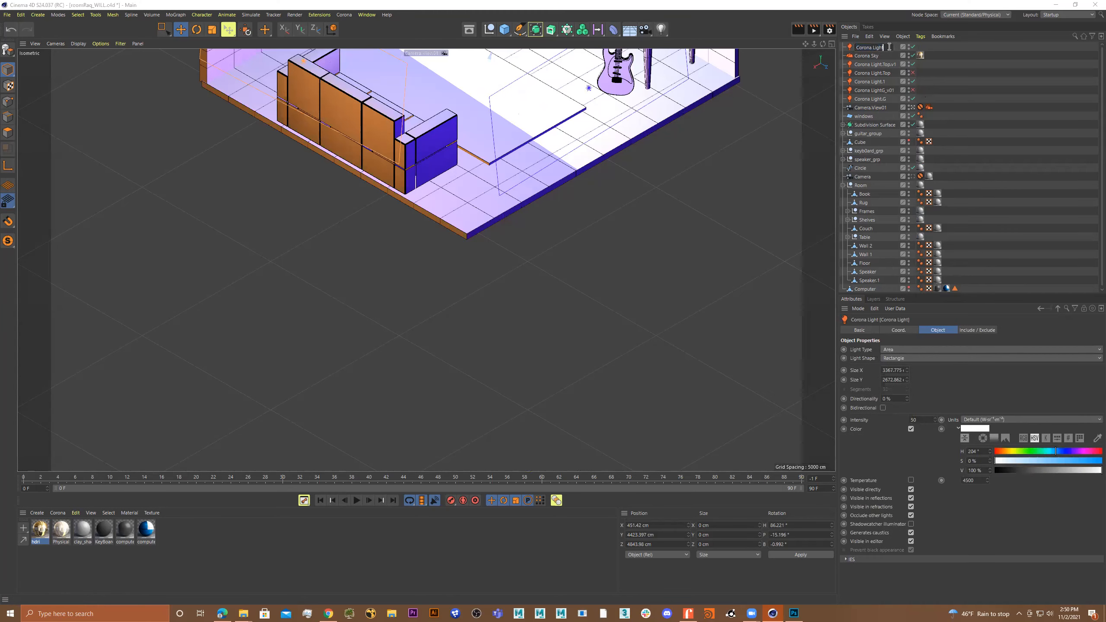
pyautogui.write('_desk')
pyautogui.press('Return')
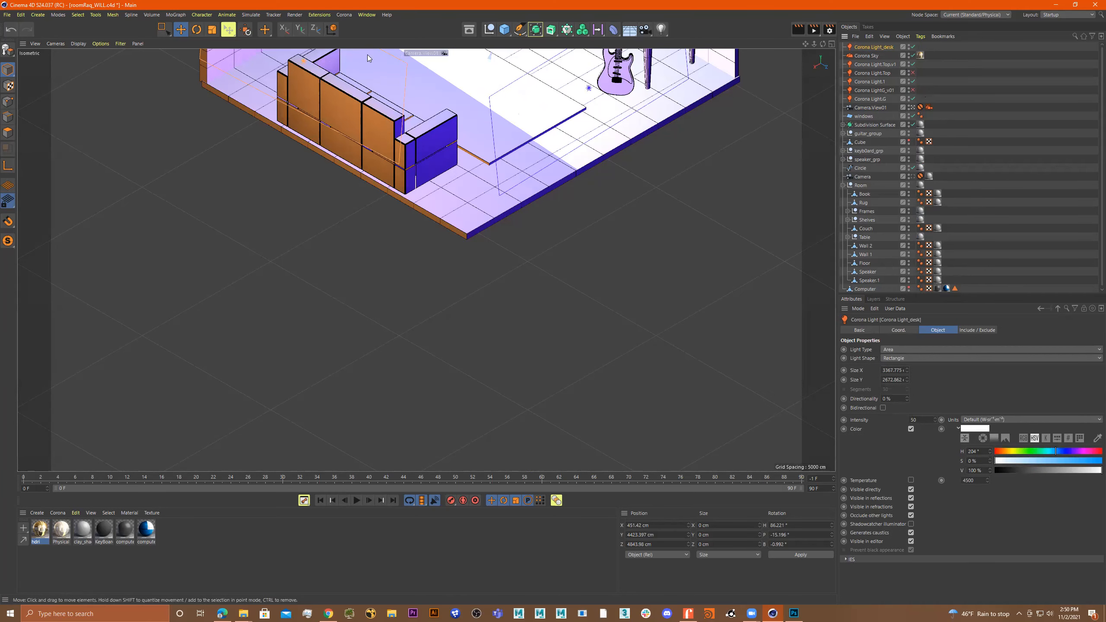
# Start a Corona interactive rendering and place its window clear of the desk light's settings
pyautogui.click(343, 14)
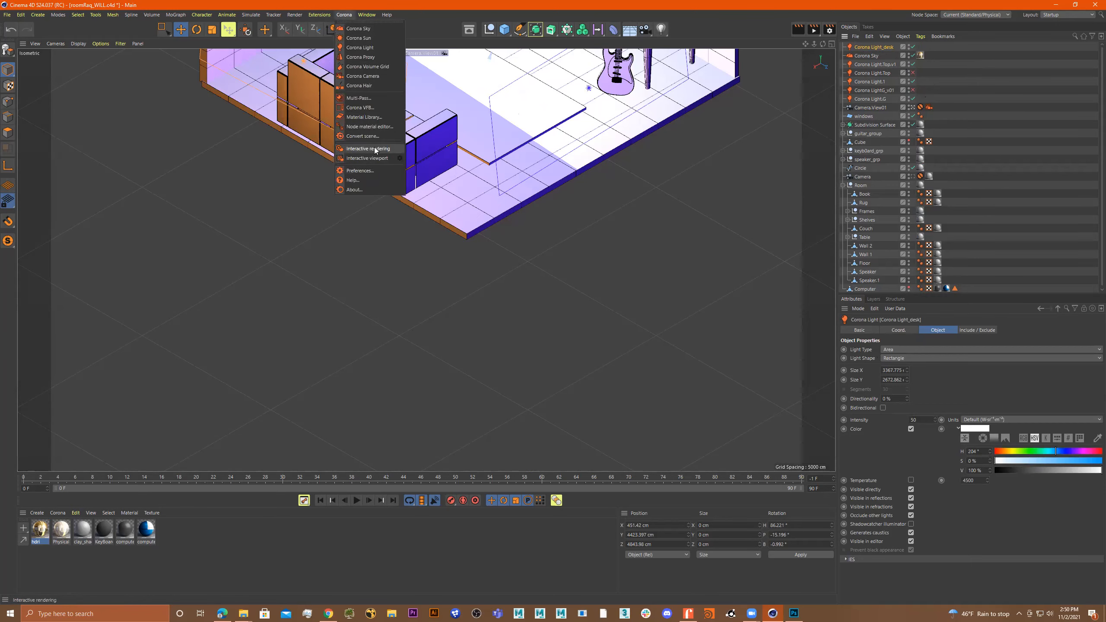
pyautogui.click(374, 148)
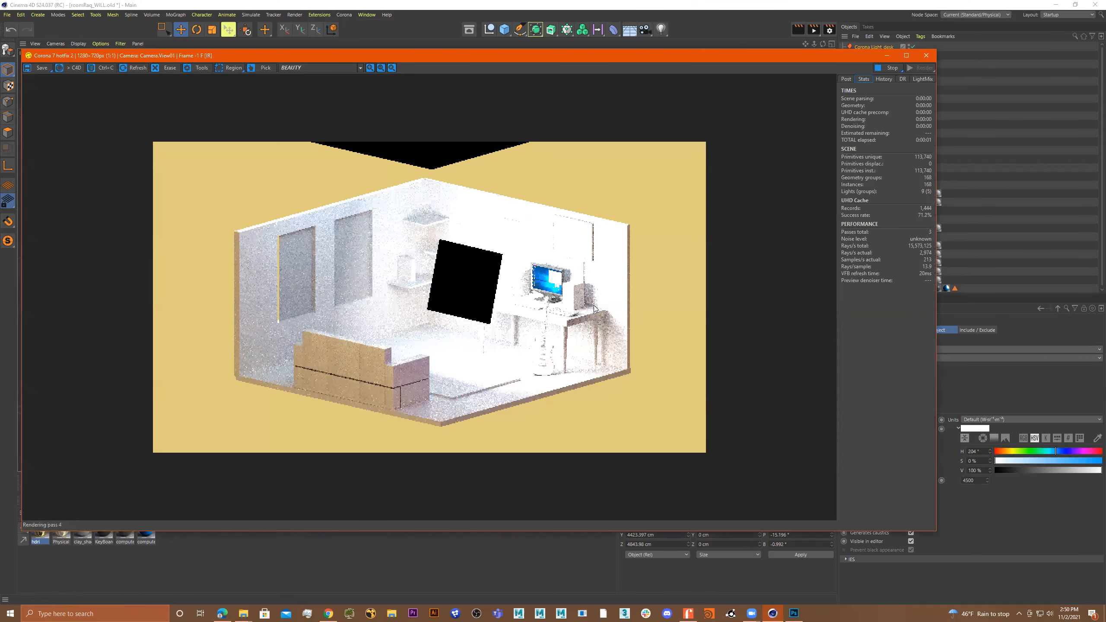
pyautogui.moveTo(787, 58); pyautogui.dragTo(647, 54)
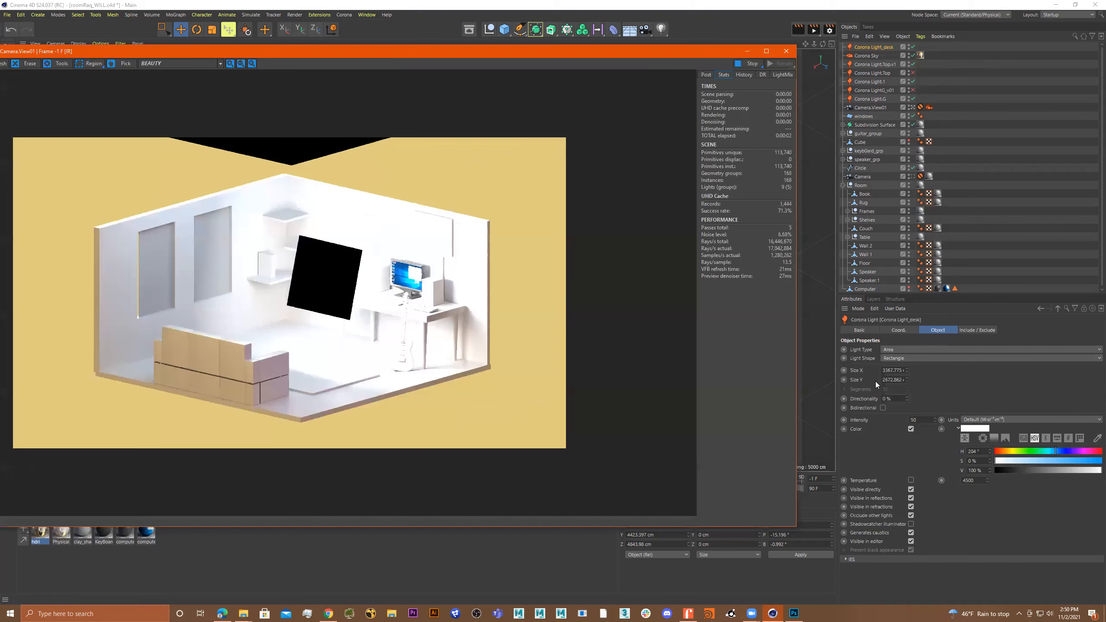
# Reduce the desk light's intensity to 5 and fine-tune it to 7
pyautogui.click(917, 419)
pyautogui.press('BackSpace')
pyautogui.press('Return')
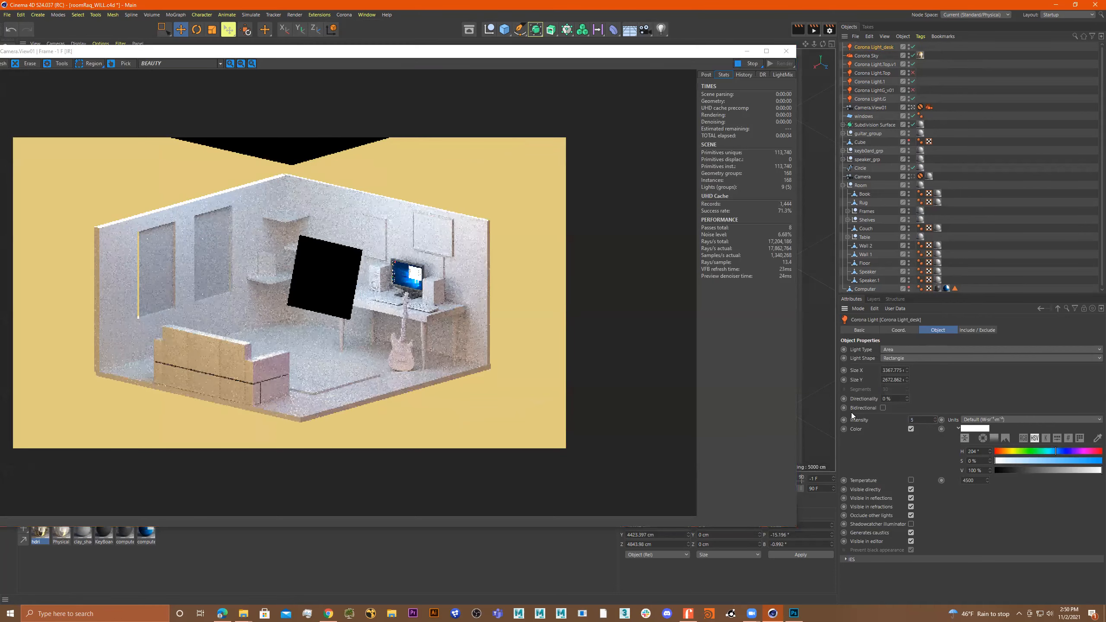
pyautogui.moveTo(935, 418); pyautogui.dragTo(935, 412)
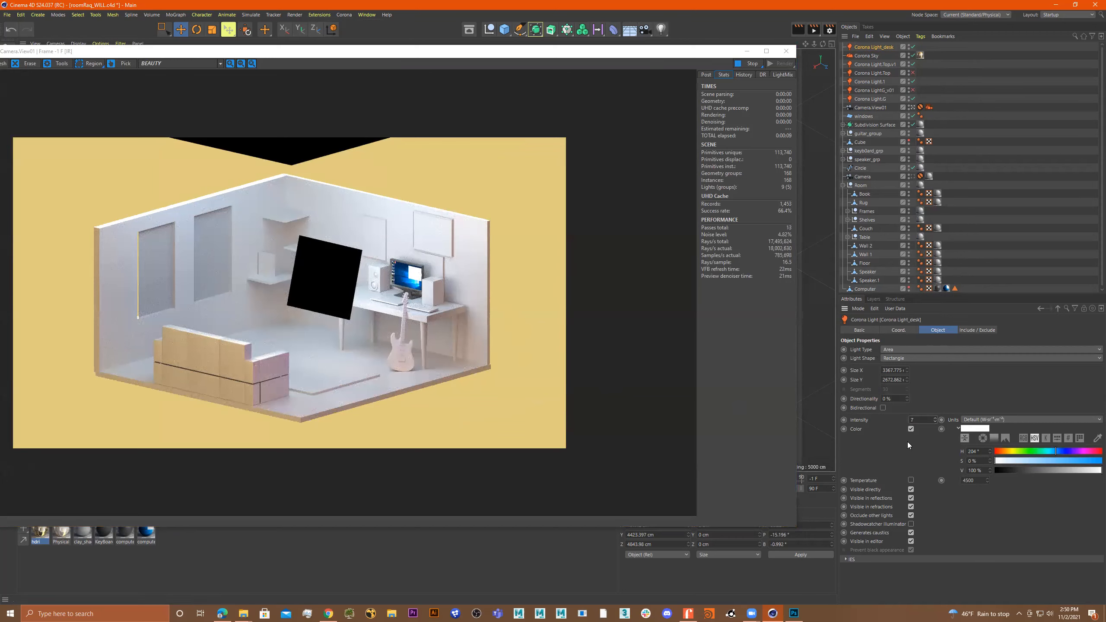
# Set the desk light's intensity to 4.8 and make the light not directly visible in the render
pyautogui.click(935, 421)
pyautogui.click(936, 422)
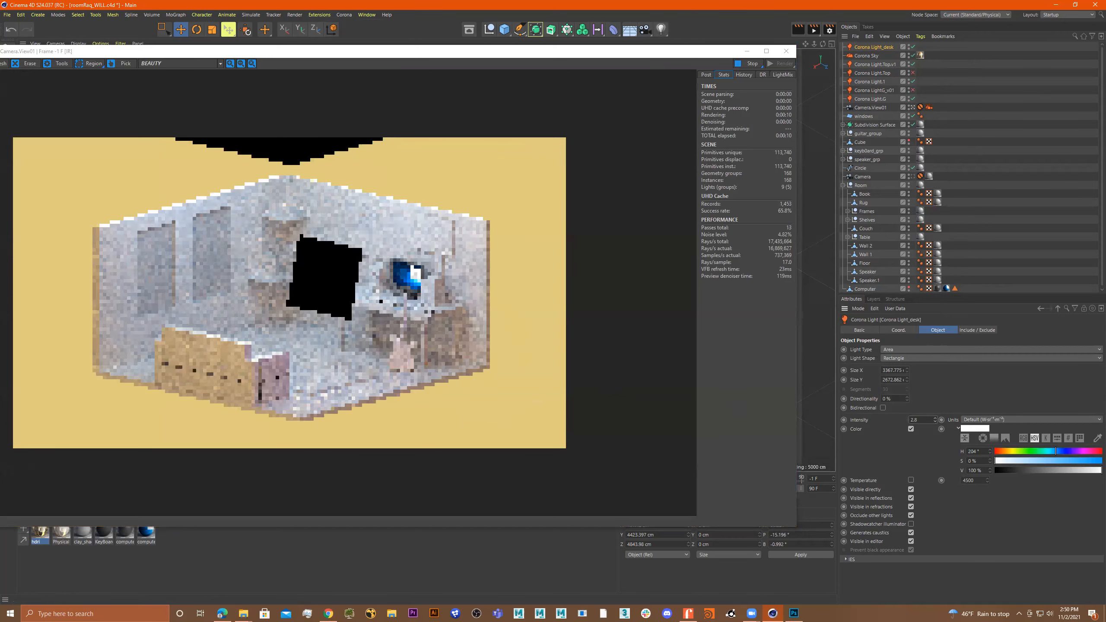
pyautogui.moveTo(935, 420); pyautogui.dragTo(935, 418)
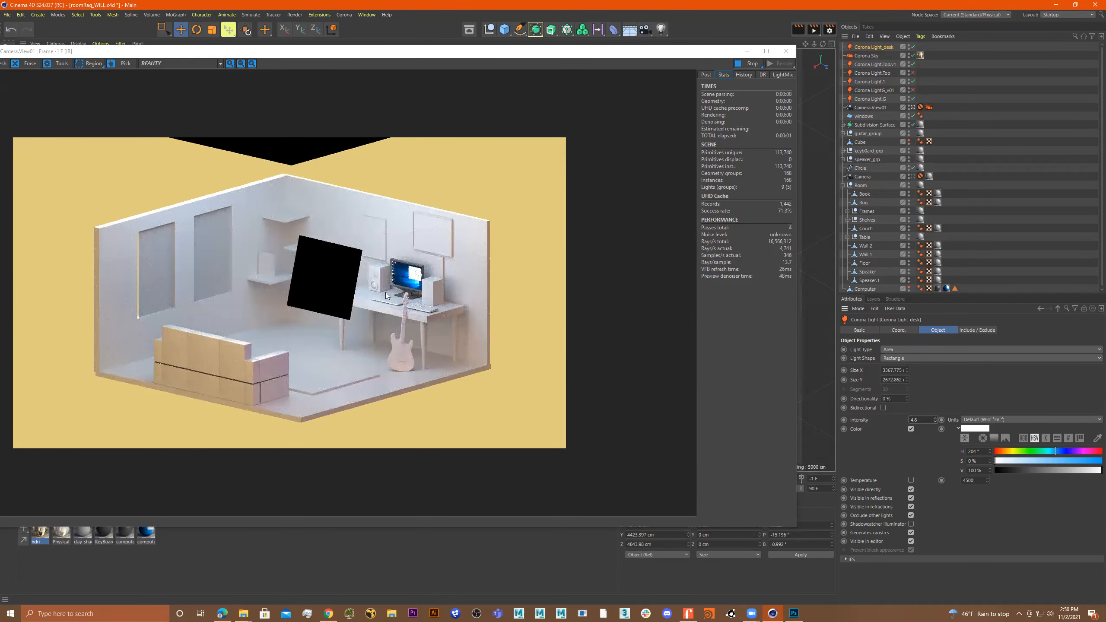
pyautogui.click(911, 489)
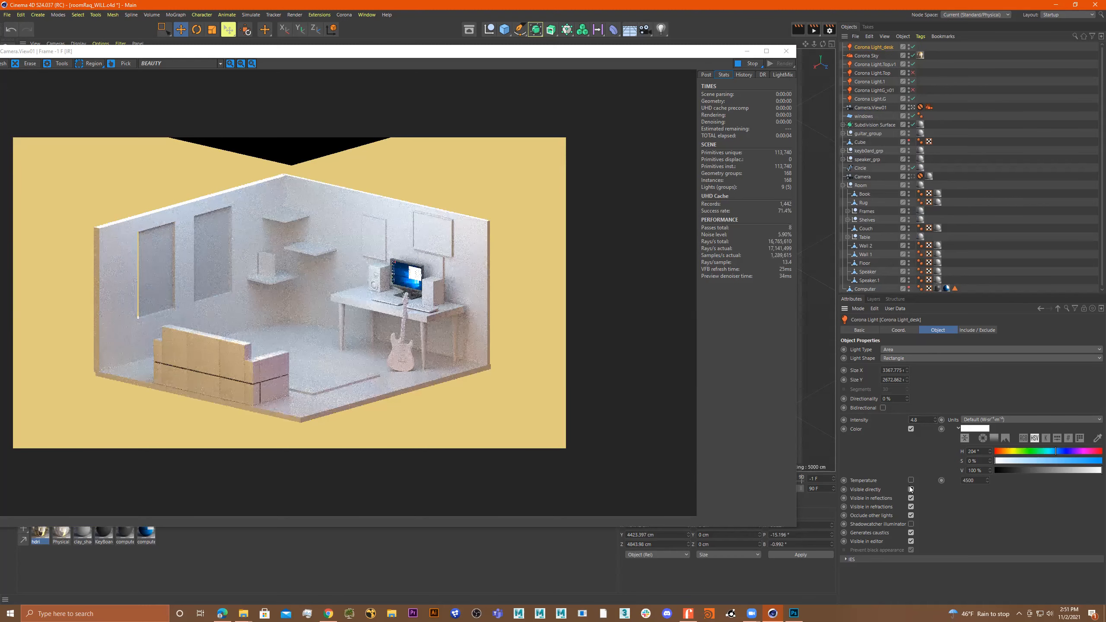
# Try yellow and orange tints on the desk light, settling on cyan with hue 172° and saturation 65%
pyautogui.click(1014, 451)
pyautogui.click(1034, 461)
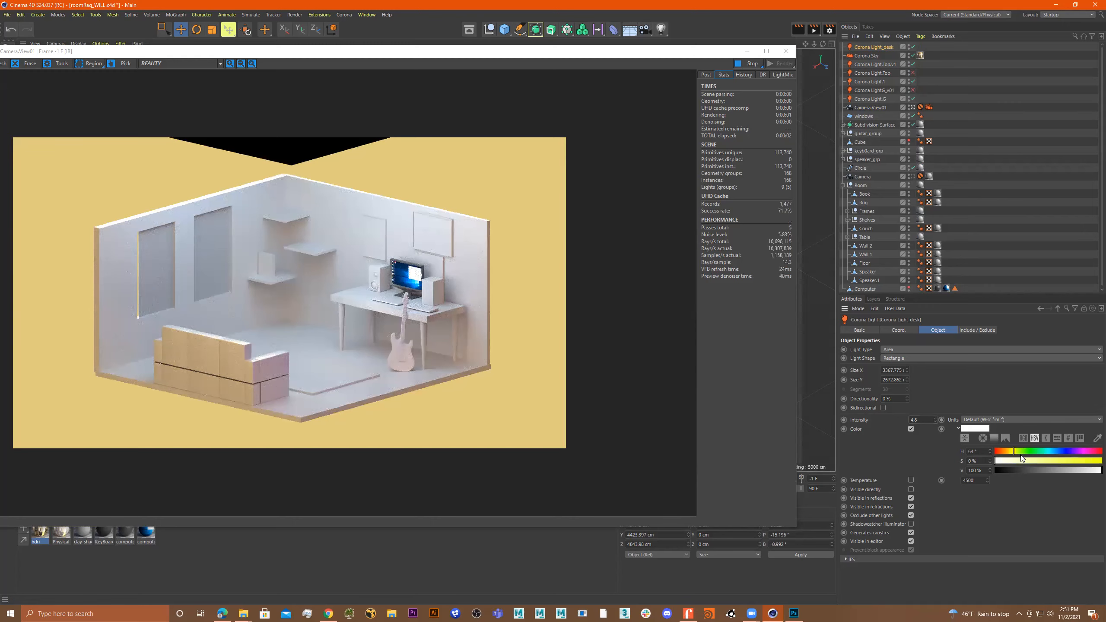
pyautogui.click(1050, 461)
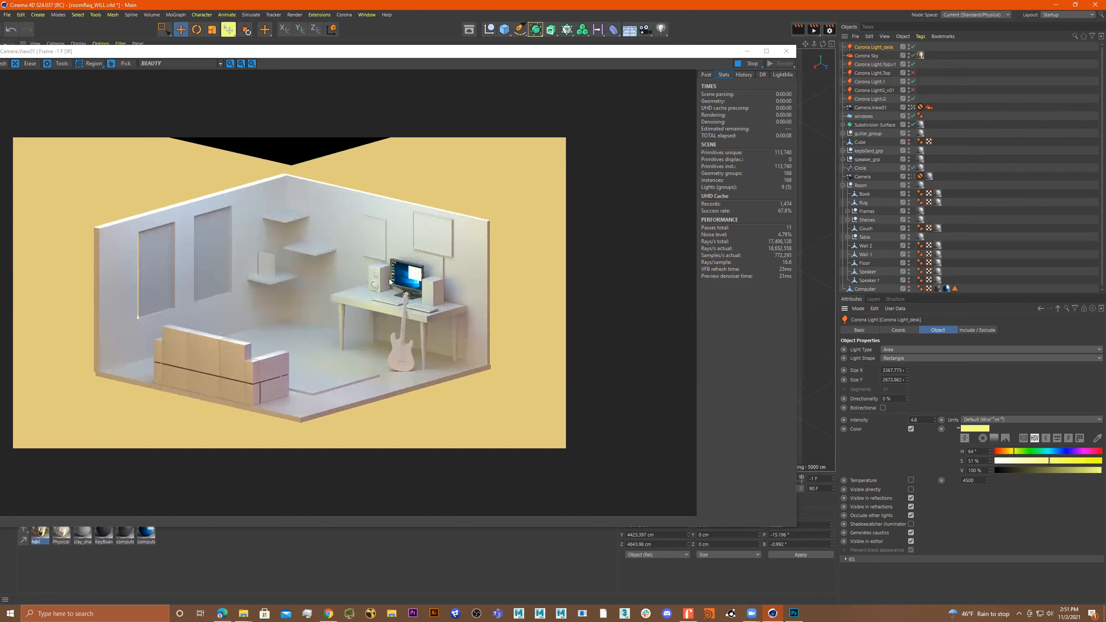
pyautogui.moveTo(1055, 461); pyautogui.dragTo(1064, 462)
pyautogui.click(1004, 453)
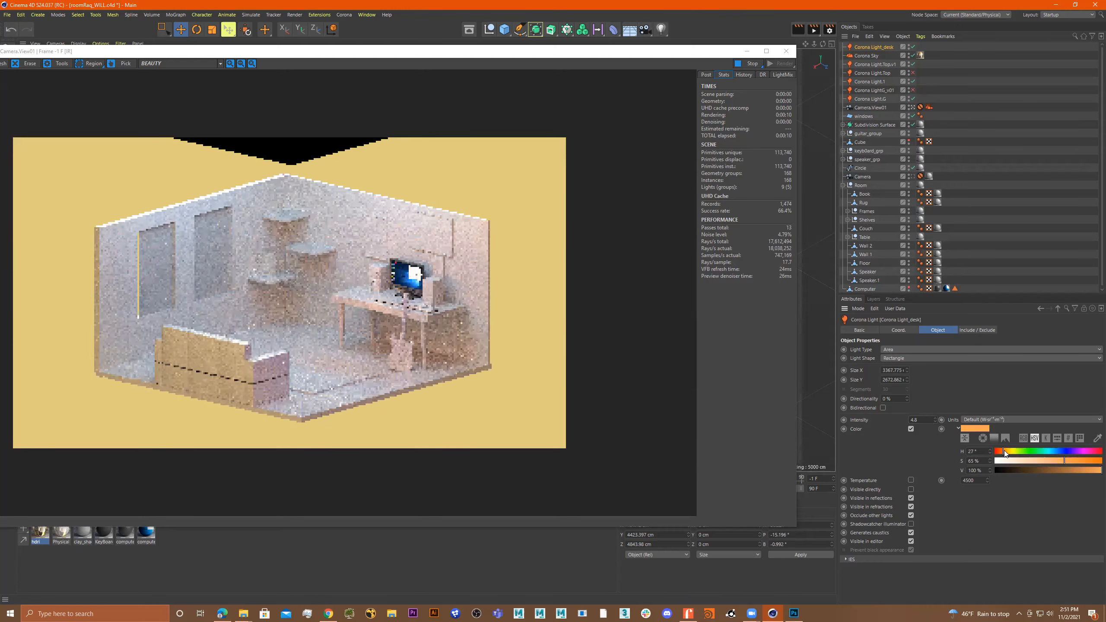
pyautogui.click(1014, 452)
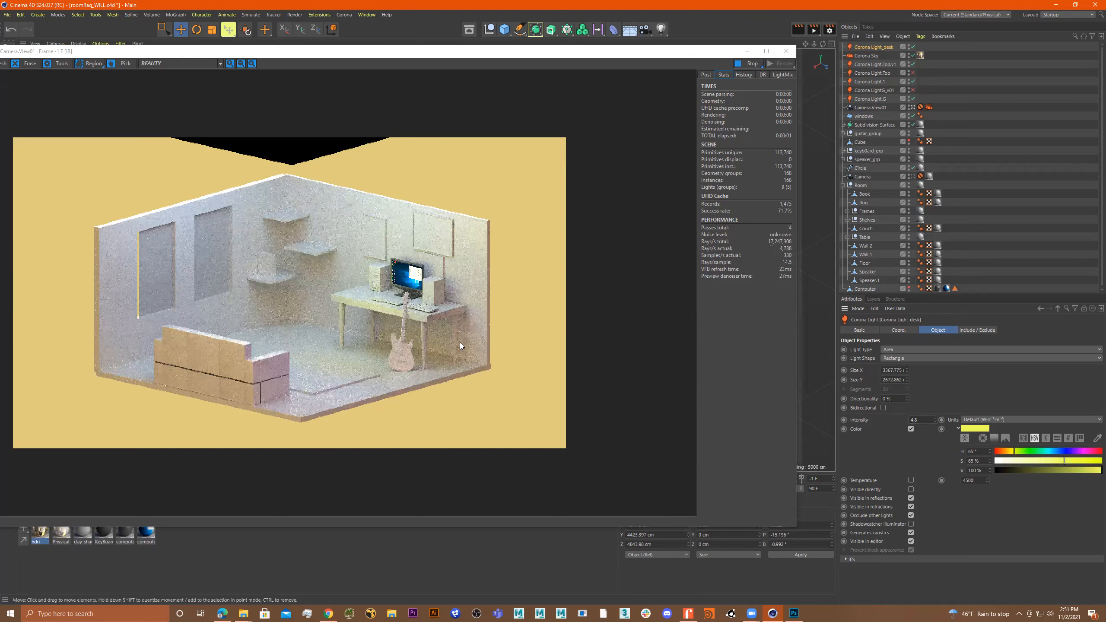
pyautogui.click(1040, 452)
pyautogui.click(1046, 451)
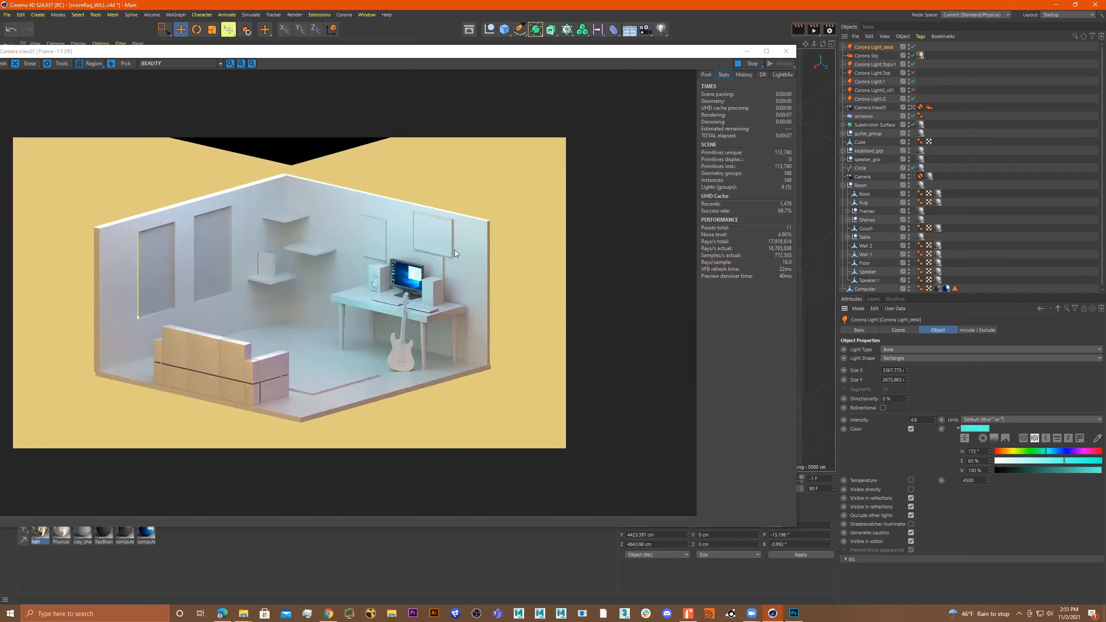
# Duplicate the desk light outside the camera view, placing the copy near the guitar and narrowing its width to about 1108 cm
pyautogui.click(786, 51)
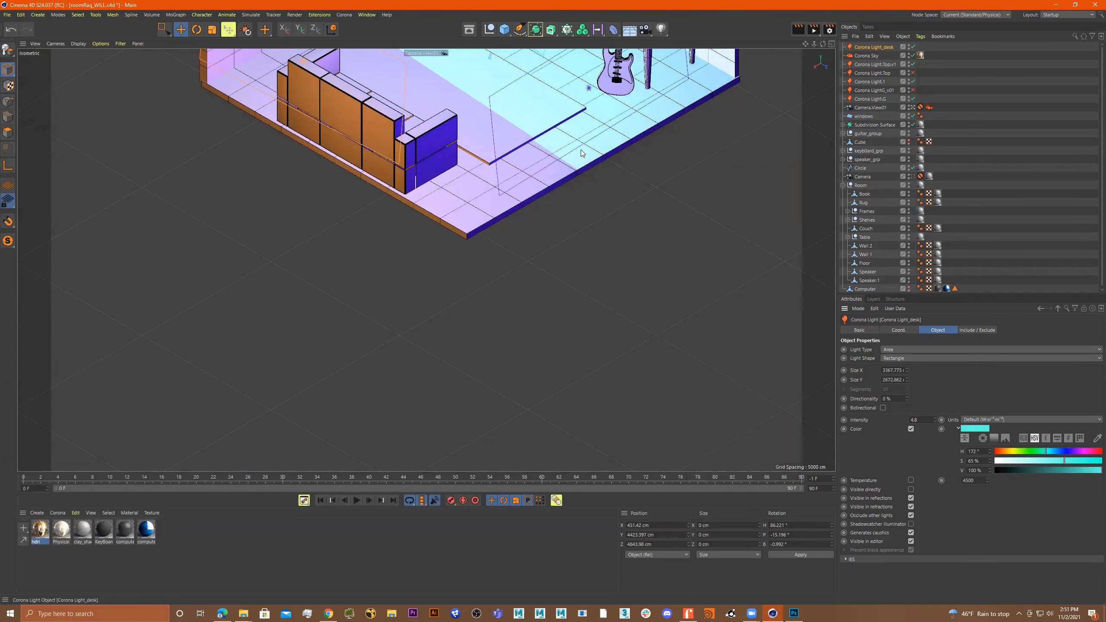
pyautogui.click(914, 108)
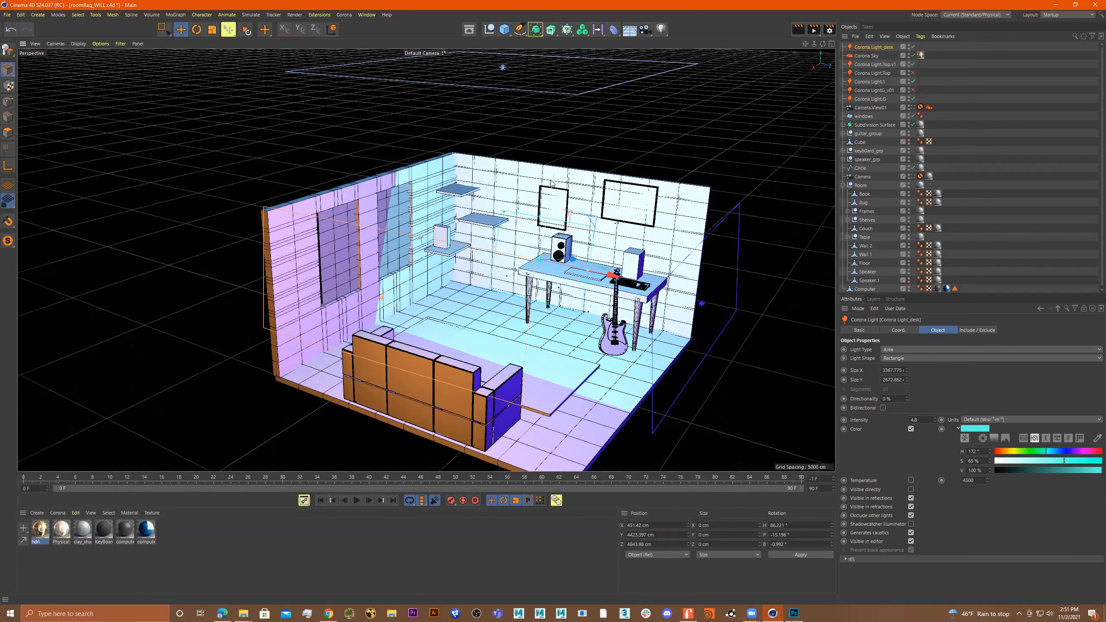
pyautogui.keyDown('ctrl'); pyautogui.moveTo(550, 243); pyautogui.dragTo(557, 324); pyautogui.keyUp('ctrl')
pyautogui.moveTo(565, 380); pyautogui.dragTo(570, 330)
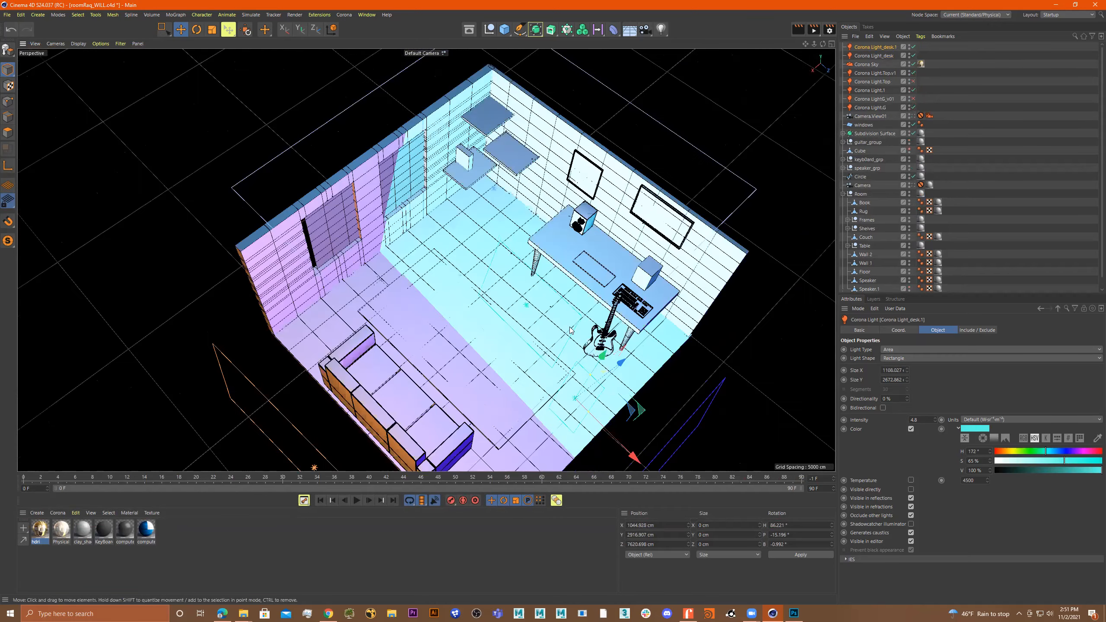
# Rotate the duplicated light to a heading of about 123° and move it to about X -495, Y 2209, Z 7766 cm
pyautogui.scroll(6, 571, 330)
pyautogui.press('r')
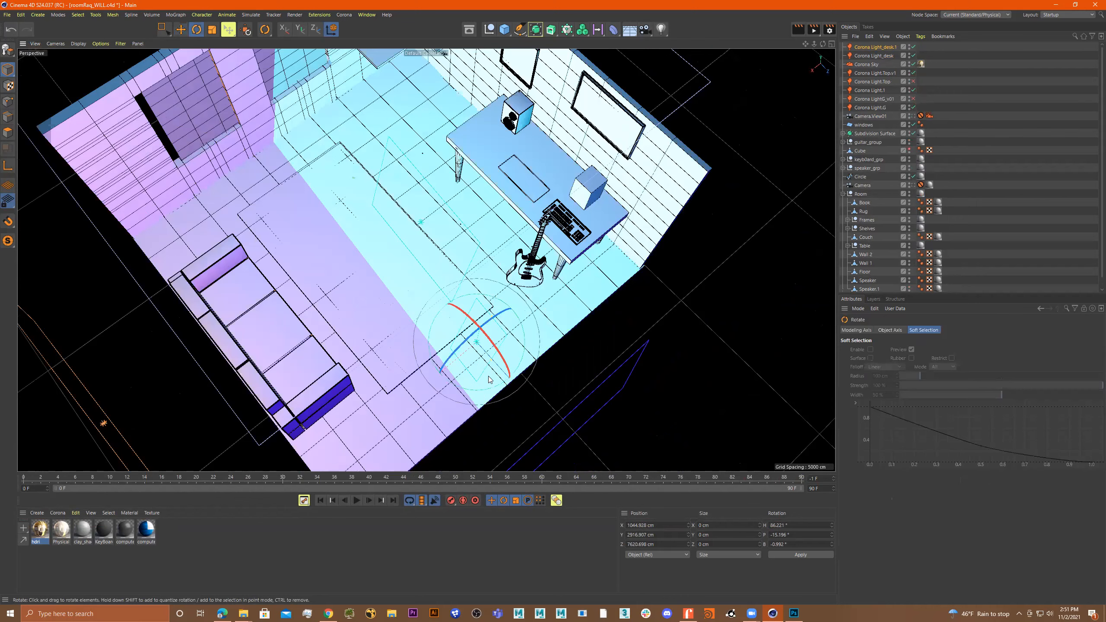
pyautogui.moveTo(488, 379); pyautogui.dragTo(511, 382)
pyautogui.press('e')
pyautogui.moveTo(497, 305); pyautogui.dragTo(506, 242)
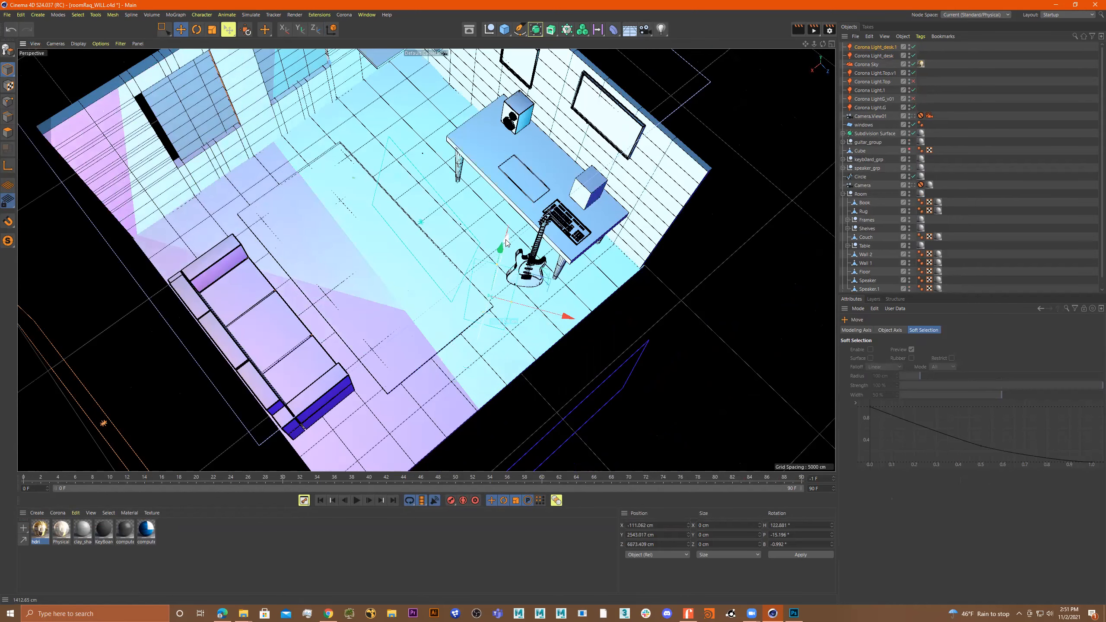
pyautogui.moveTo(551, 315); pyautogui.dragTo(599, 264)
pyautogui.moveTo(543, 168); pyautogui.dragTo(571, 297)
pyautogui.scroll(5, 614, 275)
pyautogui.scroll(-3, 615, 274)
pyautogui.scroll(3, 602, 278)
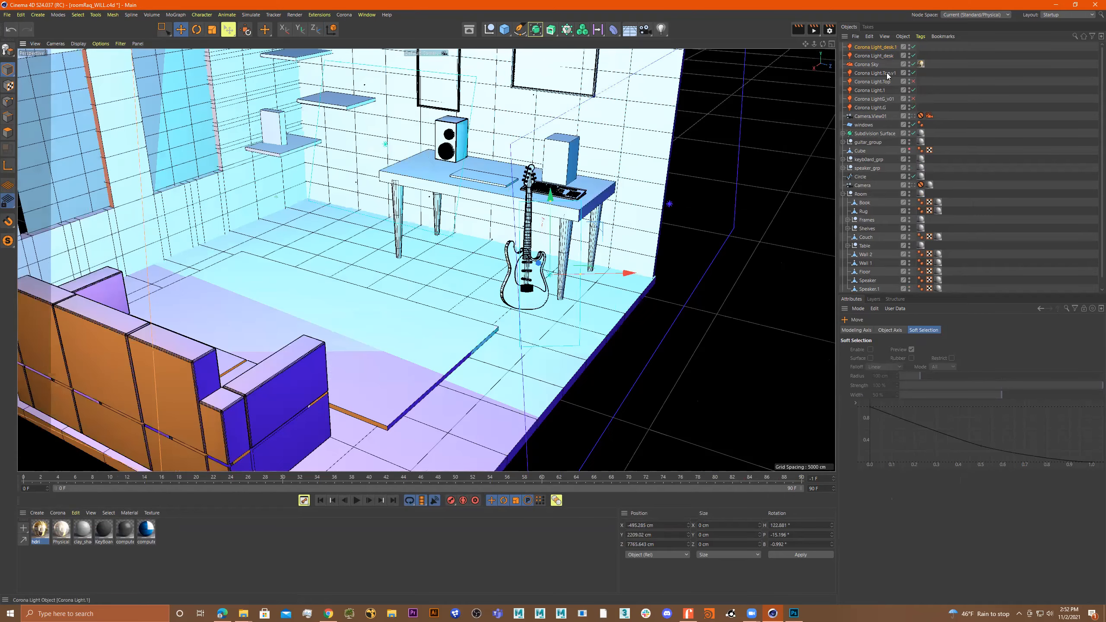
# Select the duplicated light, return to the Camera.View01 view and start a Corona interactive rendering
pyautogui.click(880, 48)
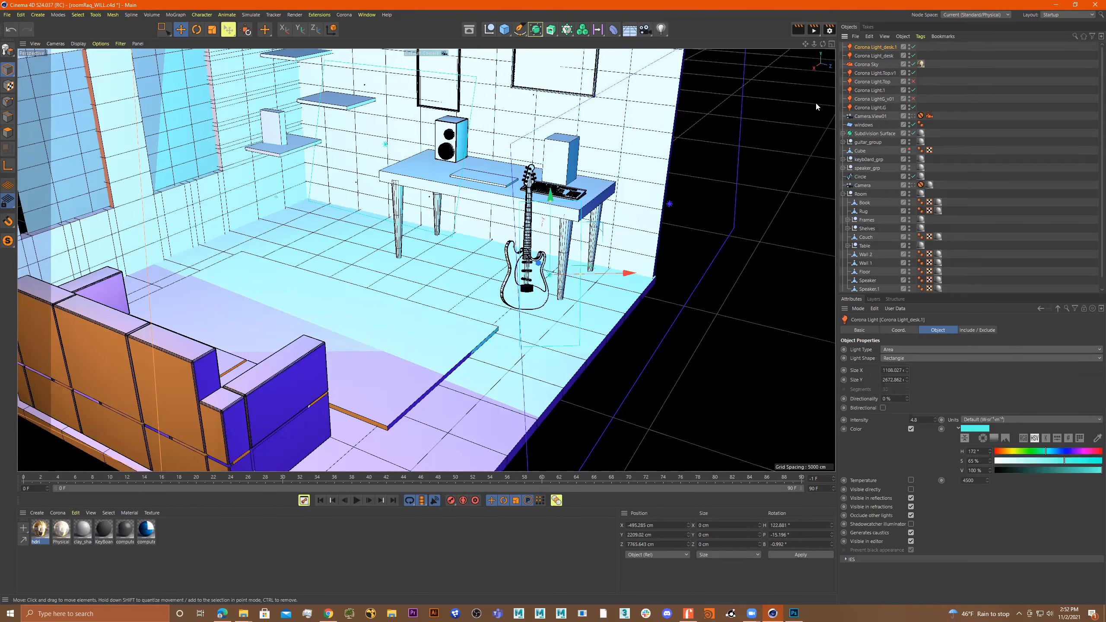
pyautogui.click(913, 116)
pyautogui.click(344, 14)
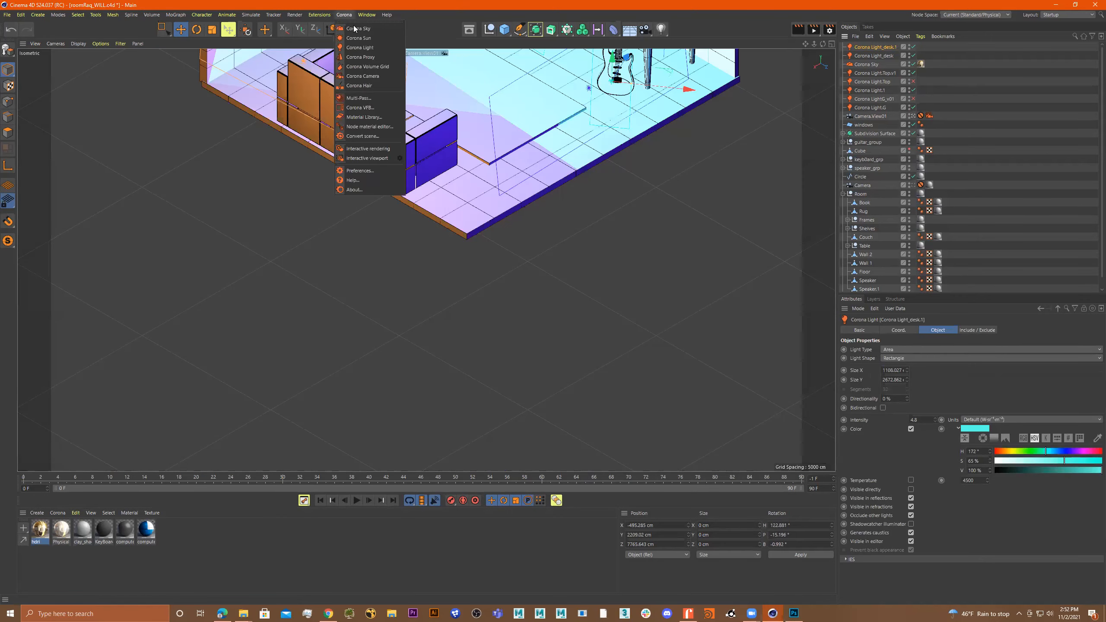
pyautogui.click(374, 150)
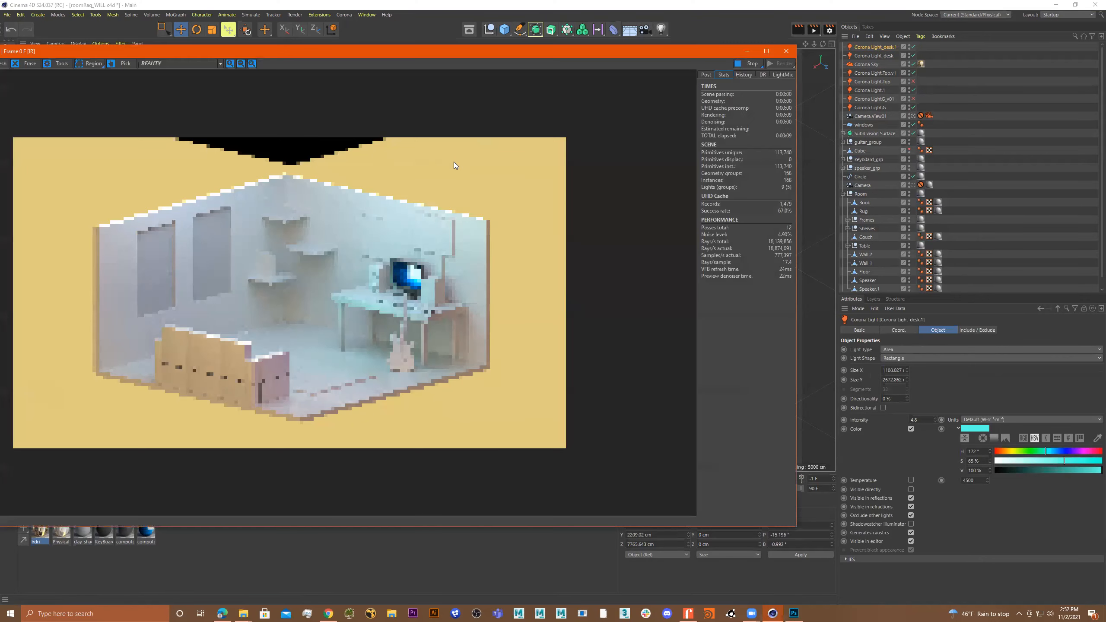
# Color the duplicated light pink with hue 327° and inspect its effect on the guitar
pyautogui.click(875, 47)
pyautogui.click(1094, 452)
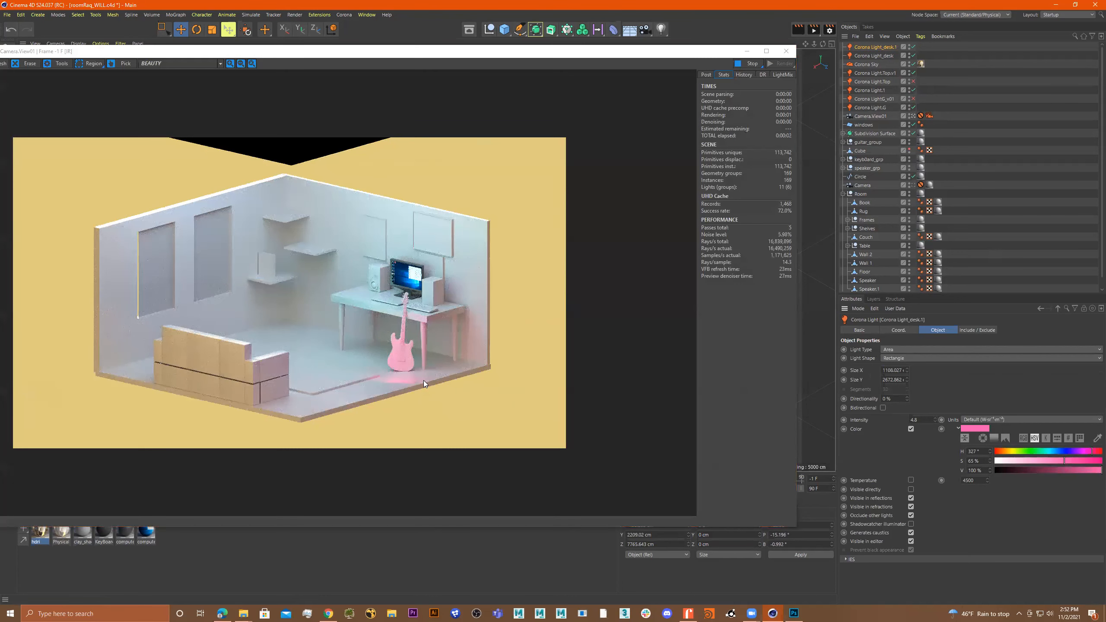
pyautogui.scroll(3, 414, 383)
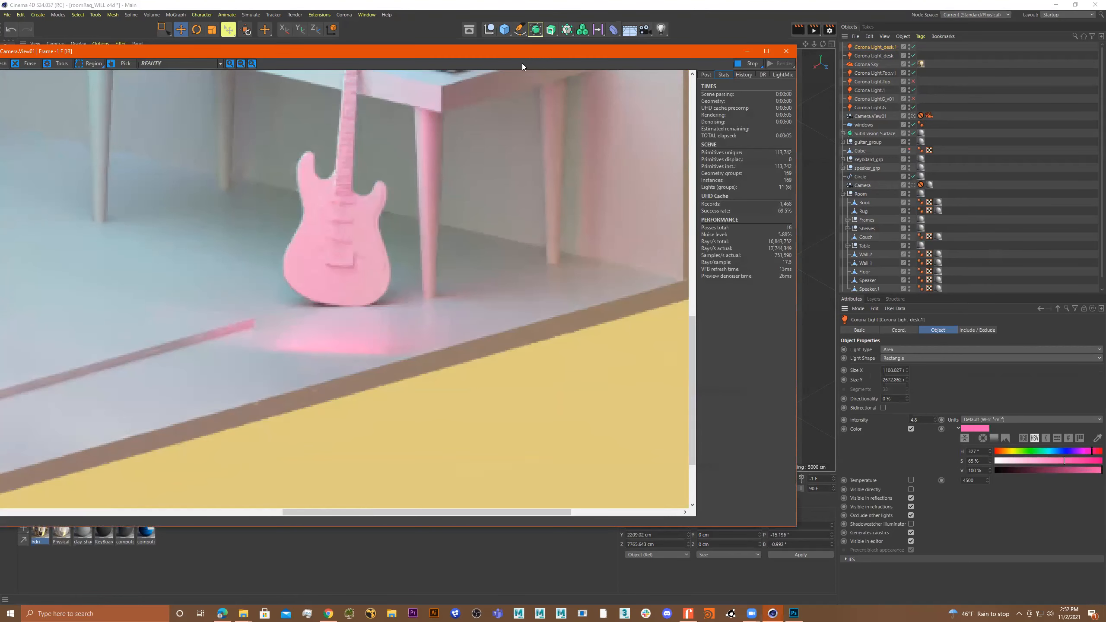
# Uncover the viewport and move the pink light away from the guitar to about X 1372, Y 3356, Z 9467 cm
pyautogui.moveTo(522, 56); pyautogui.dragTo(170, 189)
pyautogui.click(607, 189)
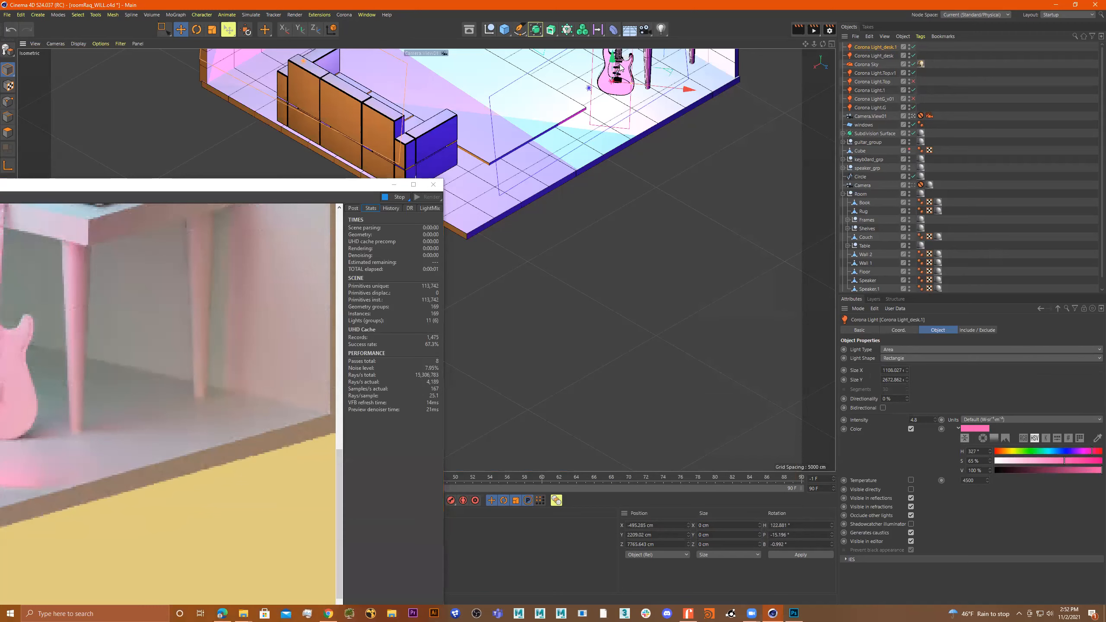
pyautogui.moveTo(612, 60); pyautogui.dragTo(613, 45)
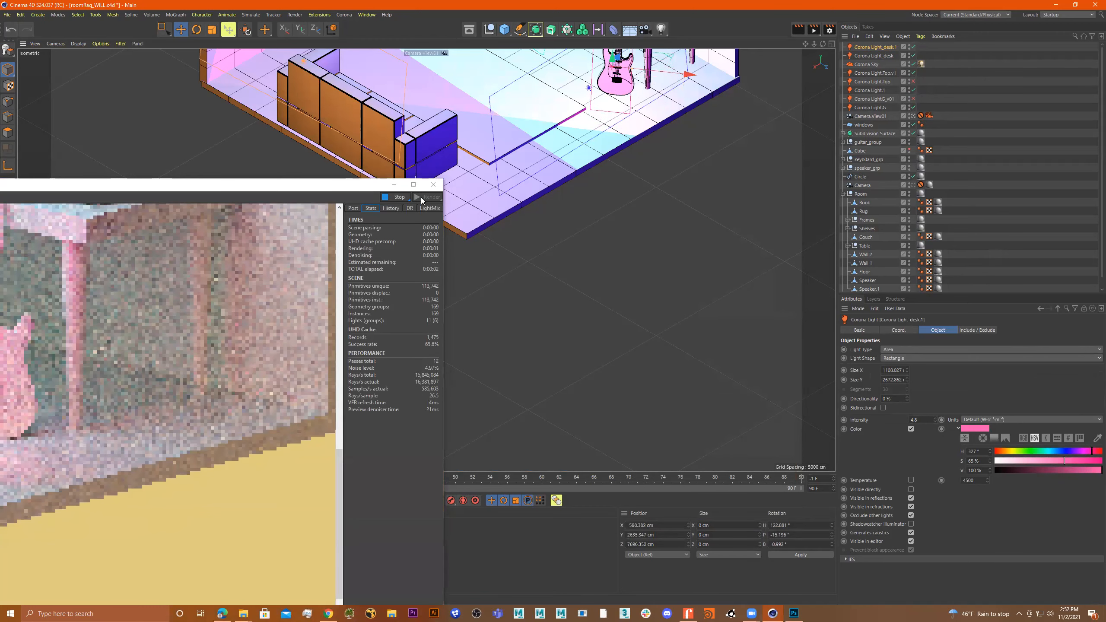
pyautogui.click(241, 186)
pyautogui.moveTo(241, 186); pyautogui.dragTo(391, 187)
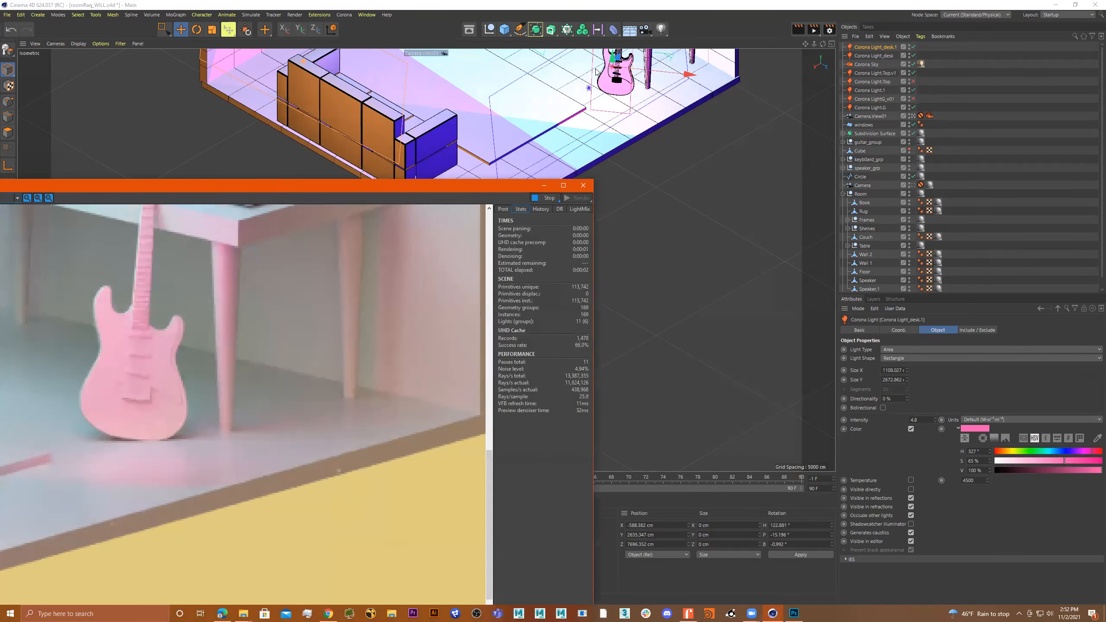
pyautogui.moveTo(617, 57); pyautogui.dragTo(683, 111)
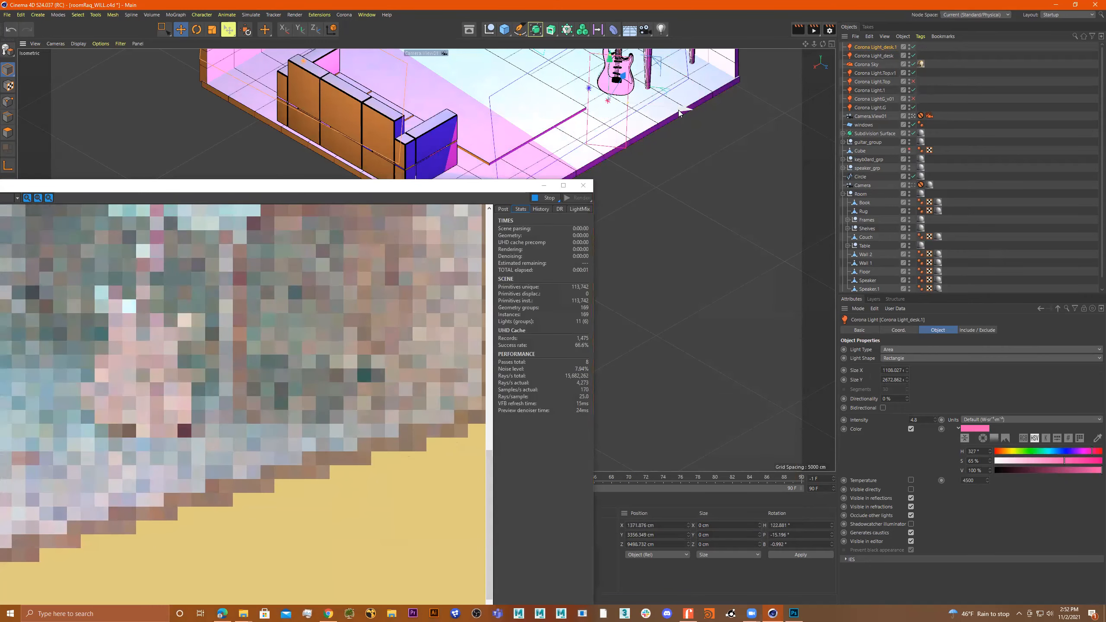
pyautogui.click(404, 190)
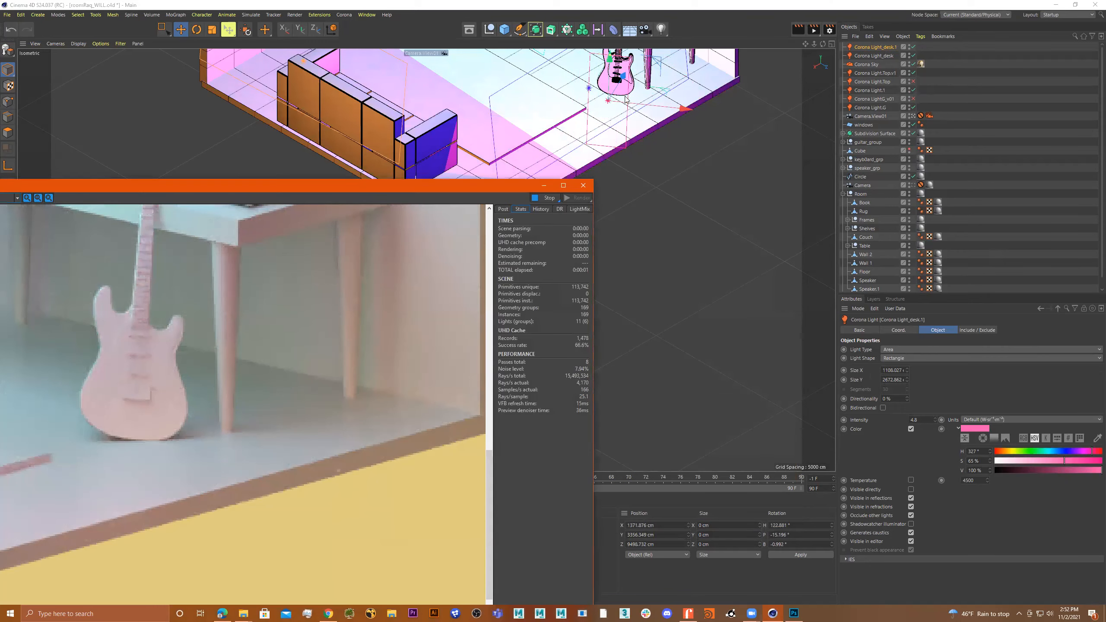
pyautogui.doubleClick(404, 189)
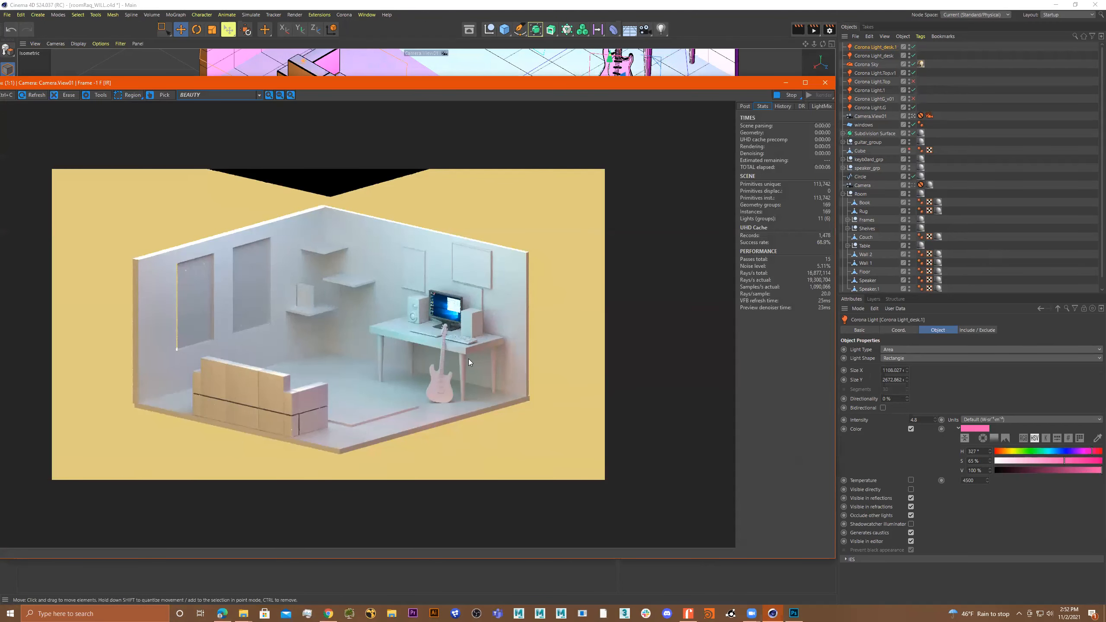
# Lower the pink light's intensity in stages to 2.3 and shift its hue to 334°
pyautogui.scroll(1, 468, 359)
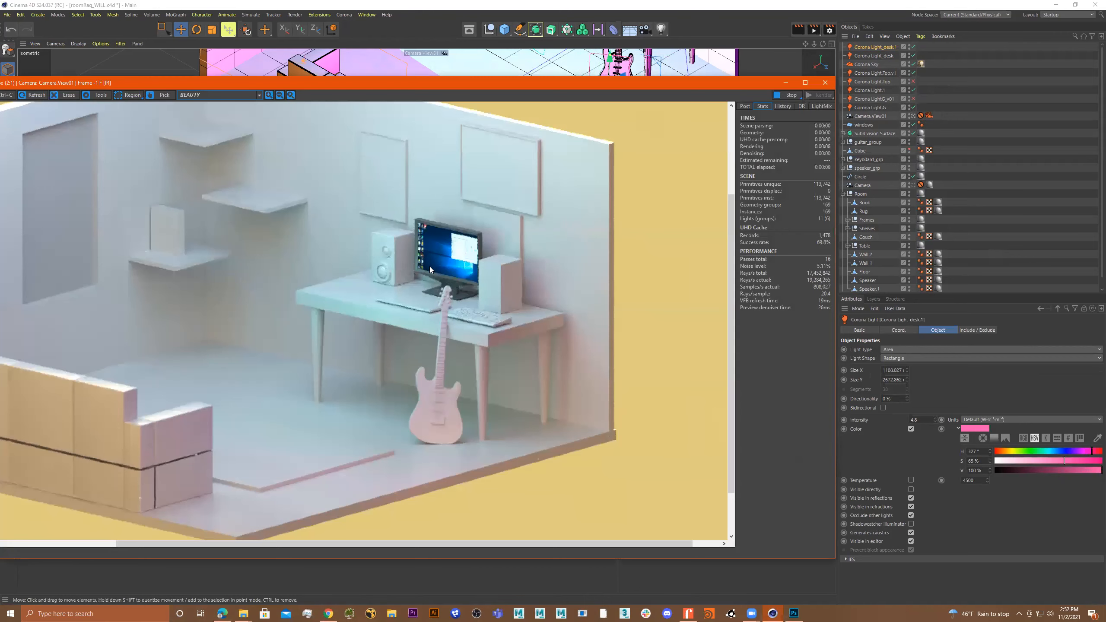
pyautogui.moveTo(593, 82); pyautogui.dragTo(583, 83)
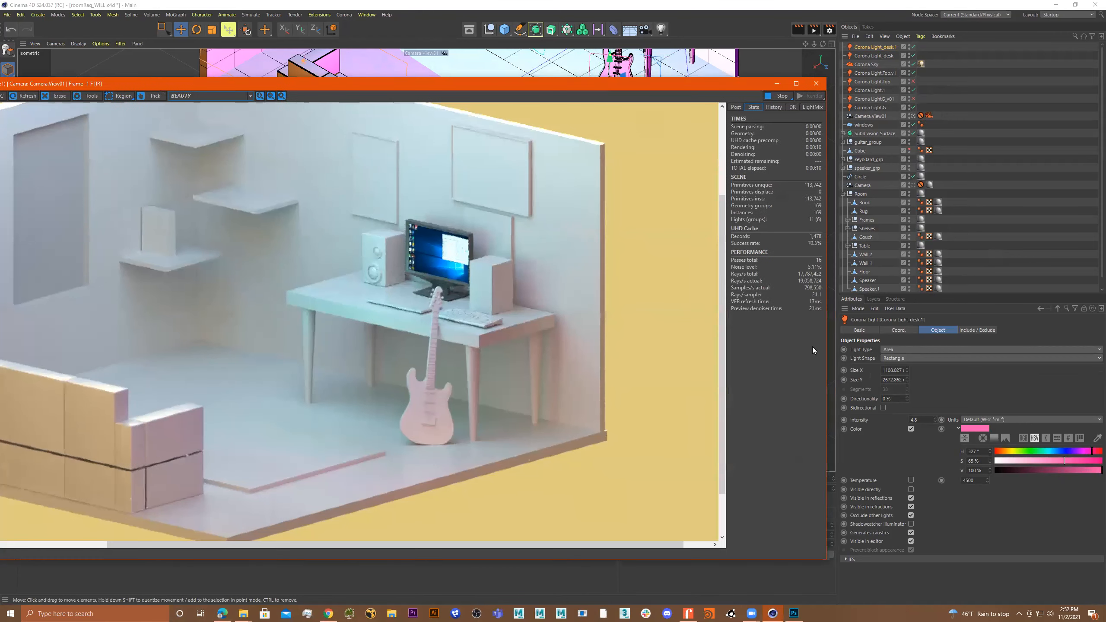
pyautogui.moveTo(934, 419); pyautogui.dragTo(934, 419)
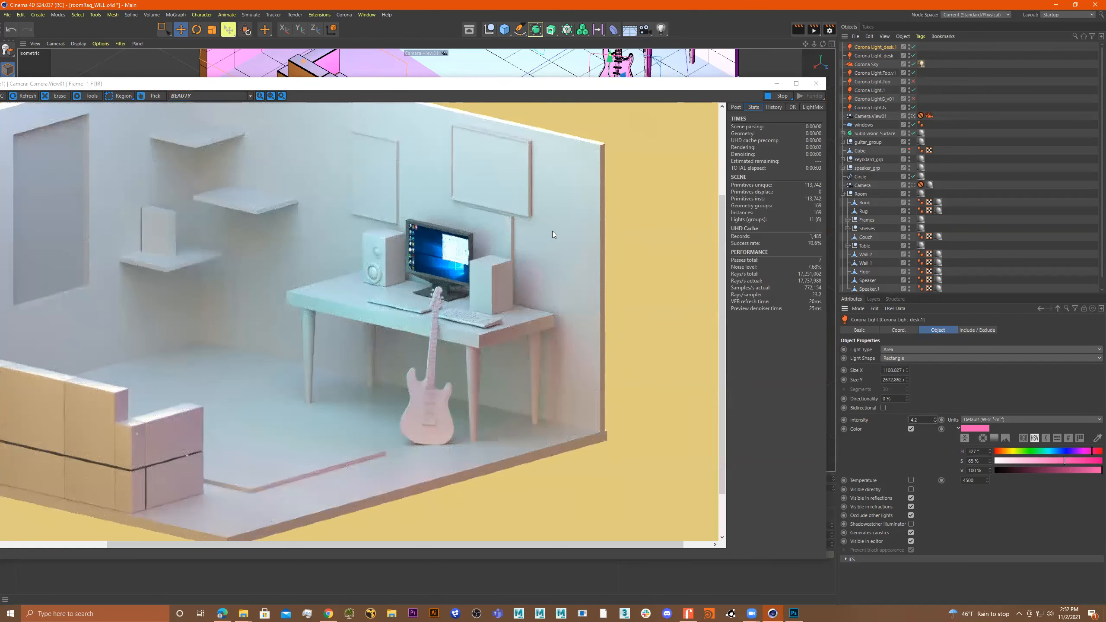
pyautogui.click(919, 420)
pyautogui.write('3.57')
pyautogui.press('Return')
pyautogui.moveTo(1082, 454); pyautogui.dragTo(1095, 455)
pyautogui.click(916, 420)
pyautogui.write('2.3')
pyautogui.press('Return')
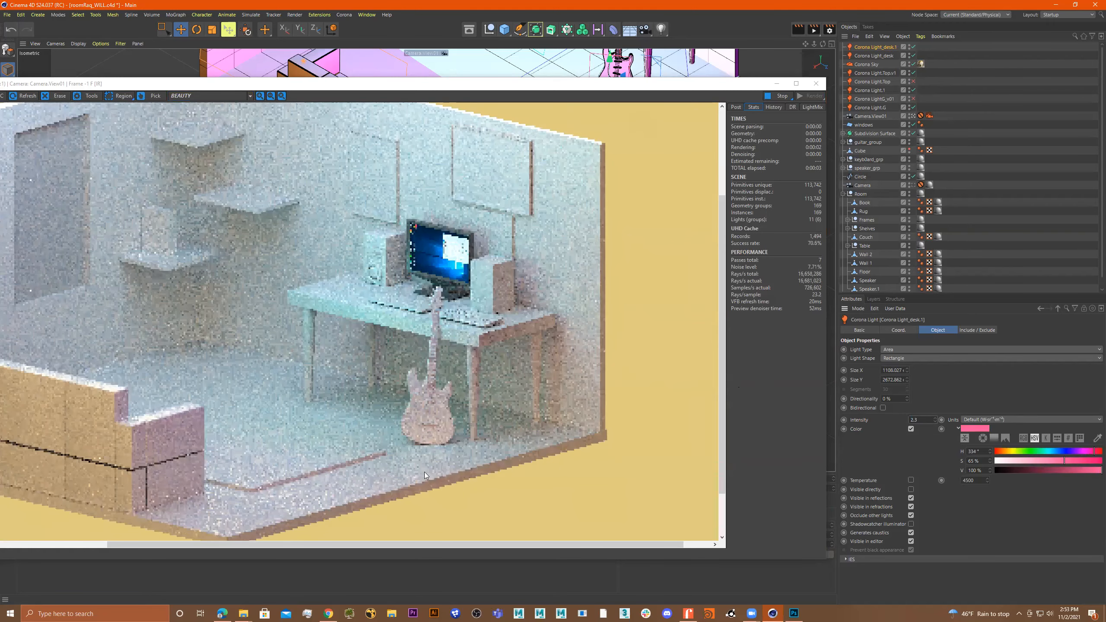
# Check the lighting of the whole room in the interactive rendering and reposition the render window
pyautogui.scroll(-3, 579, 366)
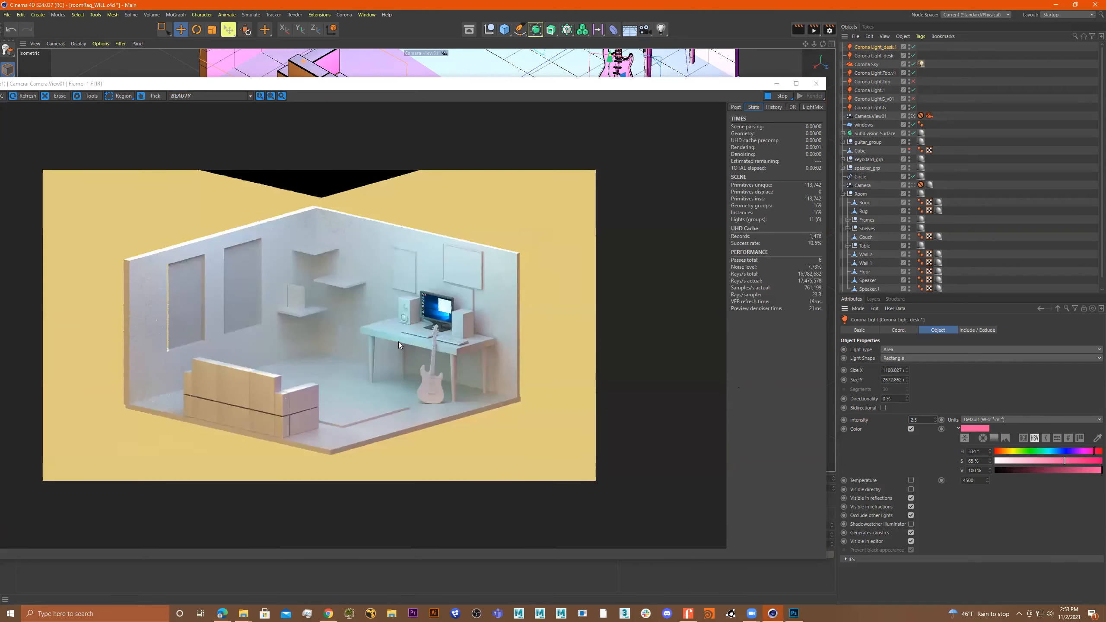
pyautogui.click(339, 335)
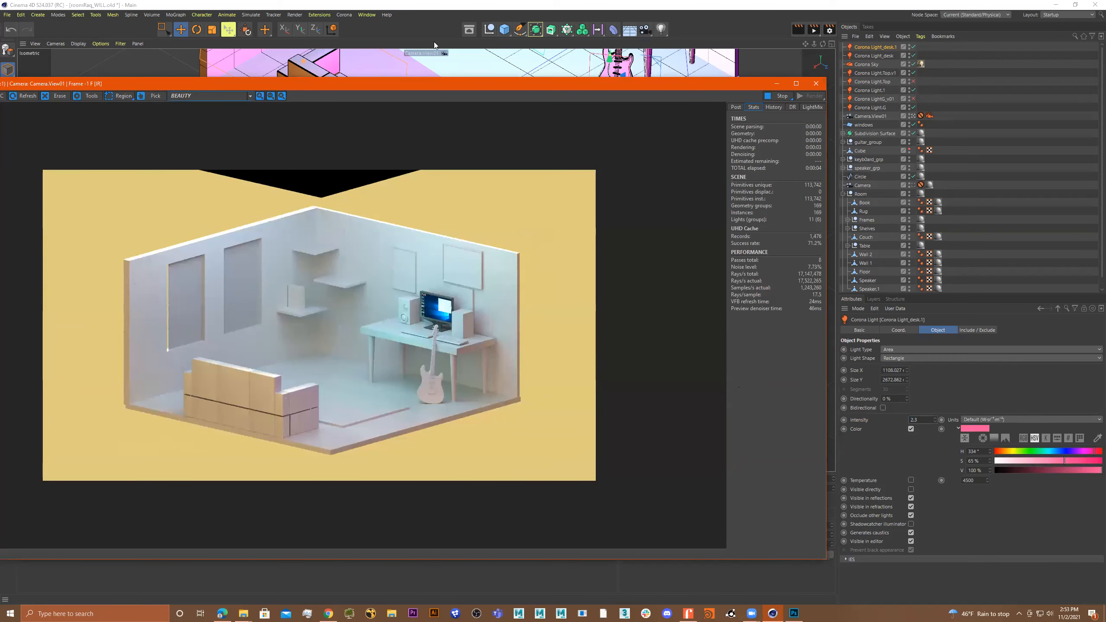
pyautogui.moveTo(428, 89); pyautogui.dragTo(476, 71)
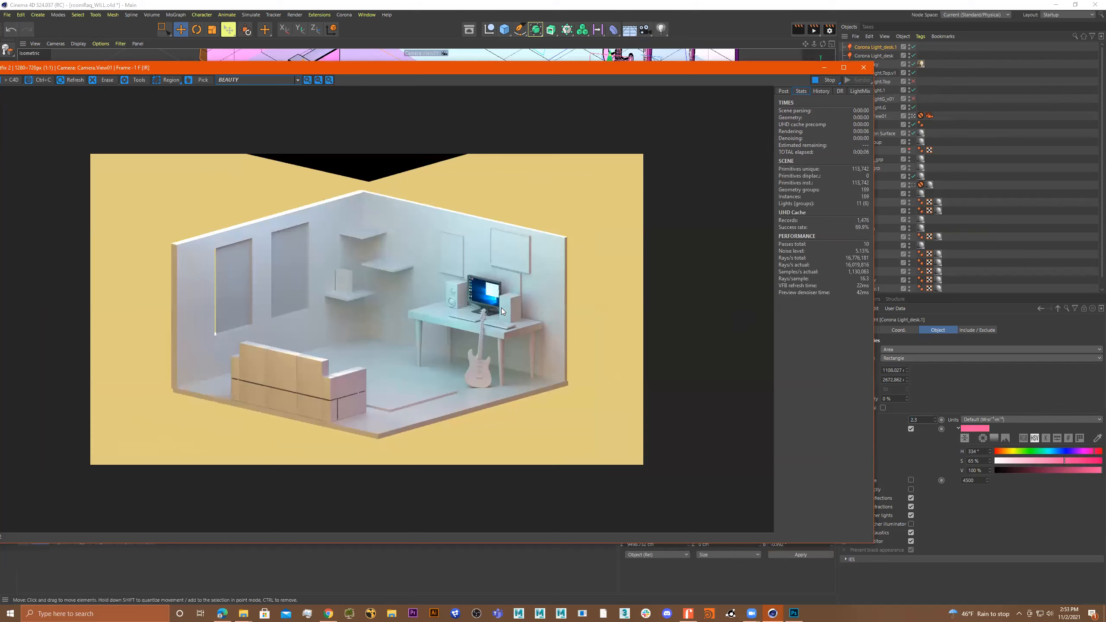